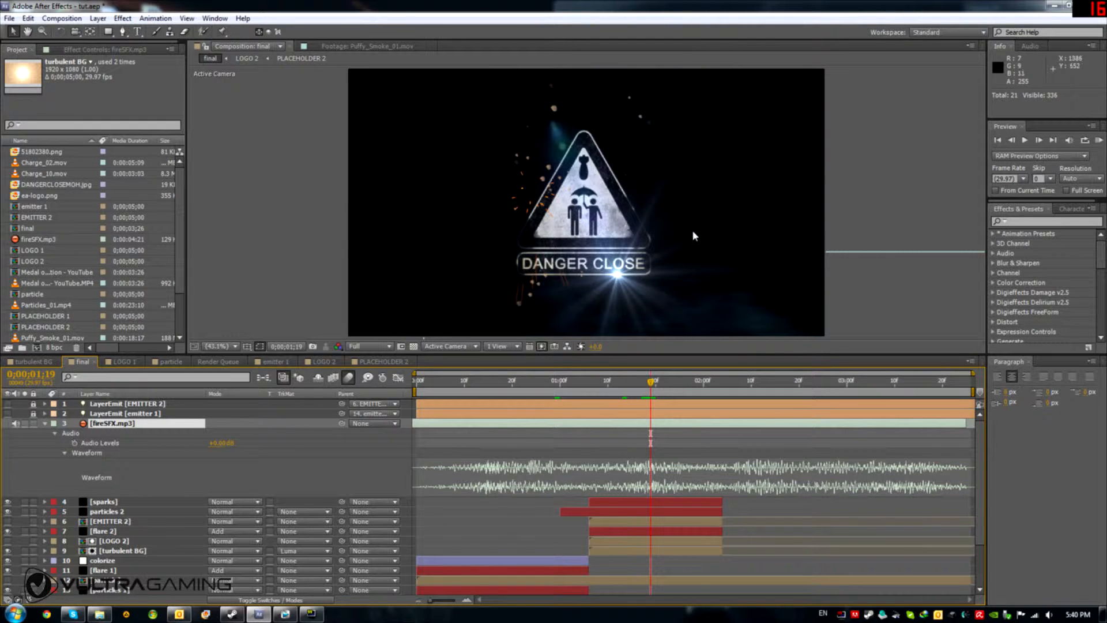
Duplicate the colorize adjustment layer and place the copy directly above the sparks layer
{"action": "left_click_drag", "start_coordinate": [644, 387], "coordinate": [683, 386]}
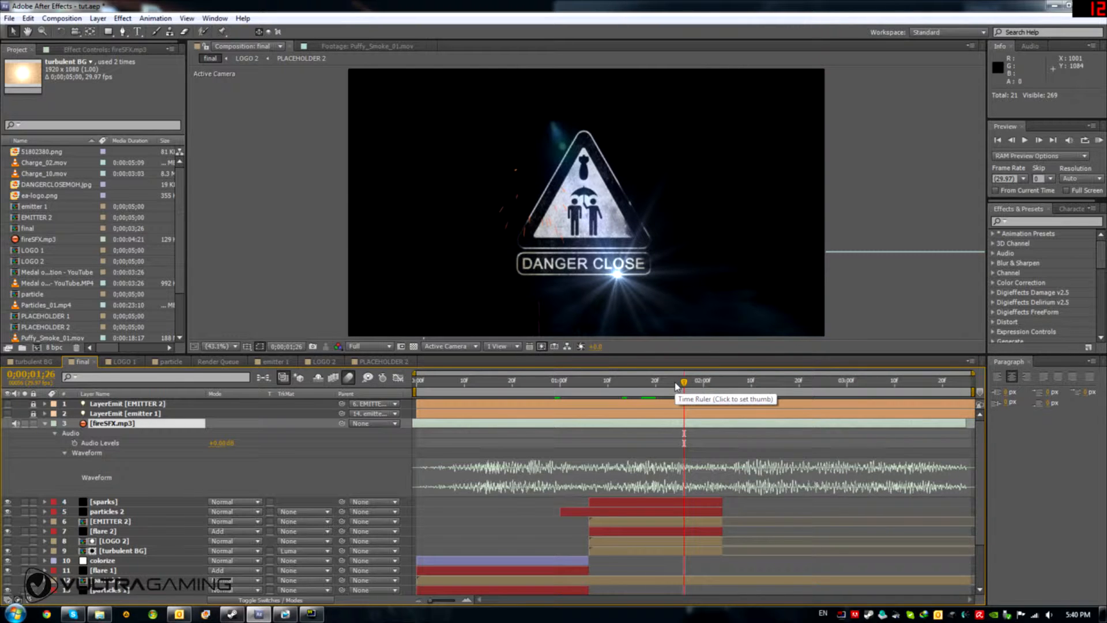
{"action": "left_click", "coordinate": [116, 561]}
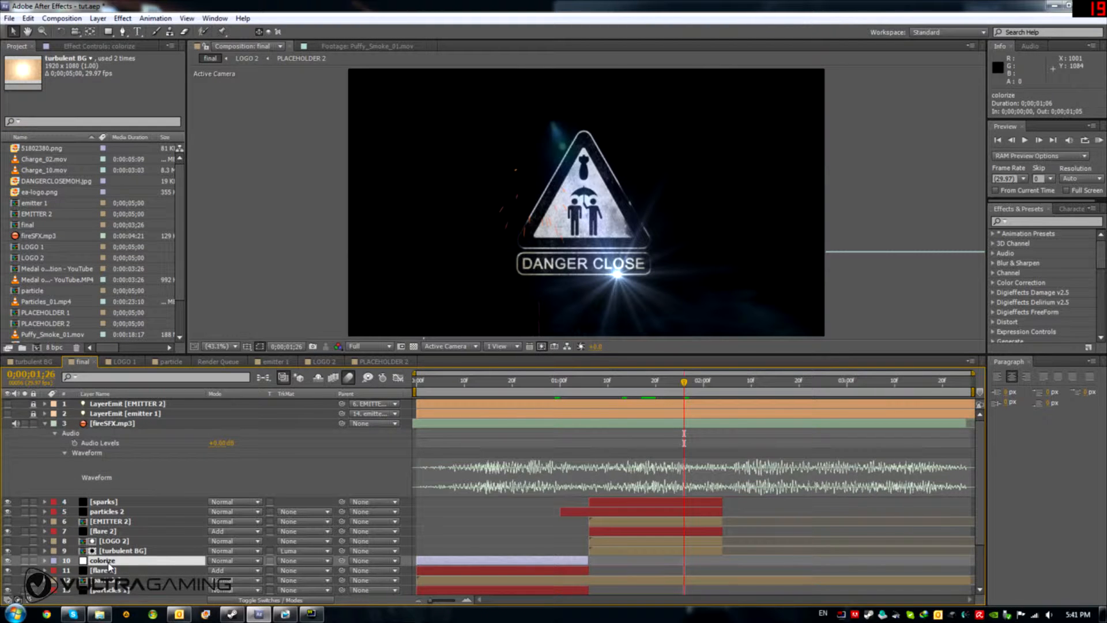
{"action": "right_click", "coordinate": [110, 567]}
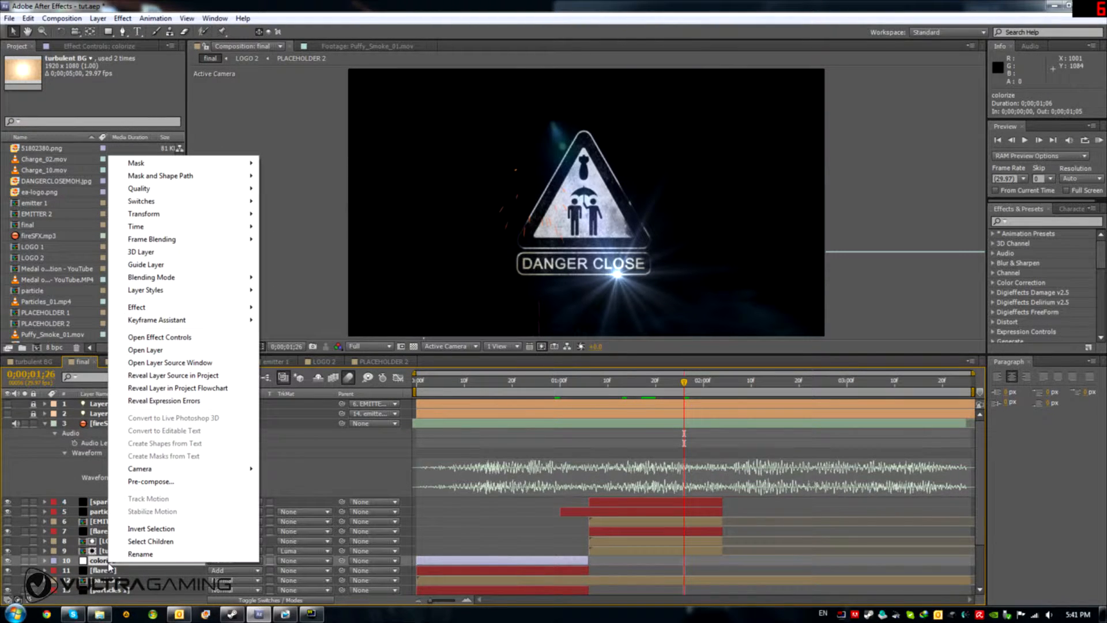
{"action": "left_click", "coordinate": [99, 562]}
{"action": "key", "text": "ctrl+d"}
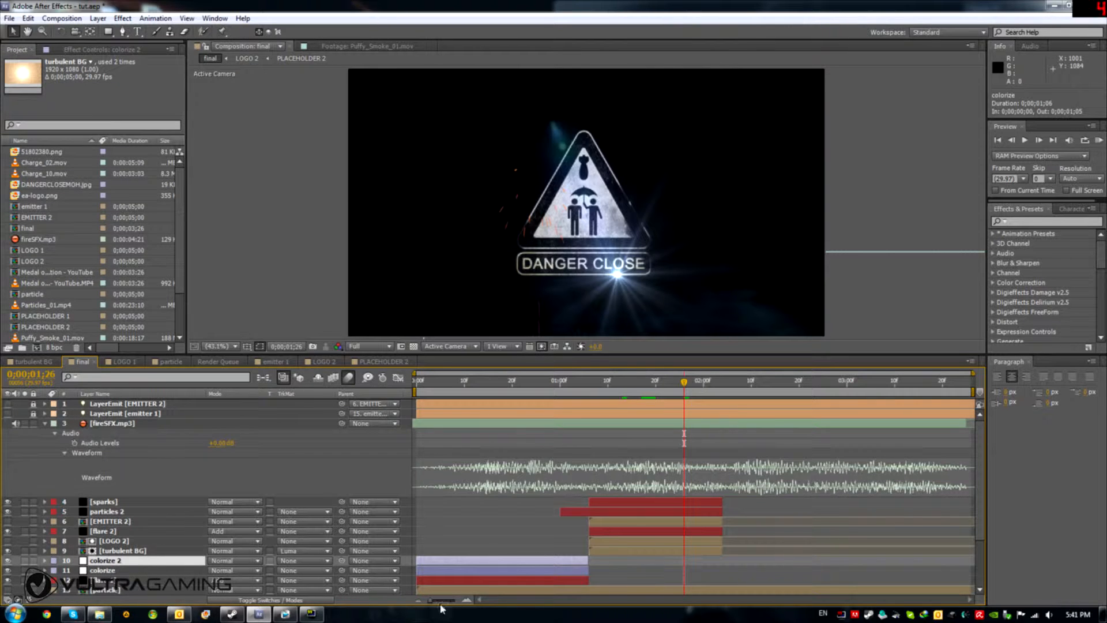
{"action": "left_click_drag", "start_coordinate": [94, 564], "coordinate": [107, 504]}
Shift the colorize 2 layer to start at 0;00;01;06 and extend its out point to 0;00;03;25
{"action": "left_click_drag", "start_coordinate": [508, 506], "coordinate": [669, 502]}
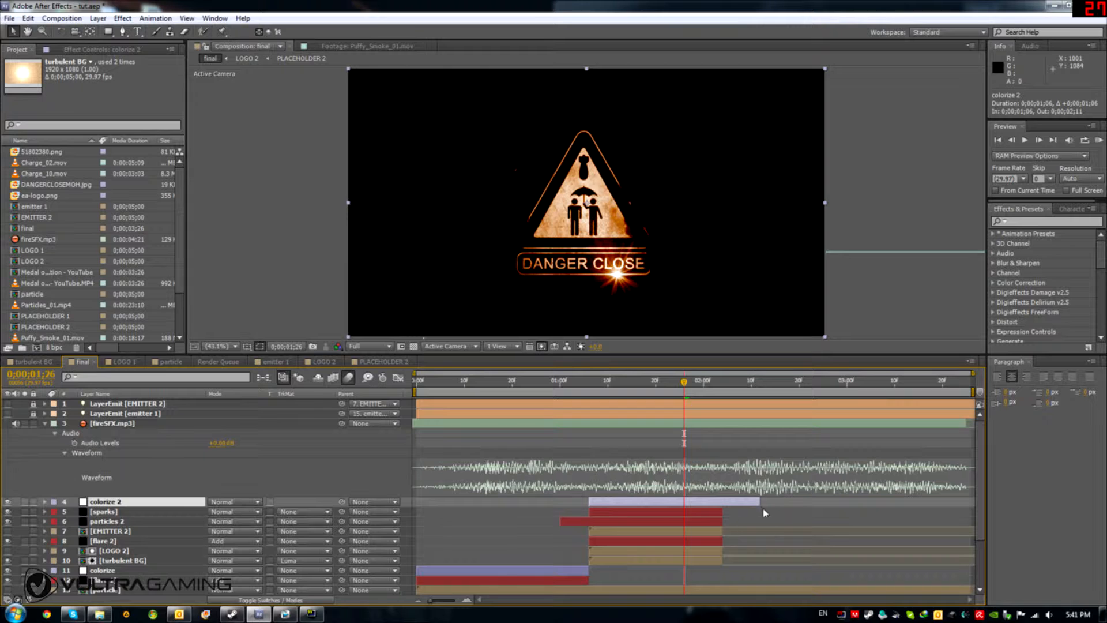
{"action": "left_click_drag", "start_coordinate": [760, 502], "coordinate": [970, 501]}
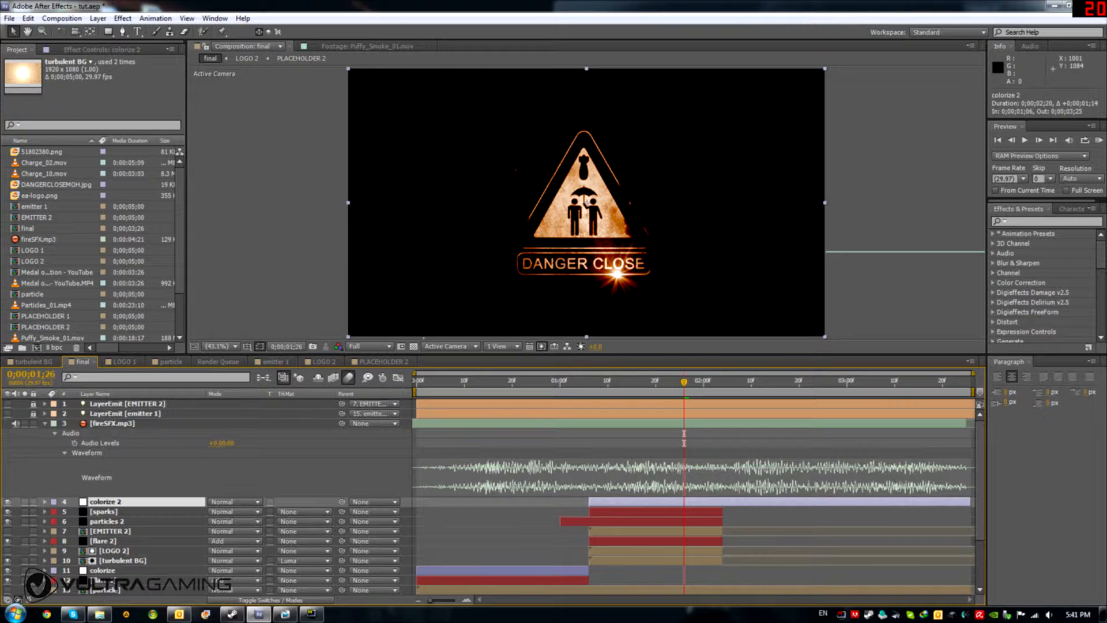
{"action": "left_click_drag", "start_coordinate": [965, 384], "coordinate": [675, 403]}
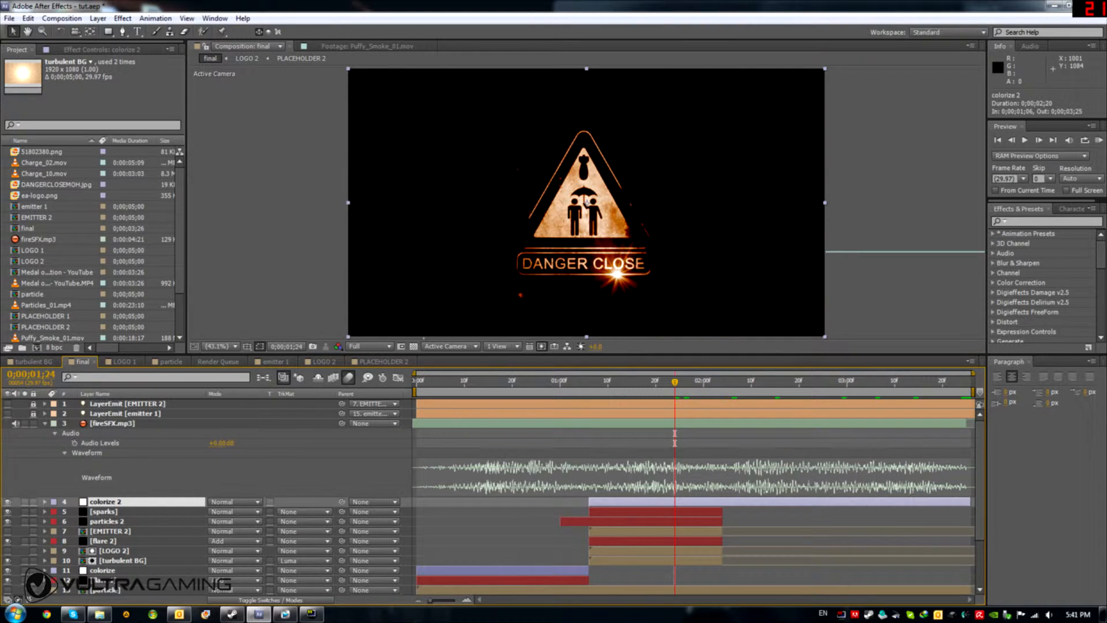
Remove colorize 2's Colorize Lightness keyframes and move its Colorize Saturation keyframes to begin at 0;00;02;17
{"action": "key", "text": "u"}
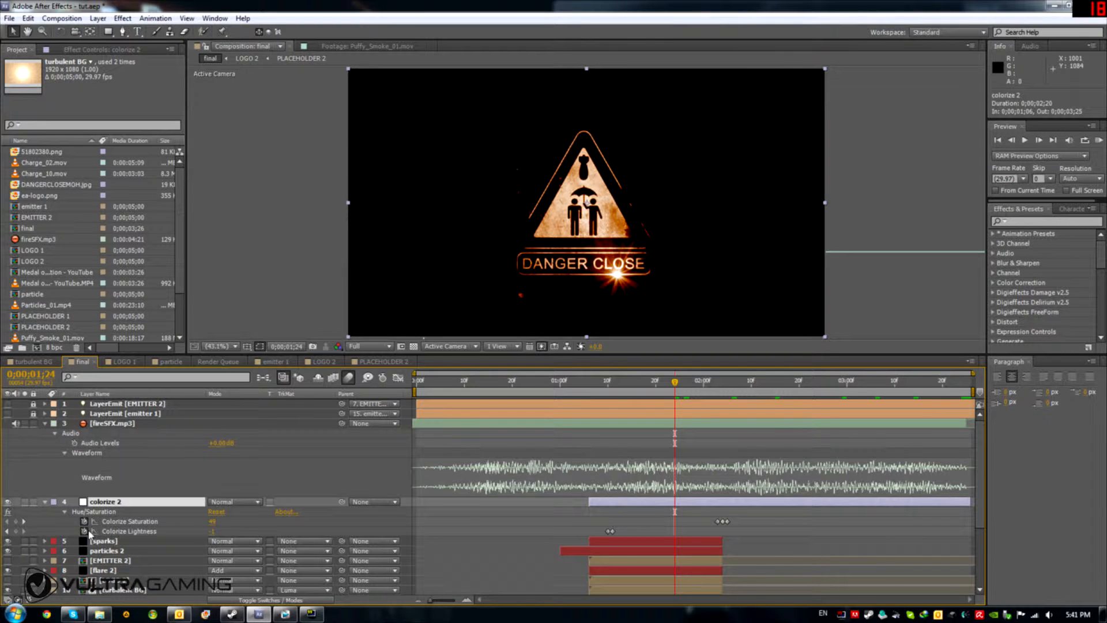
{"action": "left_click", "coordinate": [84, 531]}
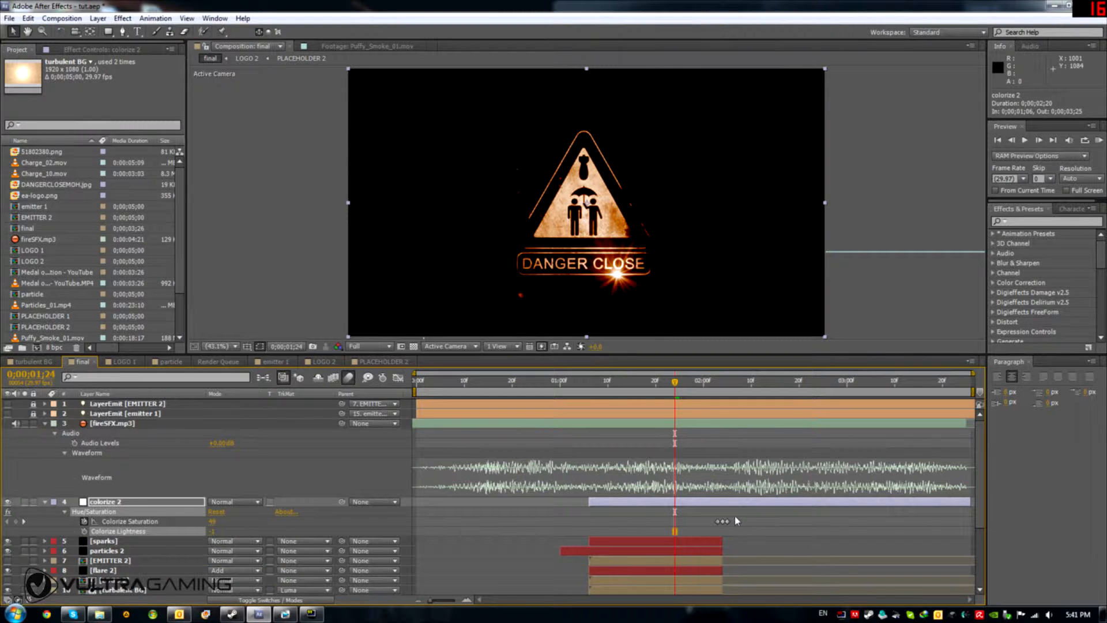
{"action": "left_click_drag", "start_coordinate": [737, 521], "coordinate": [714, 525]}
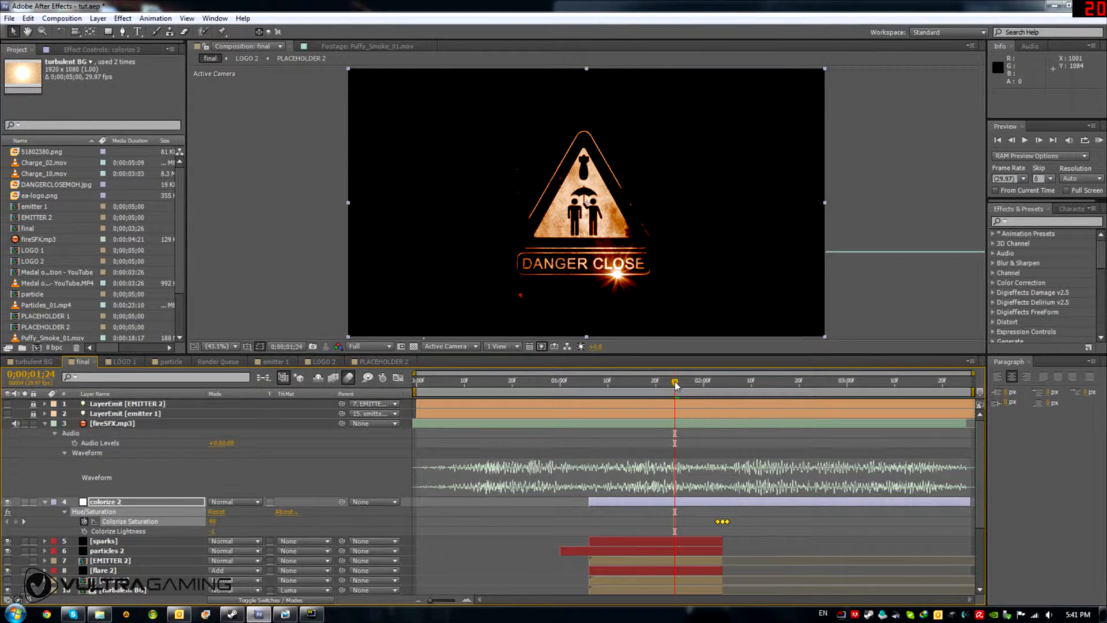
{"action": "left_click_drag", "start_coordinate": [677, 385], "coordinate": [784, 395]}
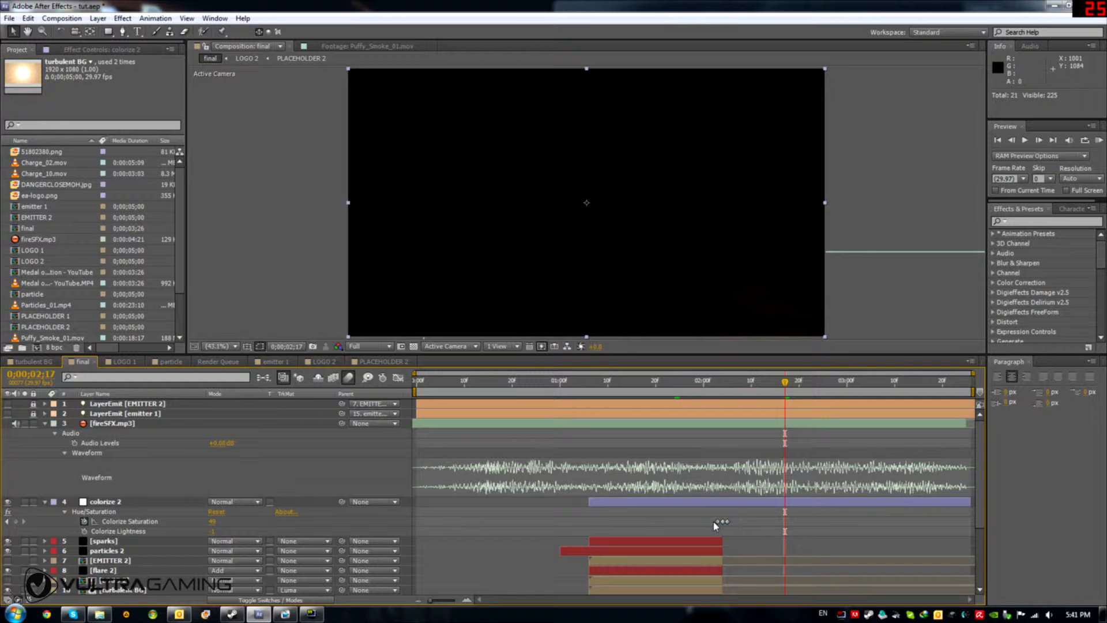
{"action": "left_click_drag", "start_coordinate": [719, 523], "coordinate": [786, 522]}
{"action": "left_click_drag", "start_coordinate": [787, 388], "coordinate": [752, 395]}
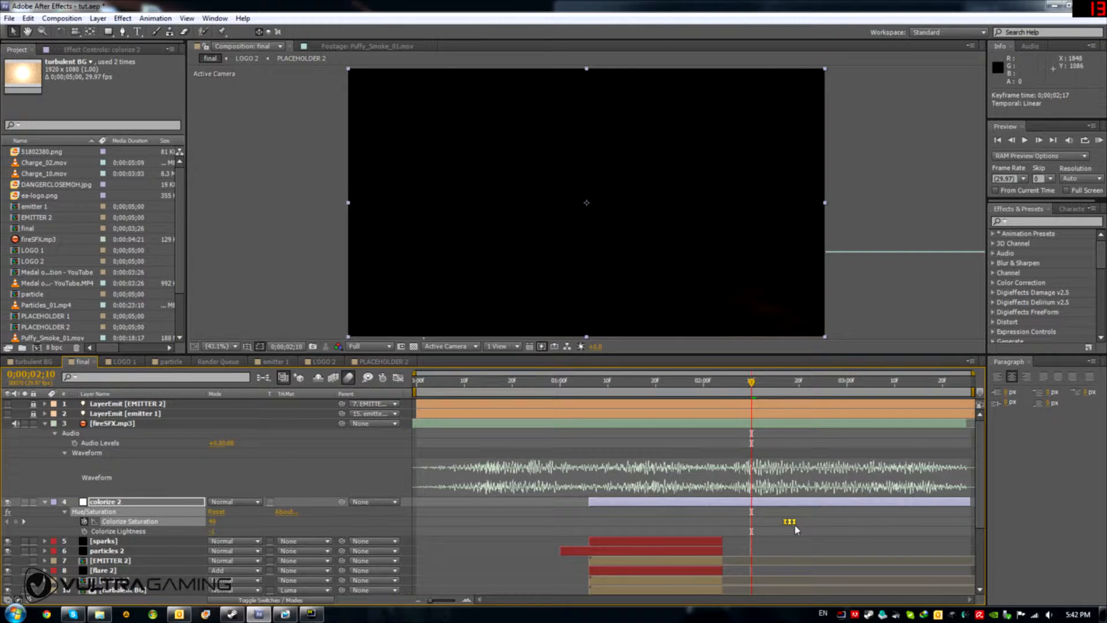
Duplicate the LOGO 2 composition and add the copy beneath colorize 2, with turbulent BG directly below it
{"action": "left_click", "coordinate": [31, 261]}
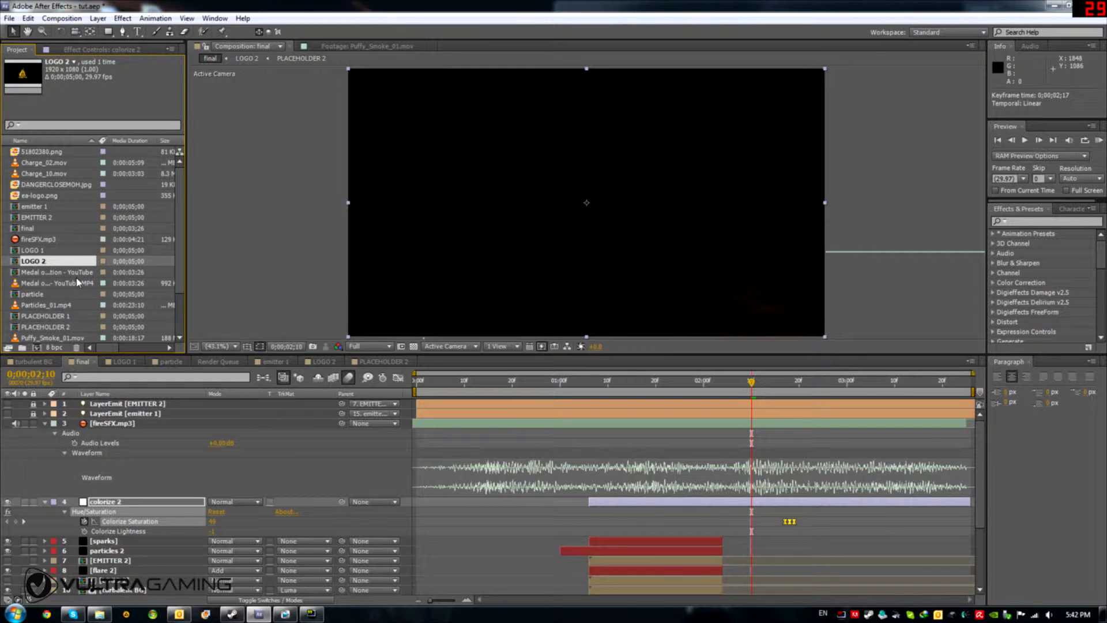
{"action": "key", "text": "ctrl+d"}
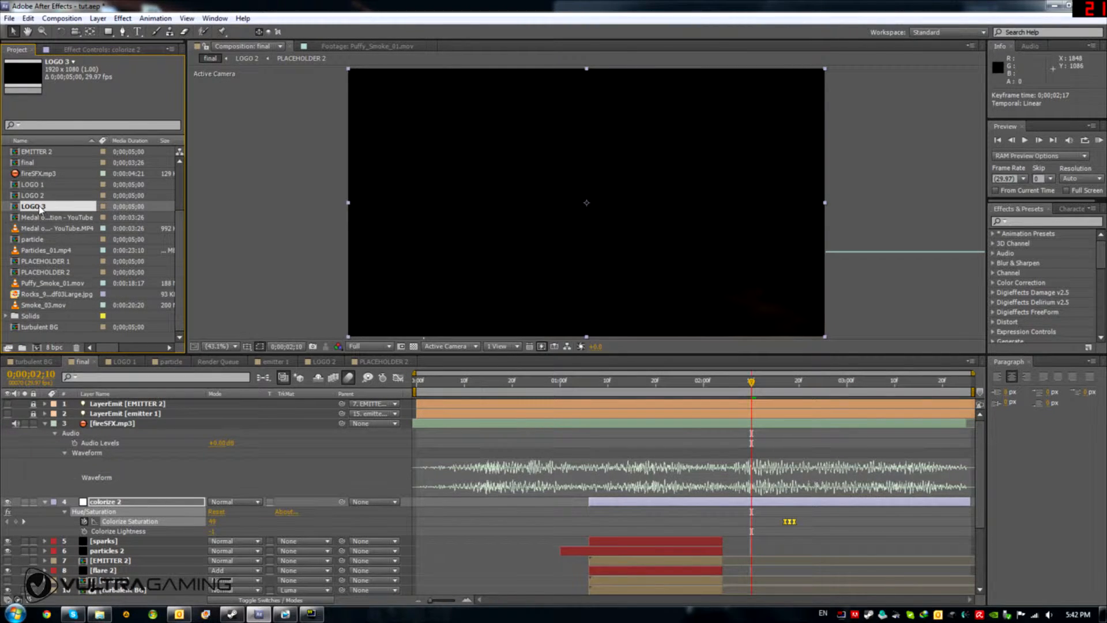
{"action": "left_click_drag", "start_coordinate": [39, 209], "coordinate": [176, 490]}
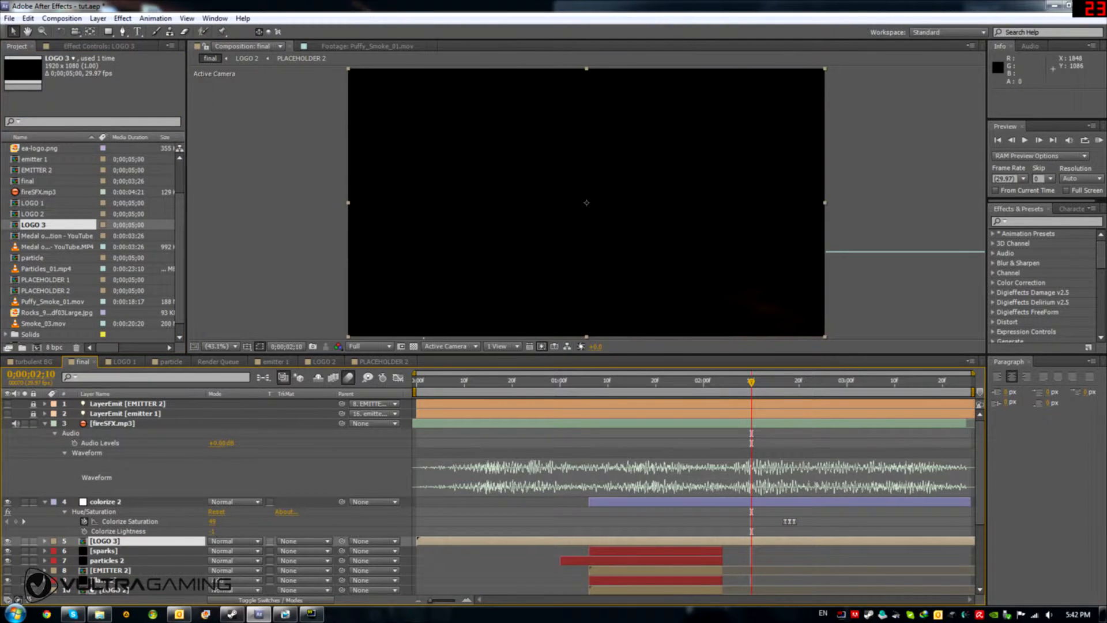
{"action": "left_click", "coordinate": [45, 502]}
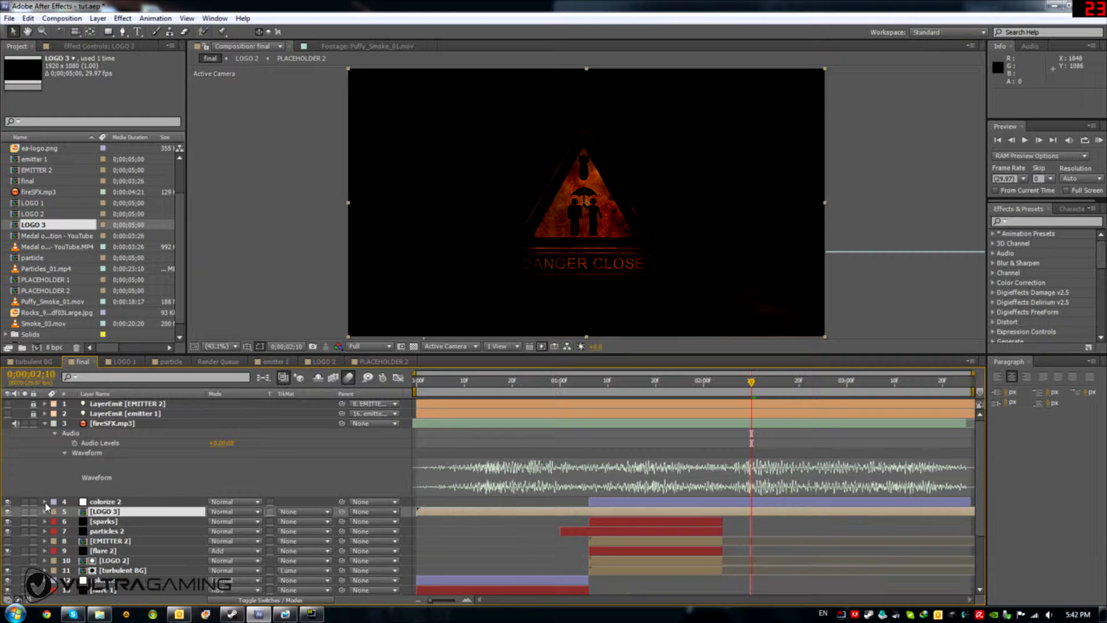
{"action": "left_click", "coordinate": [35, 295]}
{"action": "left_click_drag", "start_coordinate": [35, 334], "coordinate": [107, 522]}
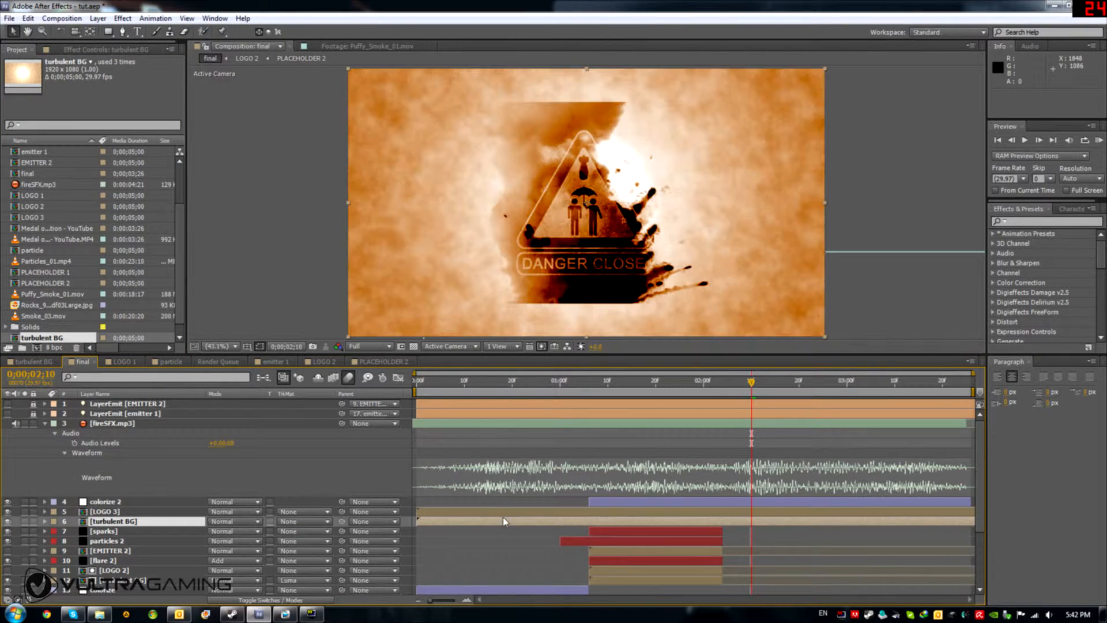
Start the LOGO 3 layer and the turbulent BG below it at 0;00;02;04, and set that turbulent BG's track matte to Luma Matte "LOGO 3"
{"action": "left_click_drag", "start_coordinate": [483, 511], "coordinate": [788, 515]}
{"action": "left_click_drag", "start_coordinate": [434, 522], "coordinate": [738, 525]}
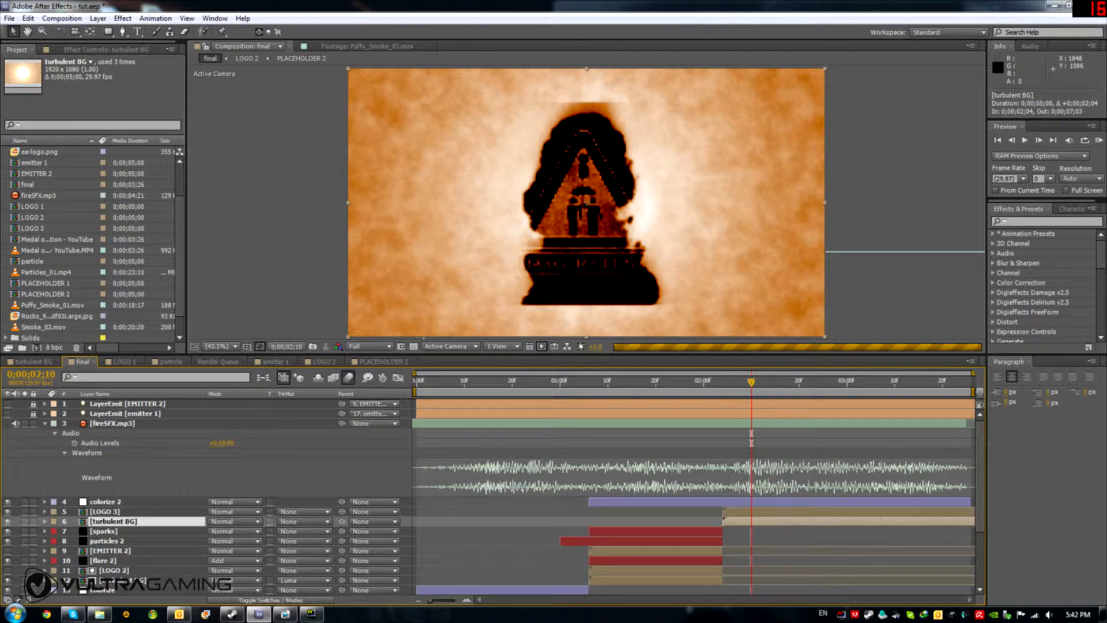
{"action": "left_click", "coordinate": [289, 522]}
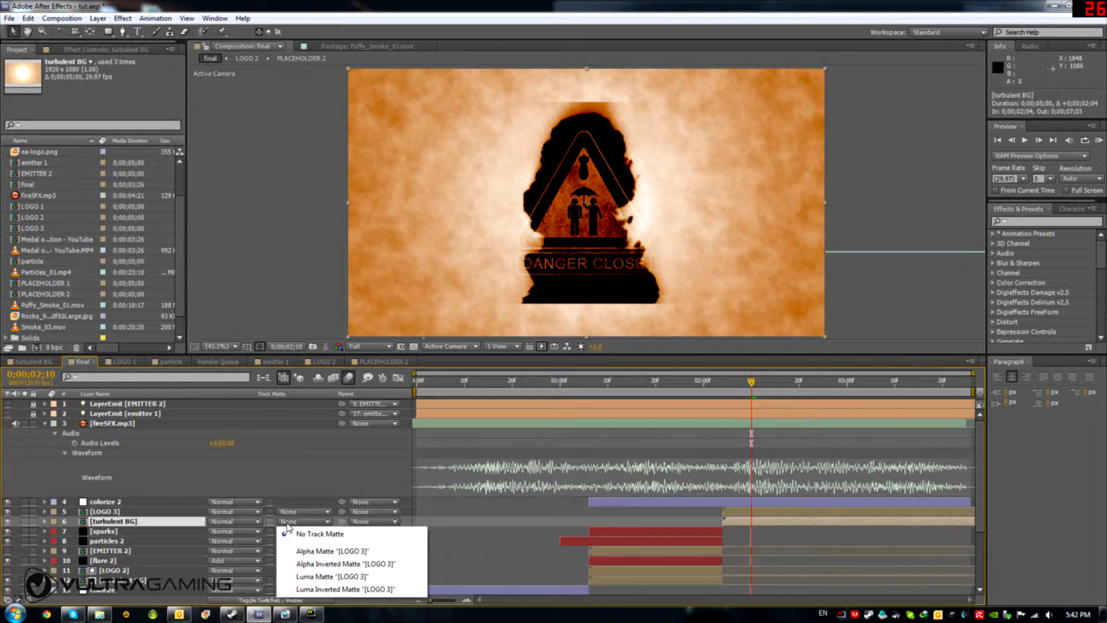
{"action": "left_click", "coordinate": [353, 576]}
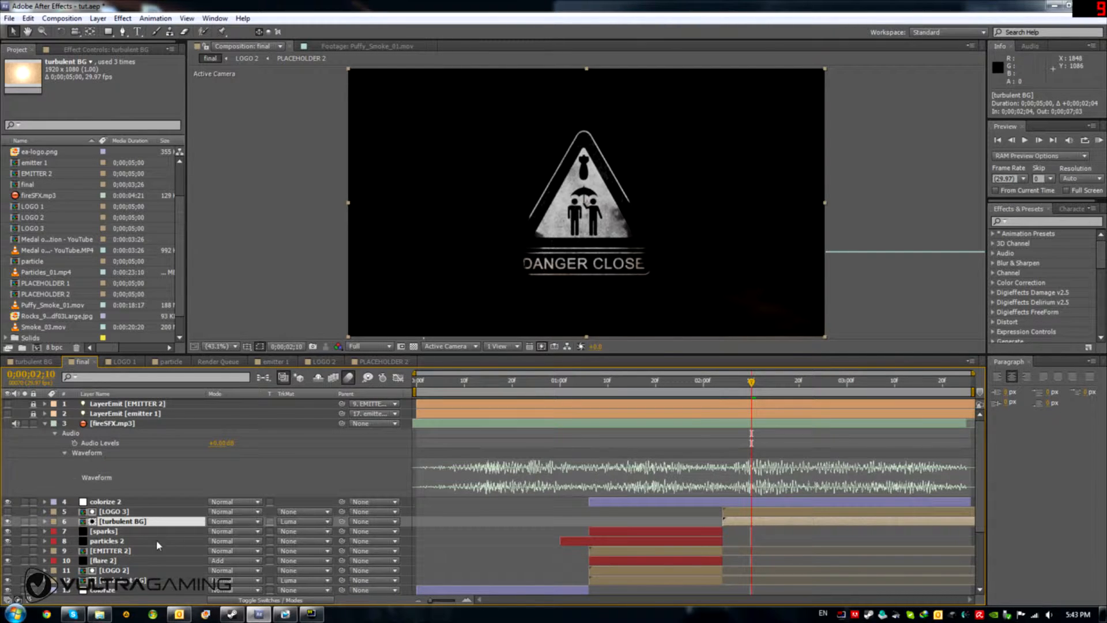
Open the LOGO 3 composition and replace its PLACEHOLDER 2 layer with a duplicate of the PLACEHOLDER 2 composition
{"action": "left_click", "coordinate": [113, 511]}
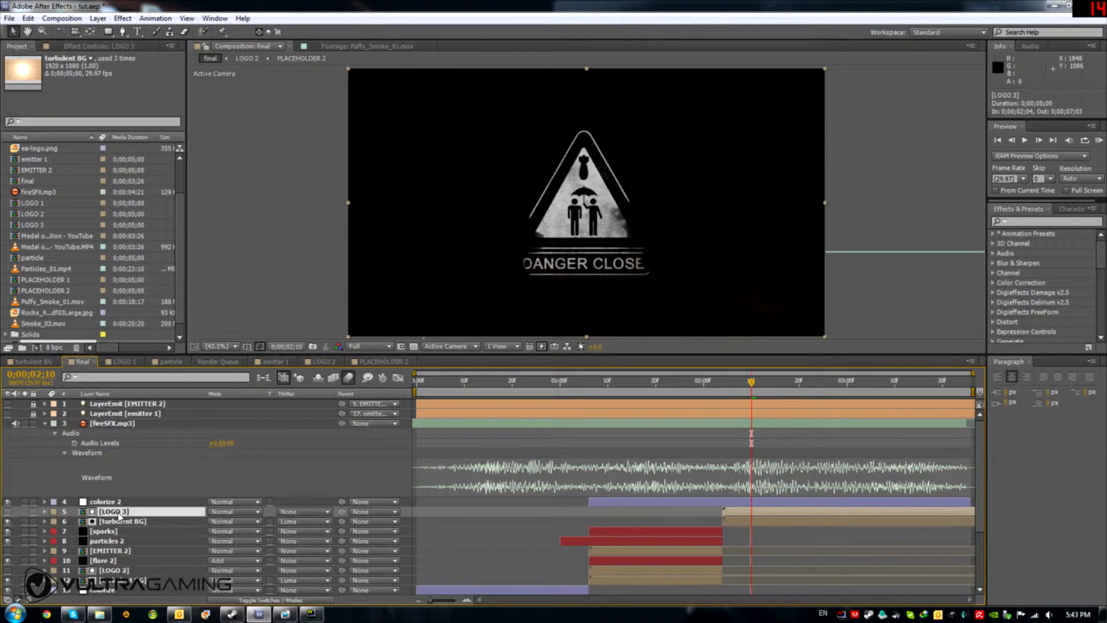
{"action": "double_click", "coordinate": [113, 511]}
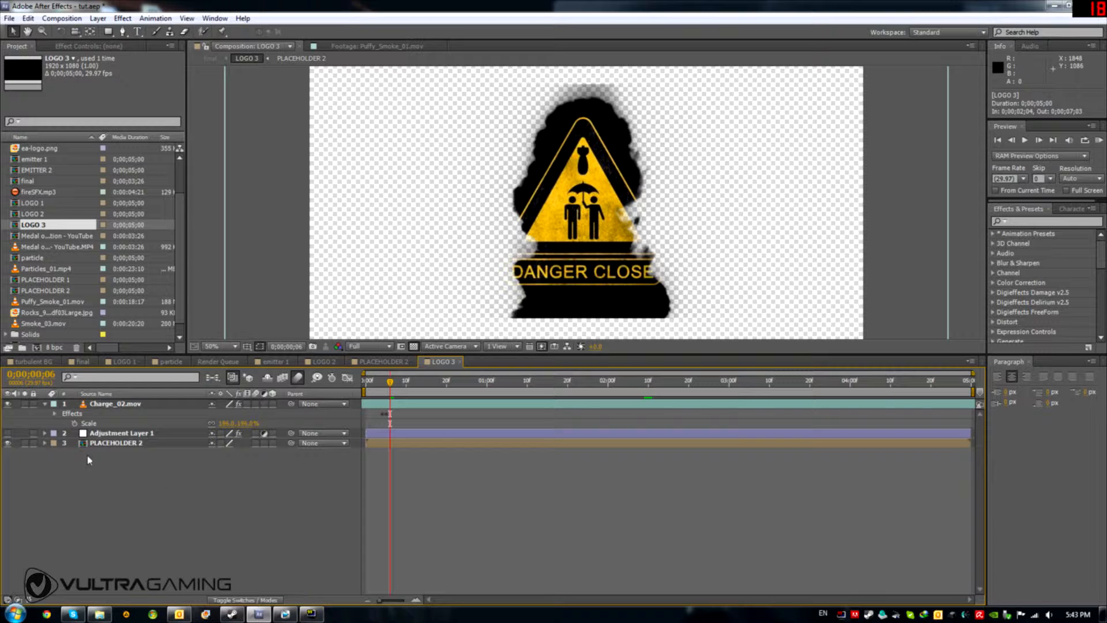
{"action": "left_click", "coordinate": [120, 443]}
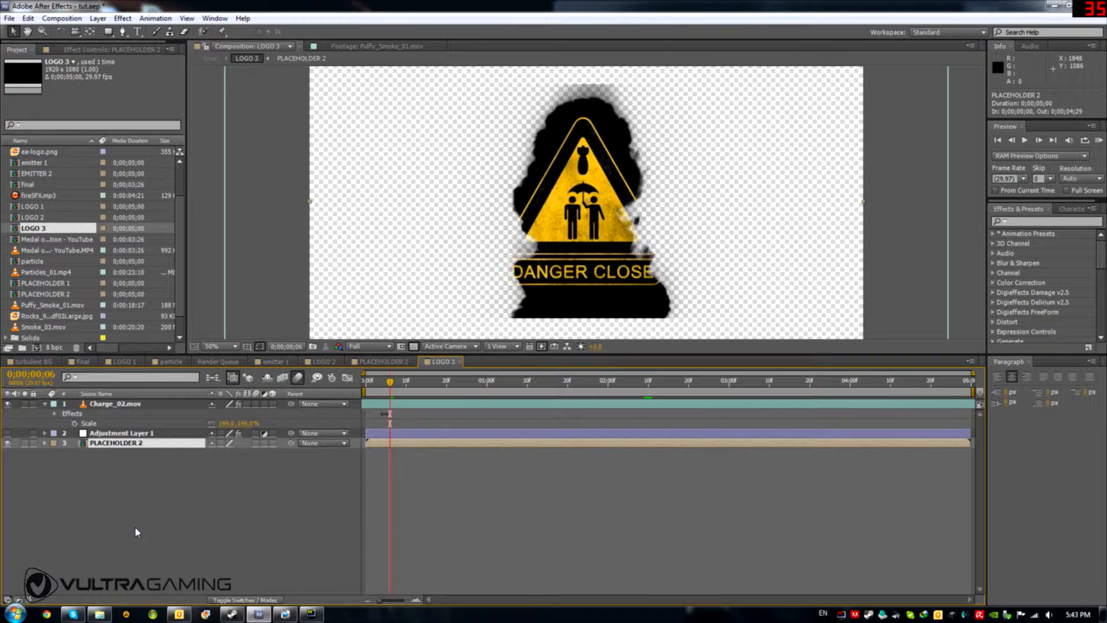
{"action": "left_click", "coordinate": [48, 295]}
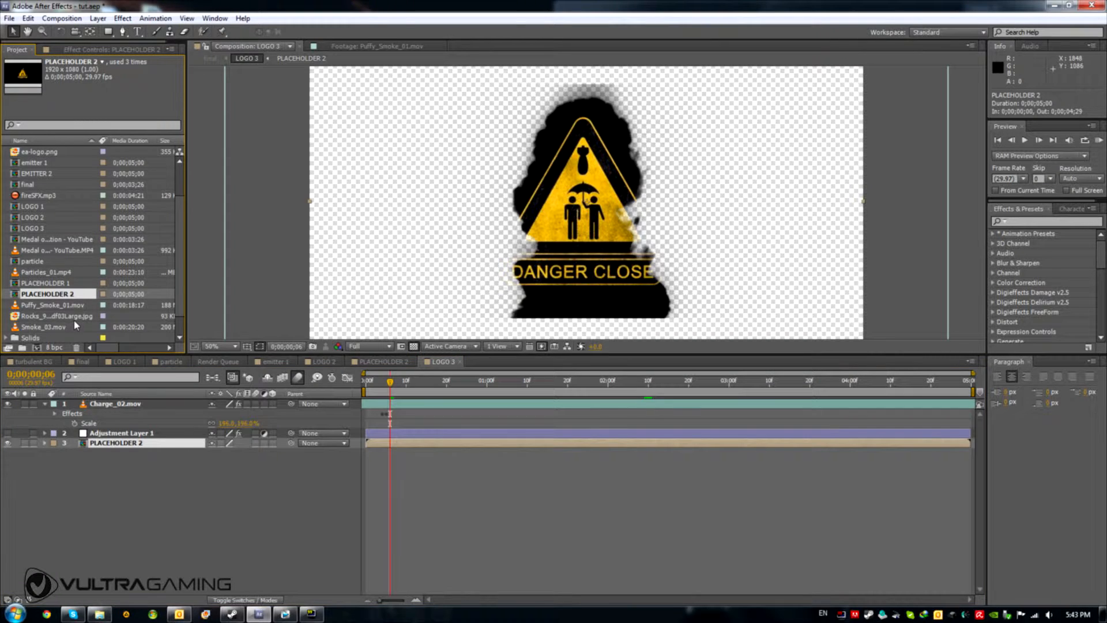
{"action": "key", "text": "ctrl+d"}
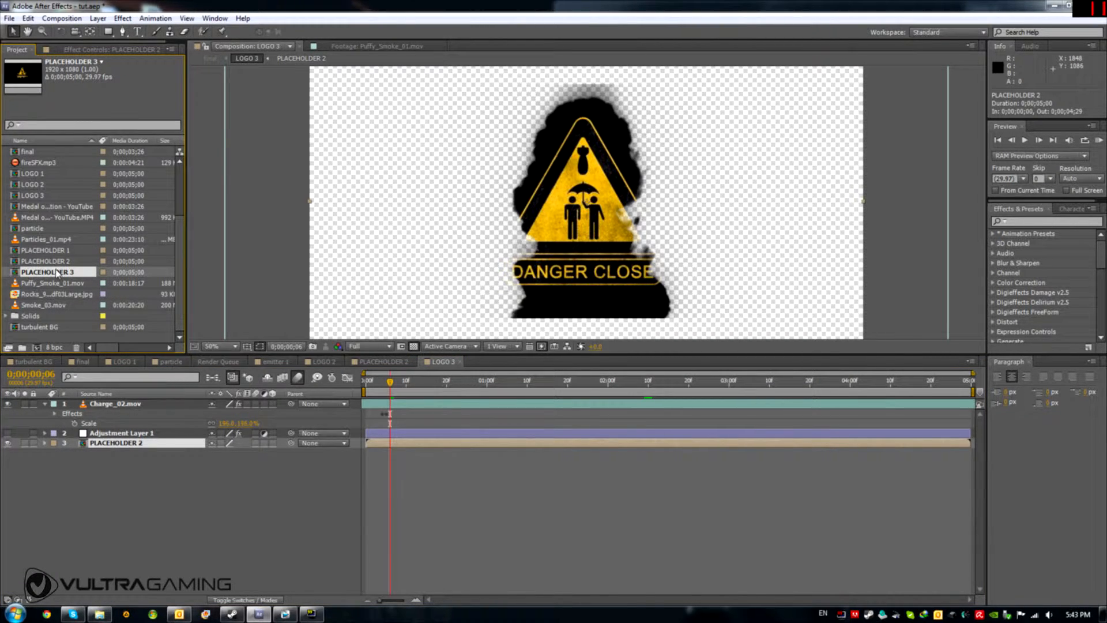
{"action": "left_click_drag", "start_coordinate": [58, 273], "coordinate": [128, 445]}
{"action": "left_click", "coordinate": [137, 454]}
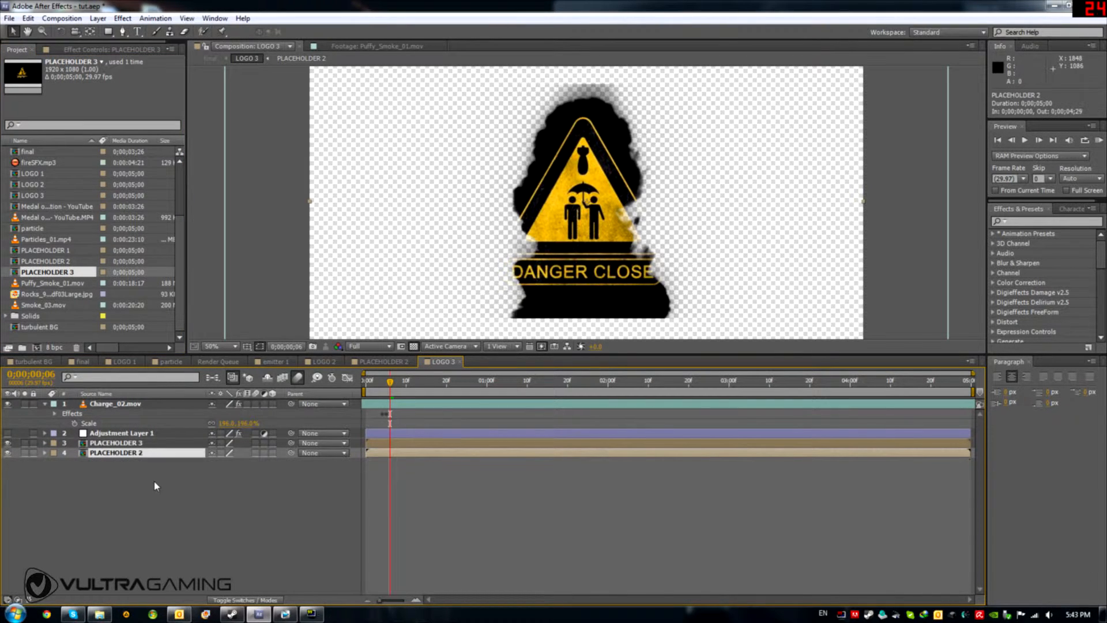
{"action": "key", "text": "Delete"}
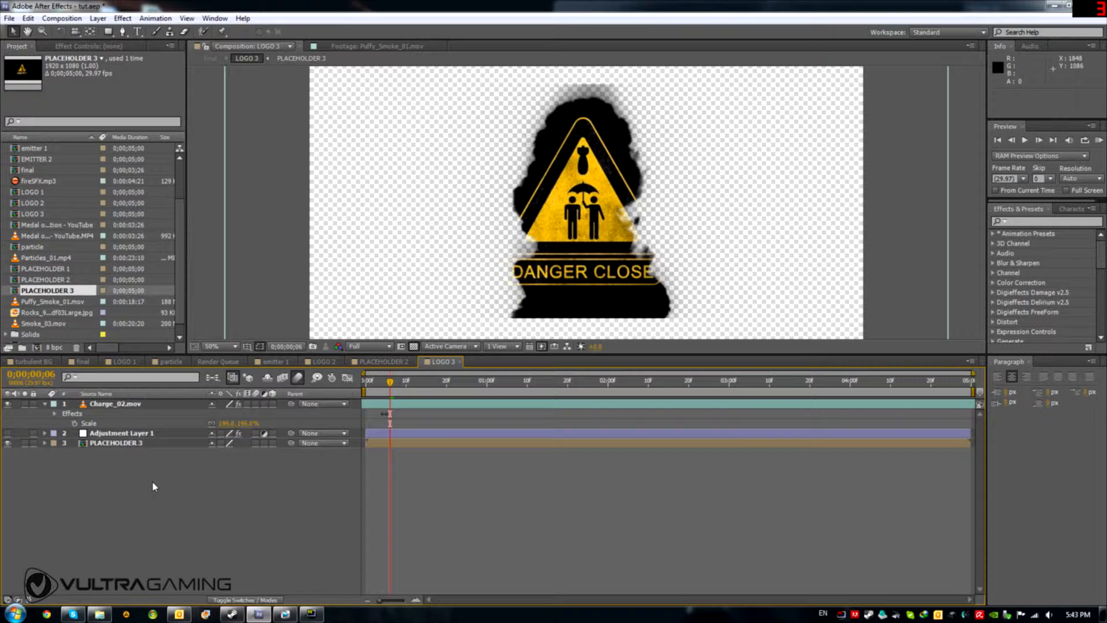
Open the PLACEHOLDER 3 composition and delete its DANGERCLOSEMOH.jpg layer
{"action": "left_click", "coordinate": [128, 446]}
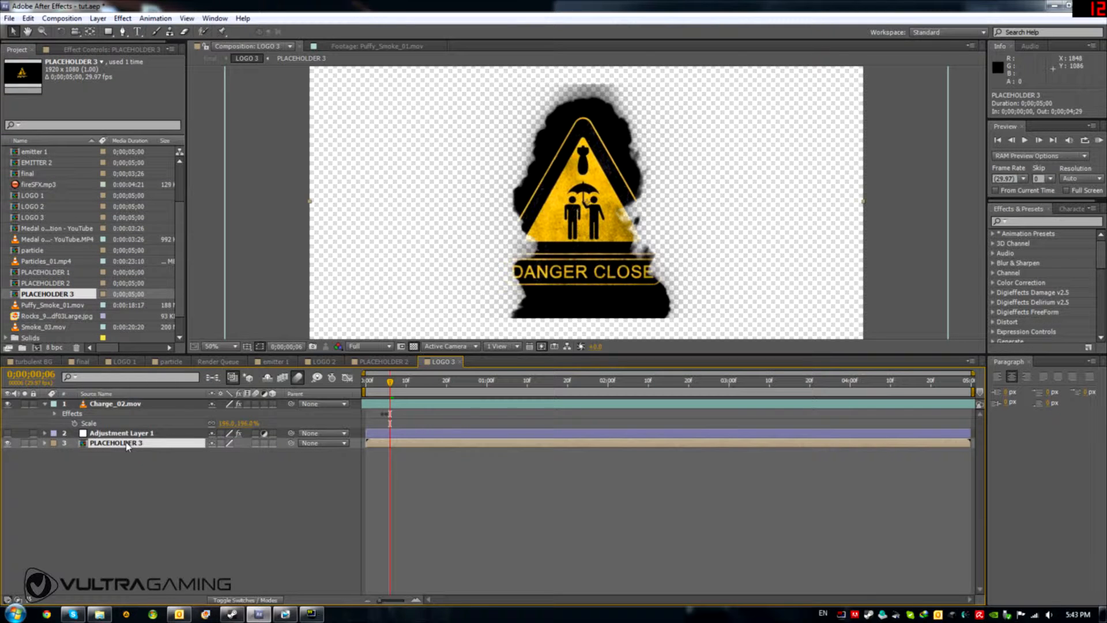
{"action": "double_click", "coordinate": [128, 443]}
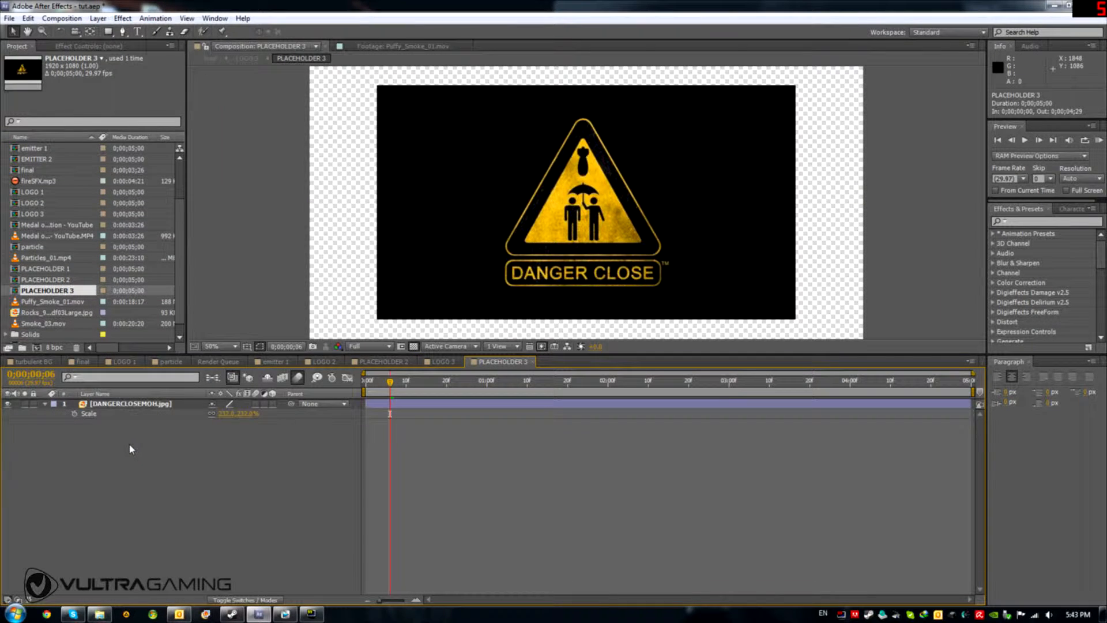
{"action": "left_click", "coordinate": [109, 405]}
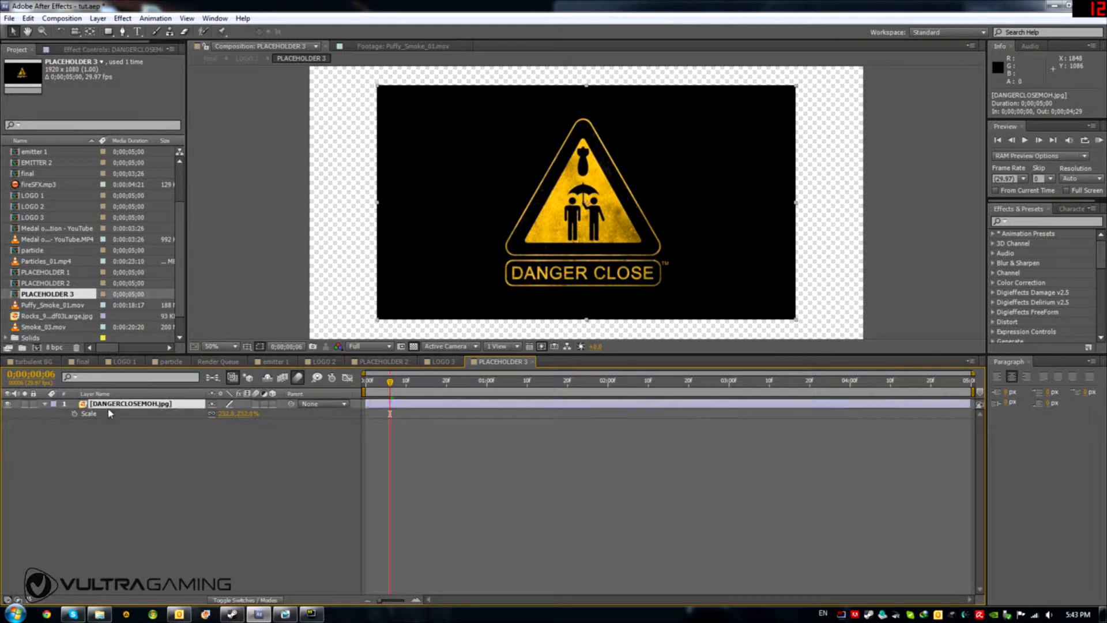
{"action": "key", "text": "Delete"}
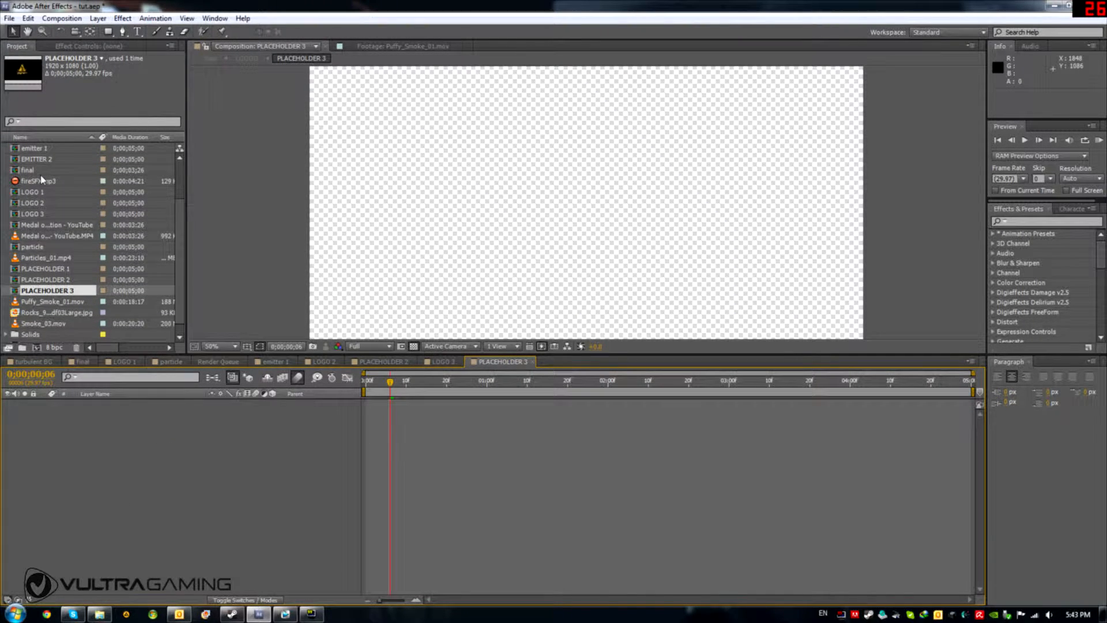
Add the 51802380.png logo image to the PLACEHOLDER 3 composition
{"action": "left_click", "coordinate": [55, 224]}
{"action": "scroll", "coordinate": [57, 229], "scroll_direction": "up", "scroll_amount": 2}
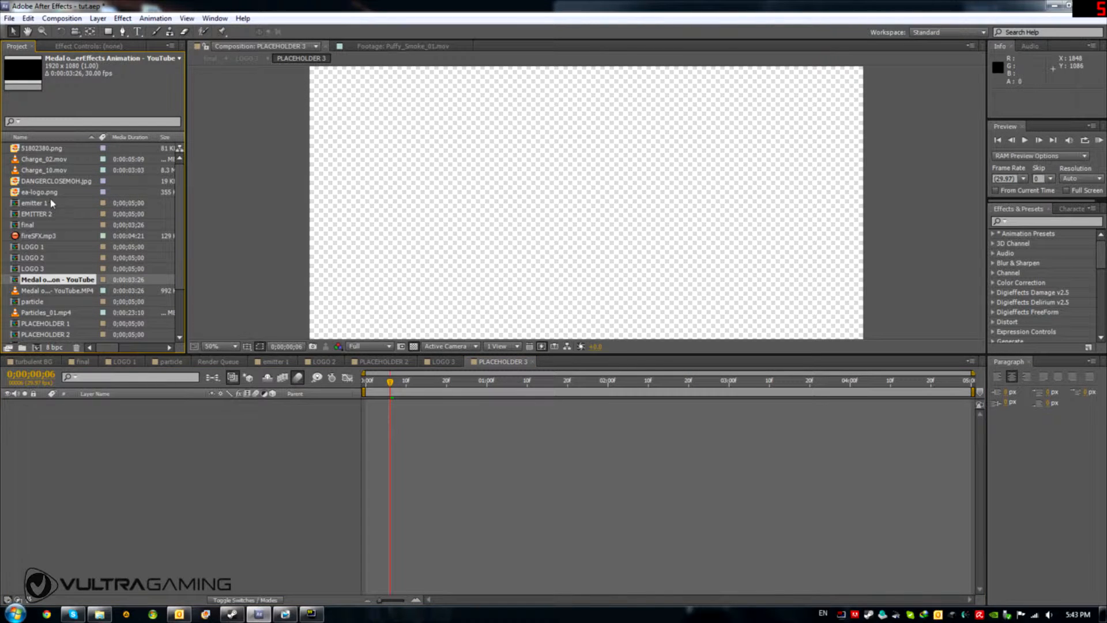
{"action": "left_click", "coordinate": [43, 183]}
{"action": "left_click", "coordinate": [40, 150]}
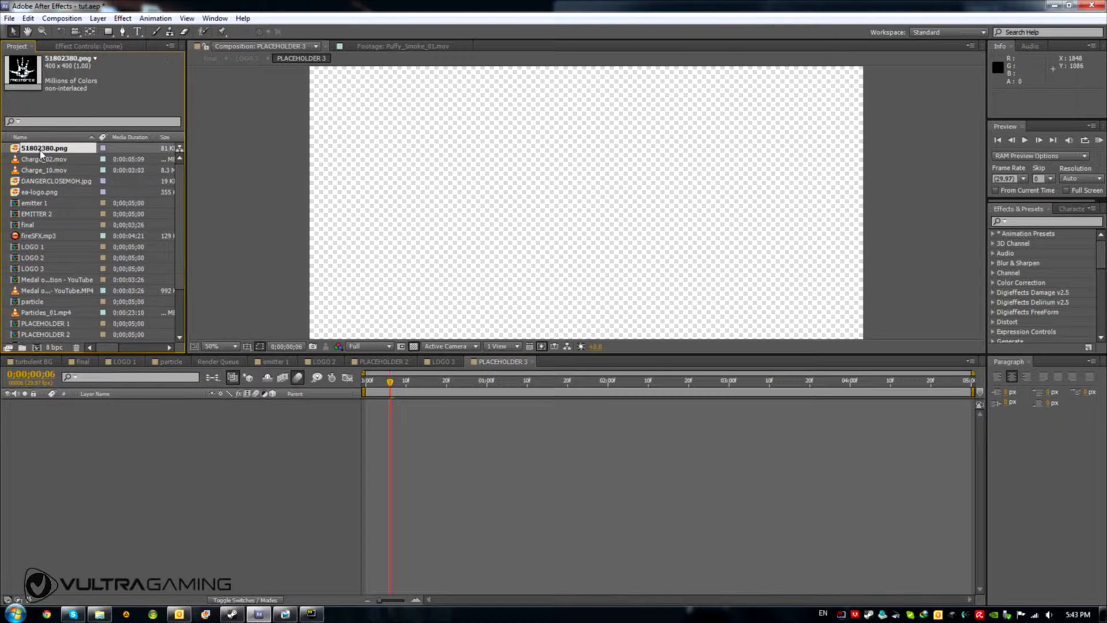
{"action": "left_click_drag", "start_coordinate": [37, 150], "coordinate": [149, 461]}
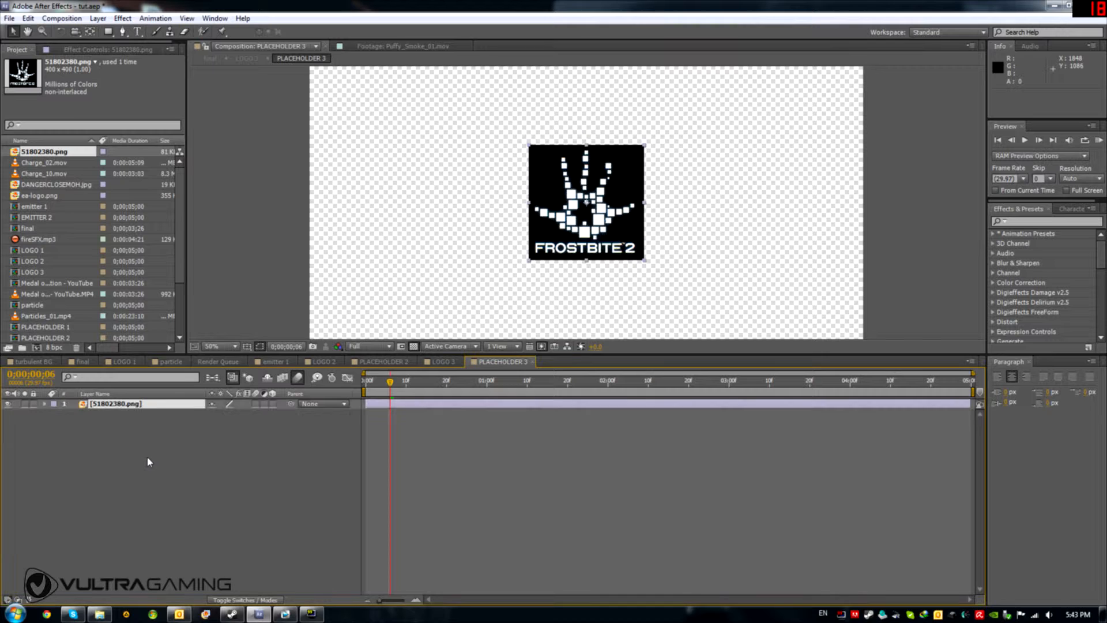
Scale the 51802380.png layer up to 179%
{"action": "left_click", "coordinate": [115, 406]}
{"action": "key", "text": "s"}
{"action": "left_click_drag", "start_coordinate": [225, 414], "coordinate": [271, 413]}
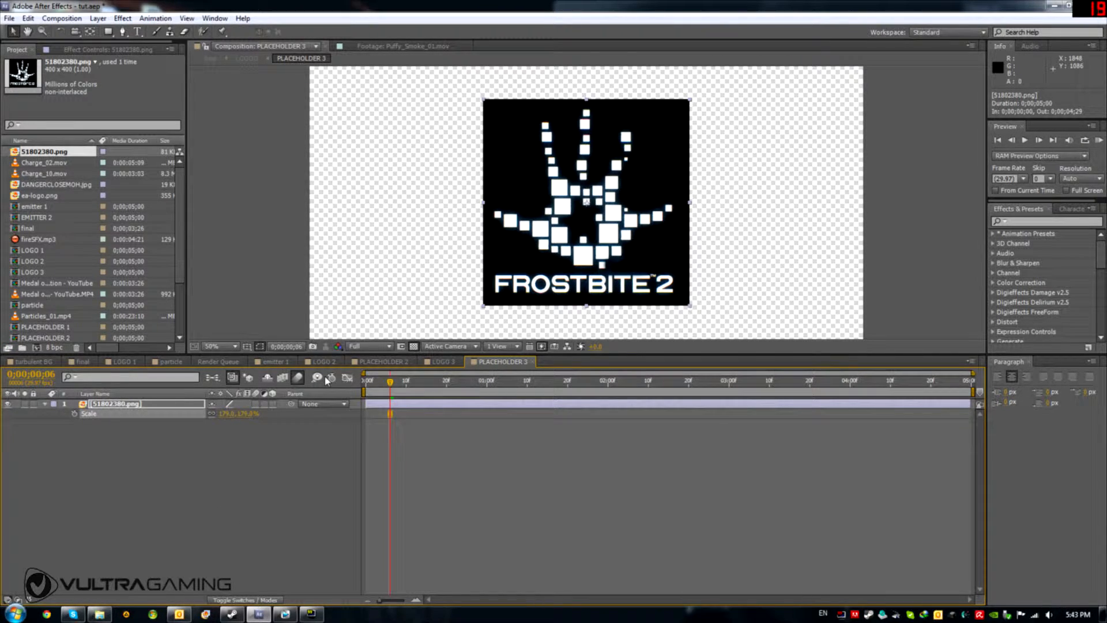
Preview the Frostbite 2 logo reveal in the LOGO 3 composition and in the final composition
{"action": "left_click", "coordinate": [443, 361]}
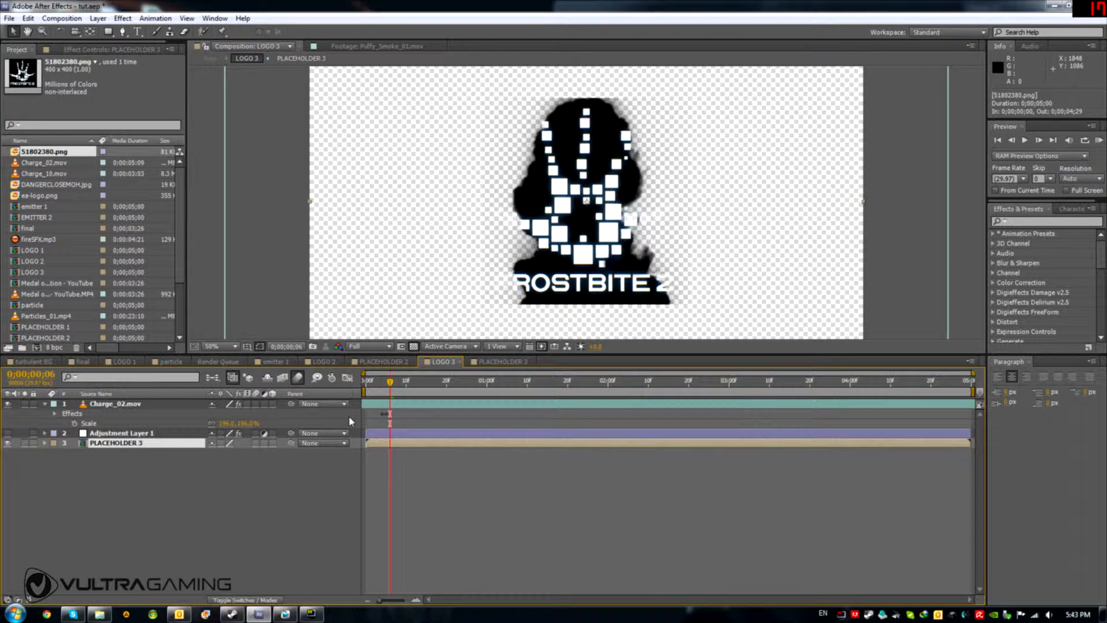
{"action": "left_click_drag", "start_coordinate": [391, 381], "coordinate": [467, 385]}
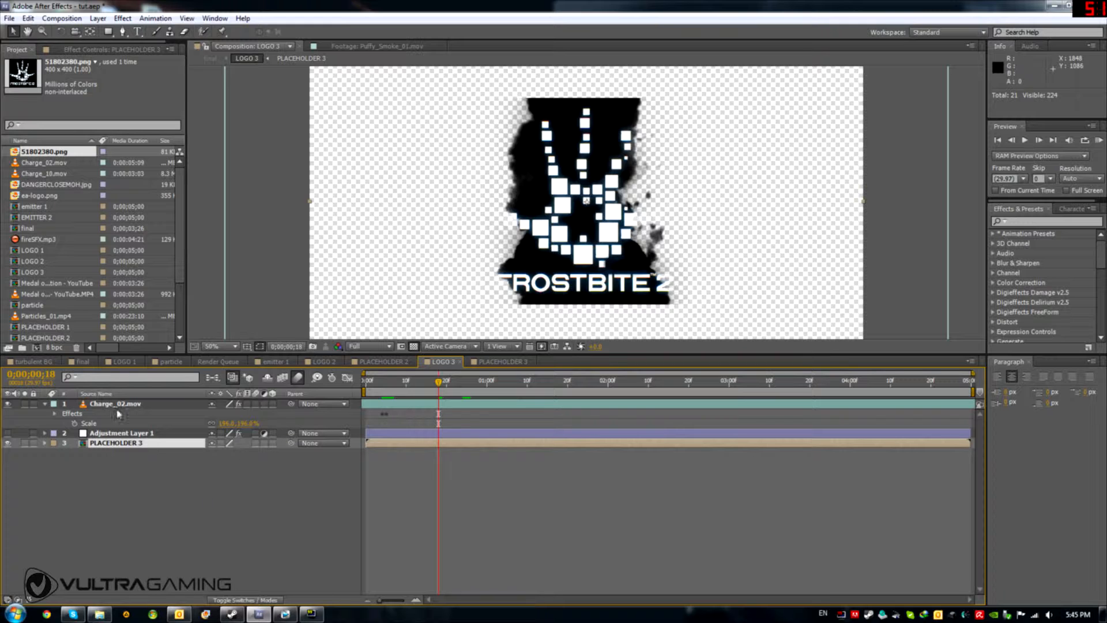
{"action": "left_click", "coordinate": [81, 361]}
{"action": "left_click_drag", "start_coordinate": [796, 386], "coordinate": [799, 423]}
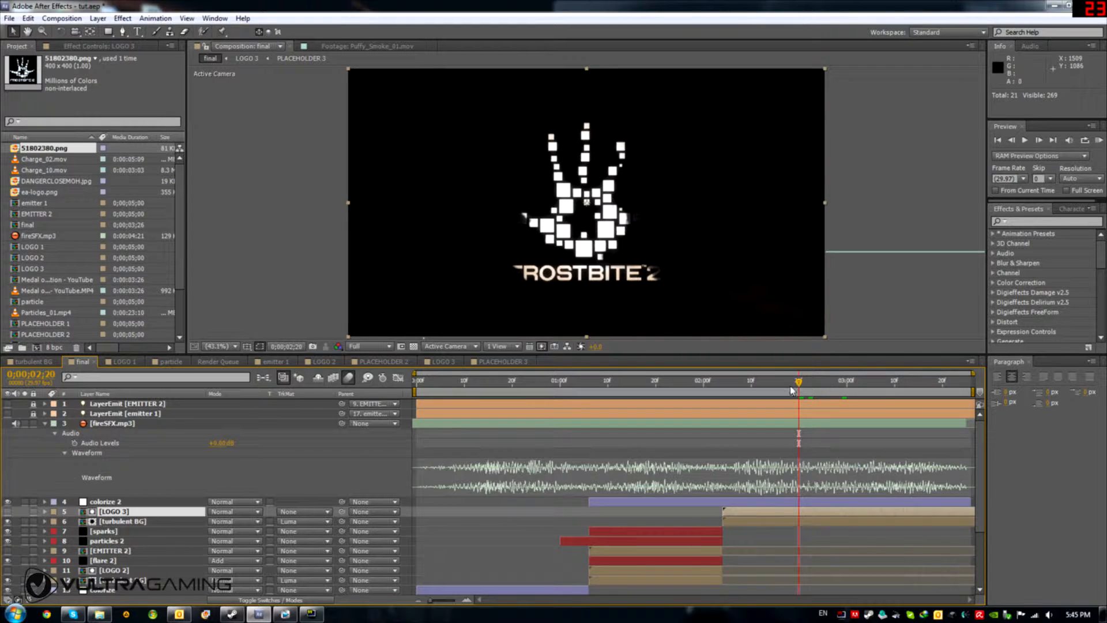
{"action": "left_click_drag", "start_coordinate": [790, 391], "coordinate": [748, 392]}
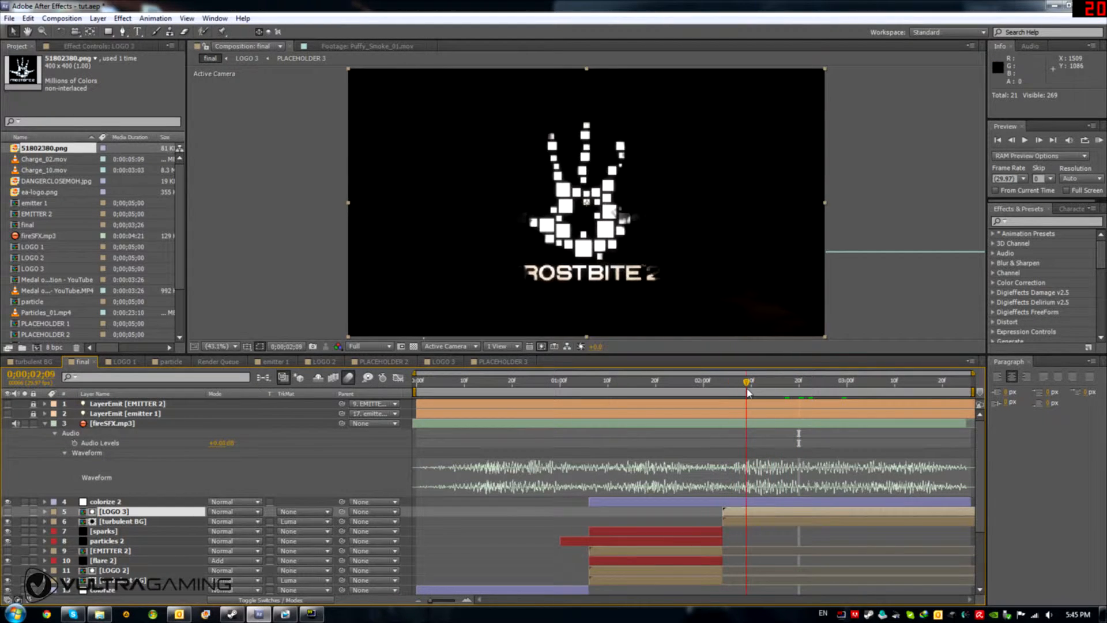
Start position animation on the LOGO 3 layer with a keyframe at 0;00;02;07 in the final composition
{"action": "left_click", "coordinate": [109, 513]}
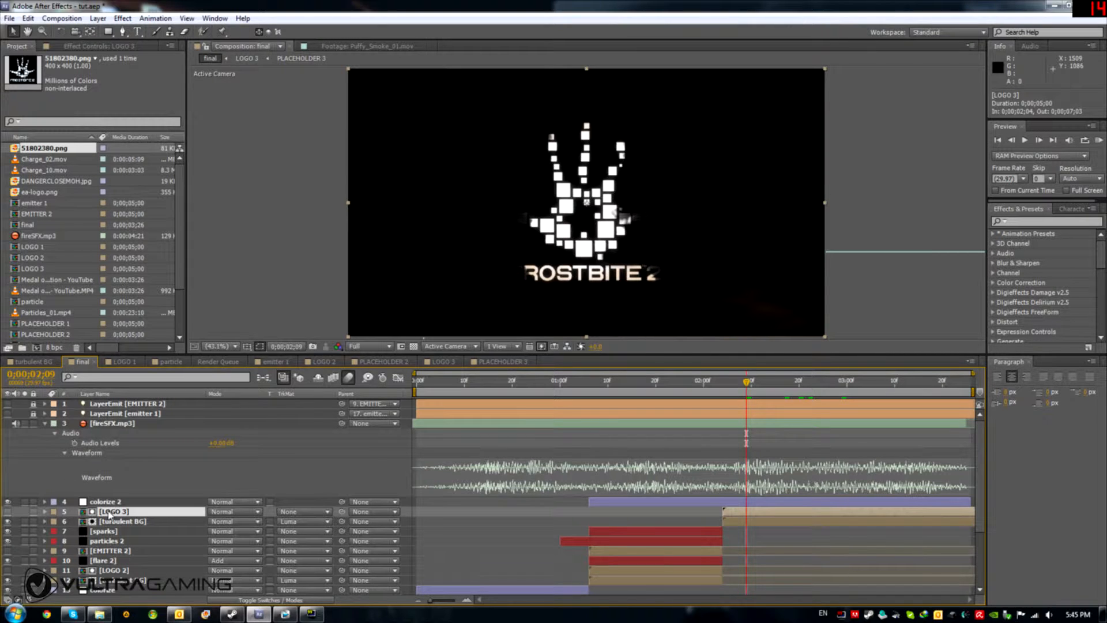
{"action": "key", "text": "p"}
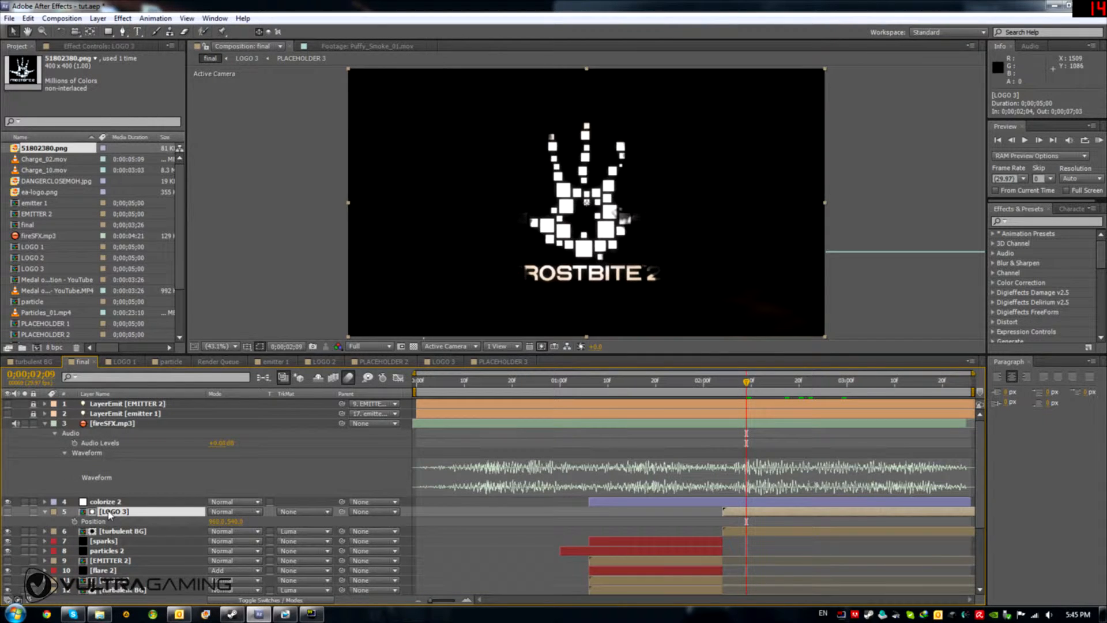
{"action": "left_click_drag", "start_coordinate": [745, 383], "coordinate": [722, 381]}
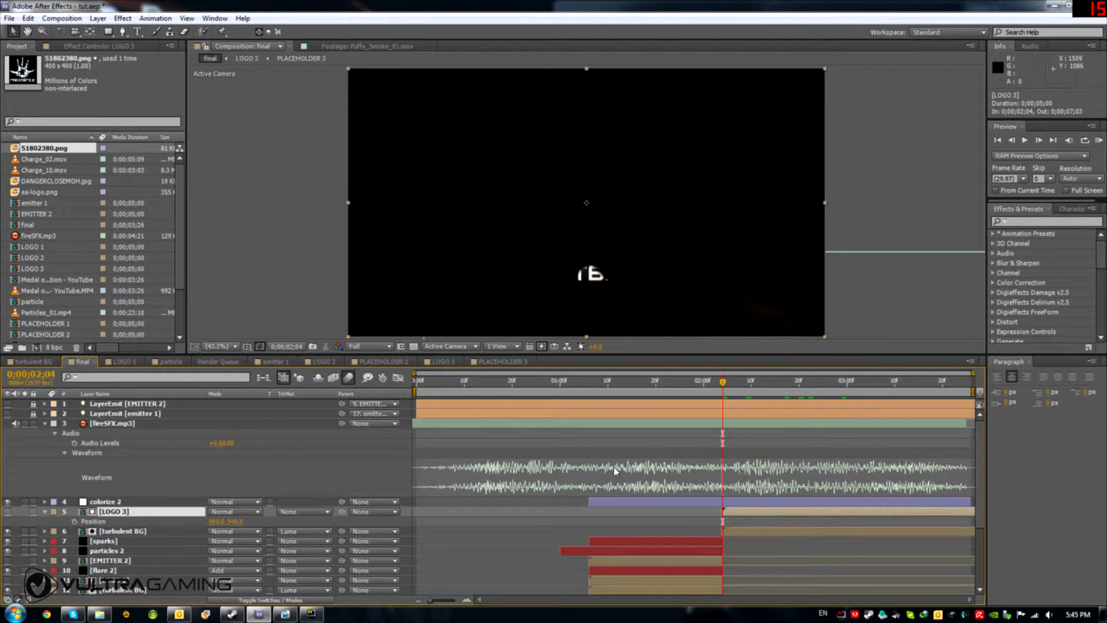
{"action": "key", "text": "Page_Down"}
{"action": "key", "text": "Page_Down"}
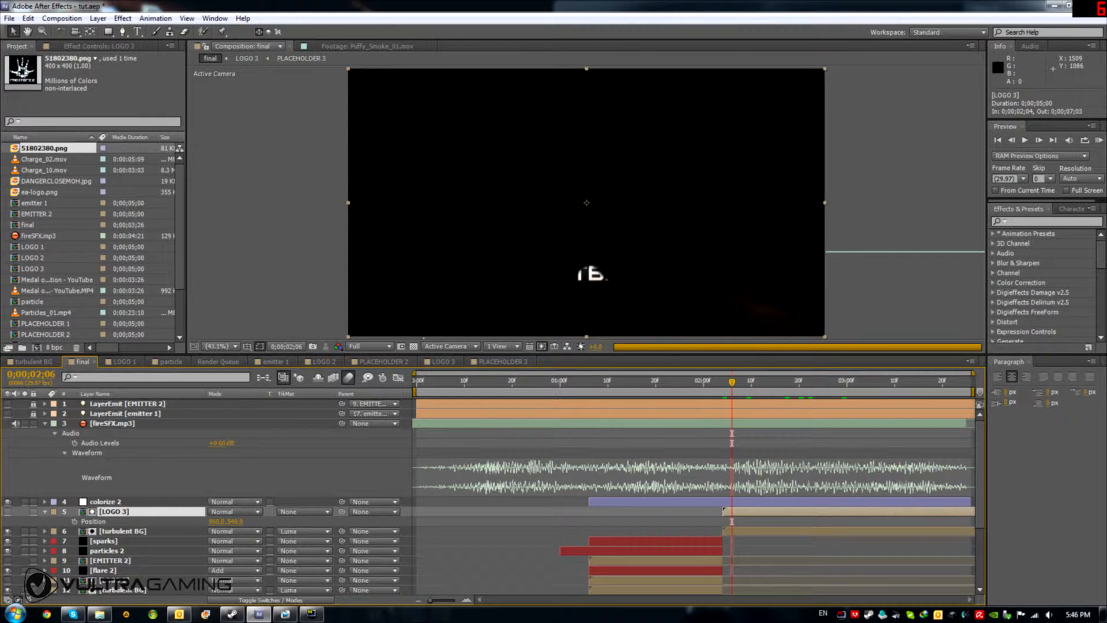
{"action": "key", "text": "Page_Up"}
{"action": "key", "text": "Page_Up"}
{"action": "key", "text": "Page_Down"}
{"action": "key", "text": "Page_Down"}
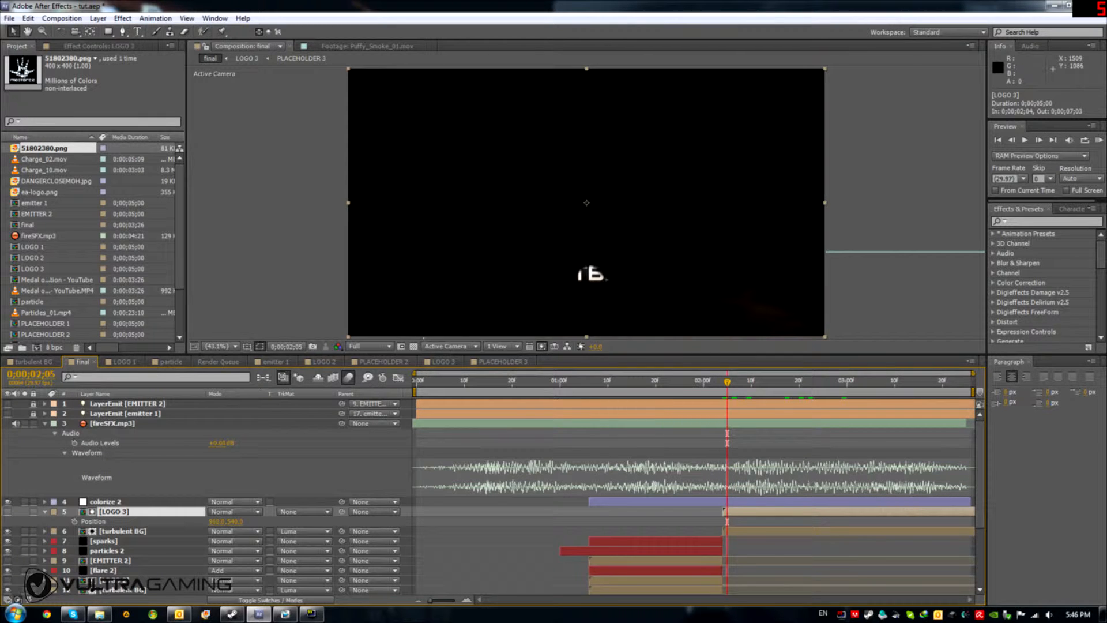
{"action": "key", "text": "Page_Down"}
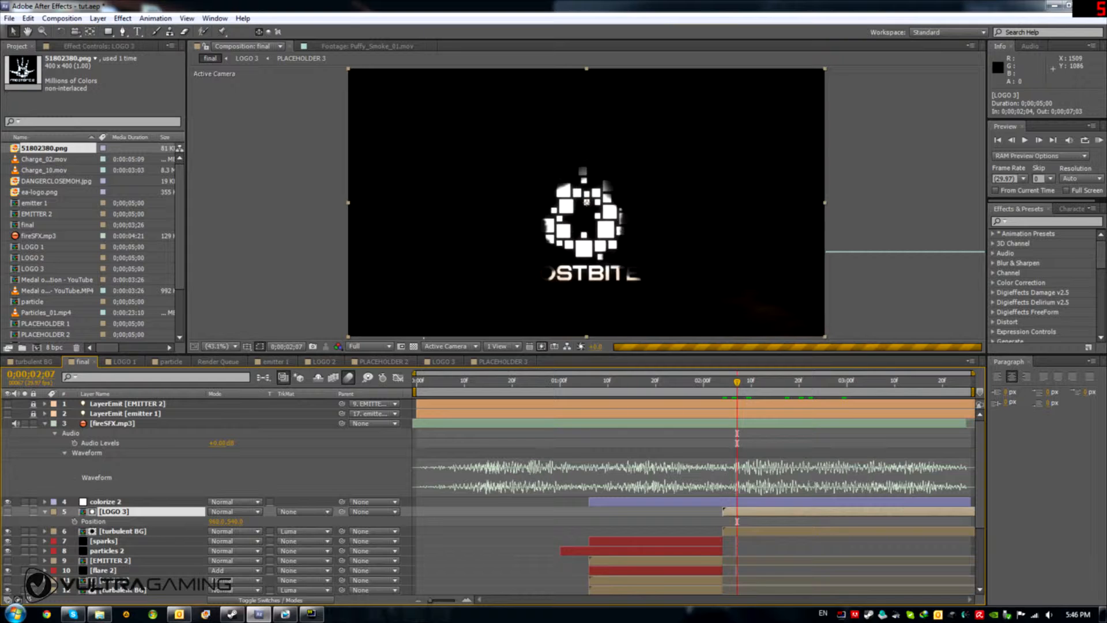
{"action": "left_click", "coordinate": [74, 521]}
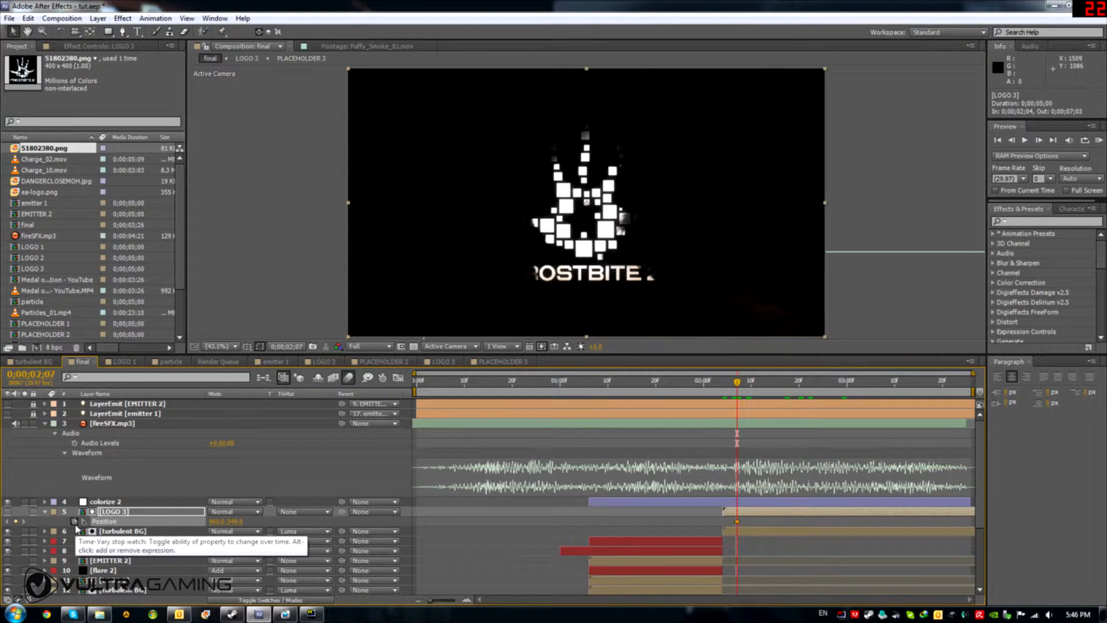
Shift the LOGO 3 layer to position 884, 540 at 0;00;02;06 and raise it to about 884, 460 at 0;00;02;05
{"action": "key", "text": "Page_Up"}
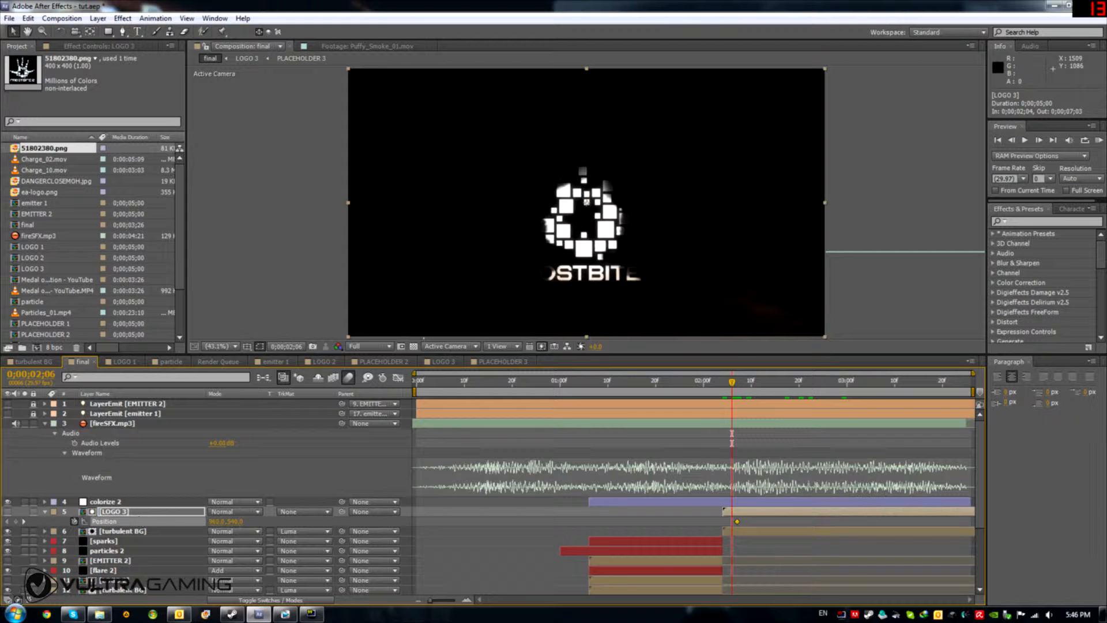
{"action": "left_click_drag", "start_coordinate": [586, 201], "coordinate": [569, 202]}
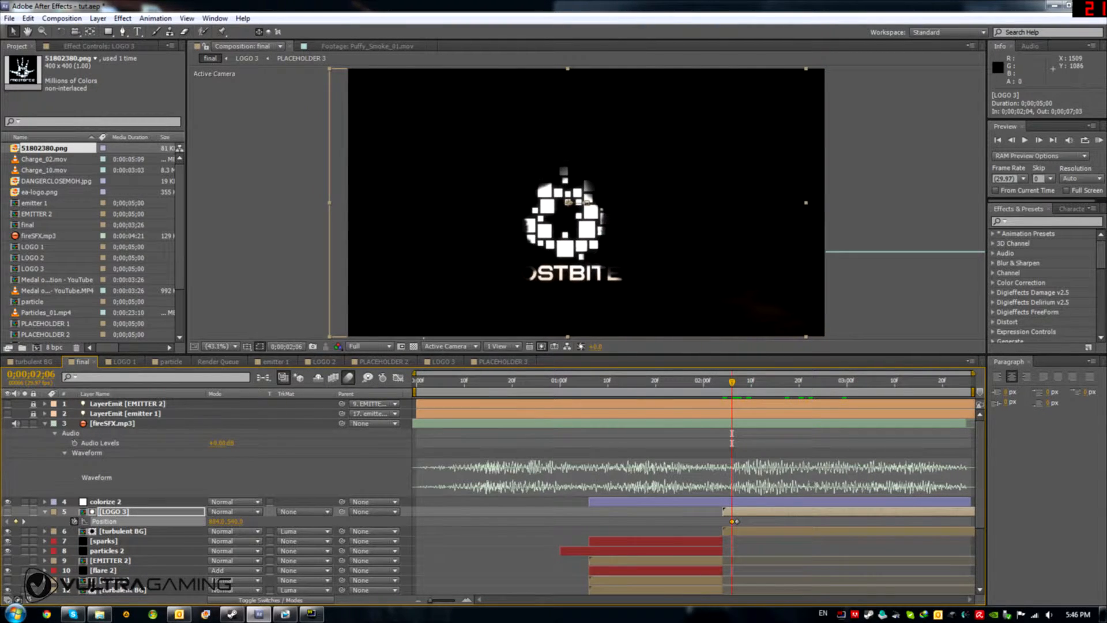
{"action": "key", "text": "Page_Up"}
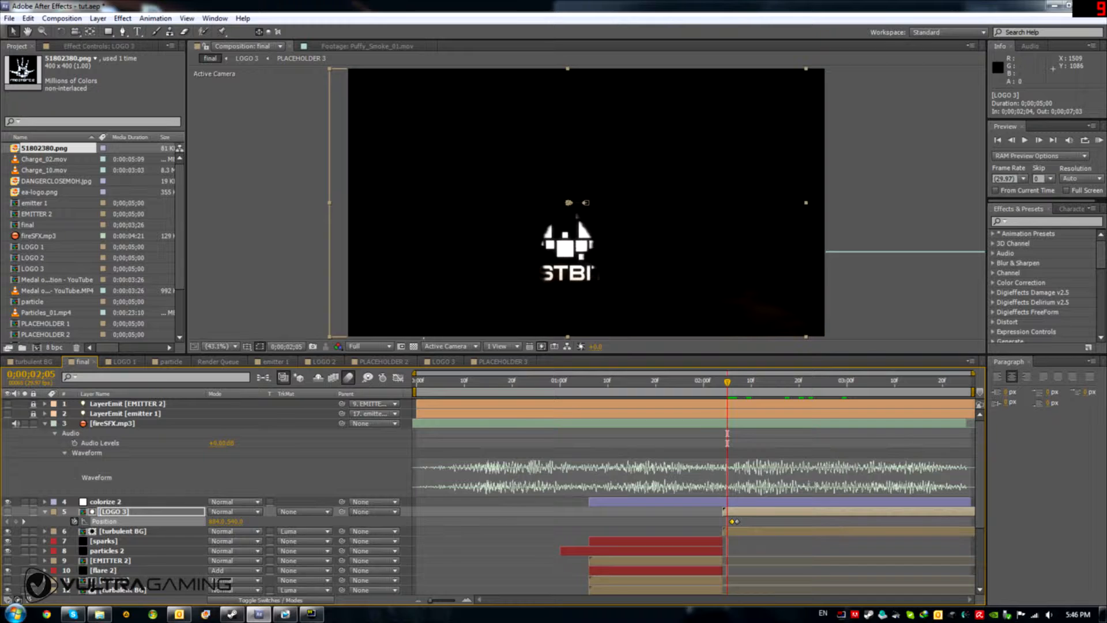
{"action": "left_click_drag", "start_coordinate": [569, 203], "coordinate": [568, 181]}
{"action": "key", "text": "shift+Down"}
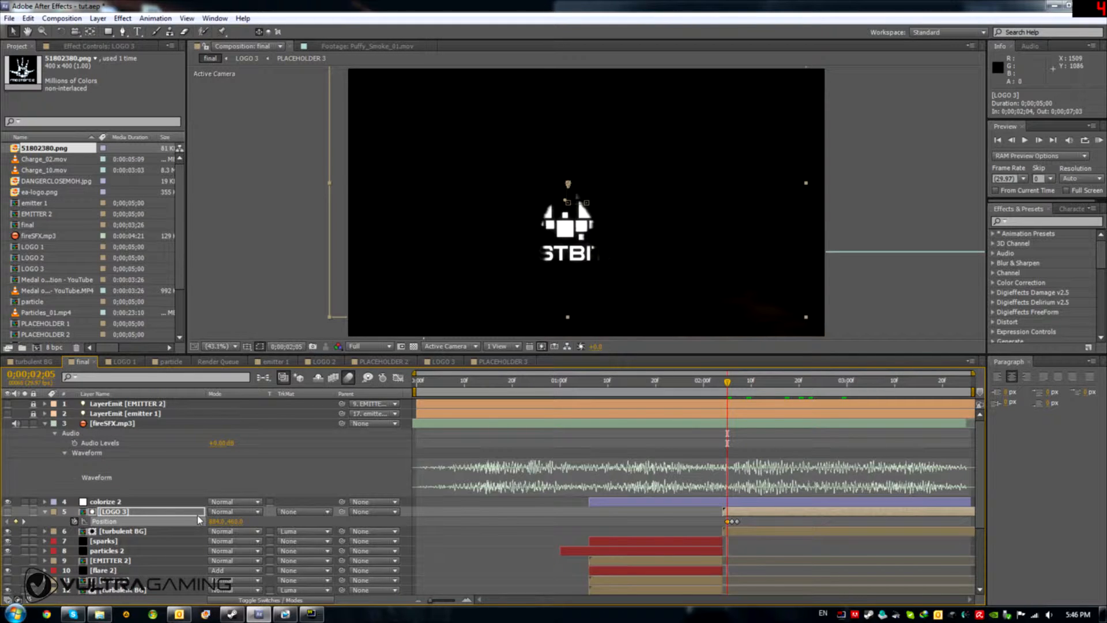
Move the three LOGO 3 position keyframes to start at 0;00;02;04 and enable motion blur for the layer
{"action": "key", "text": "Page_Up"}
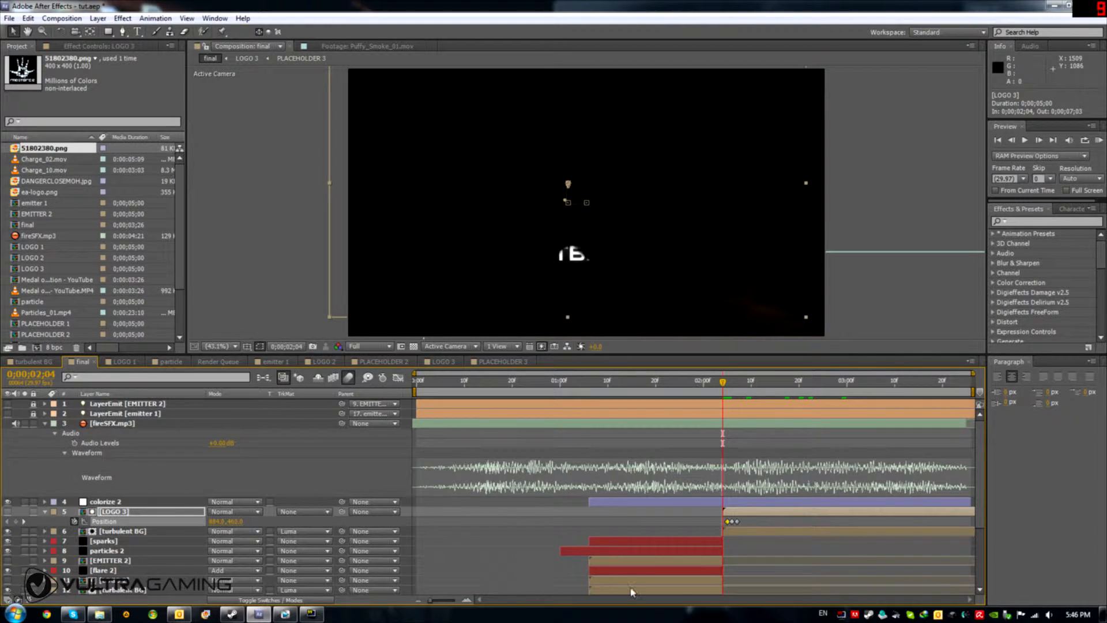
{"action": "left_click_drag", "start_coordinate": [742, 522], "coordinate": [724, 522]}
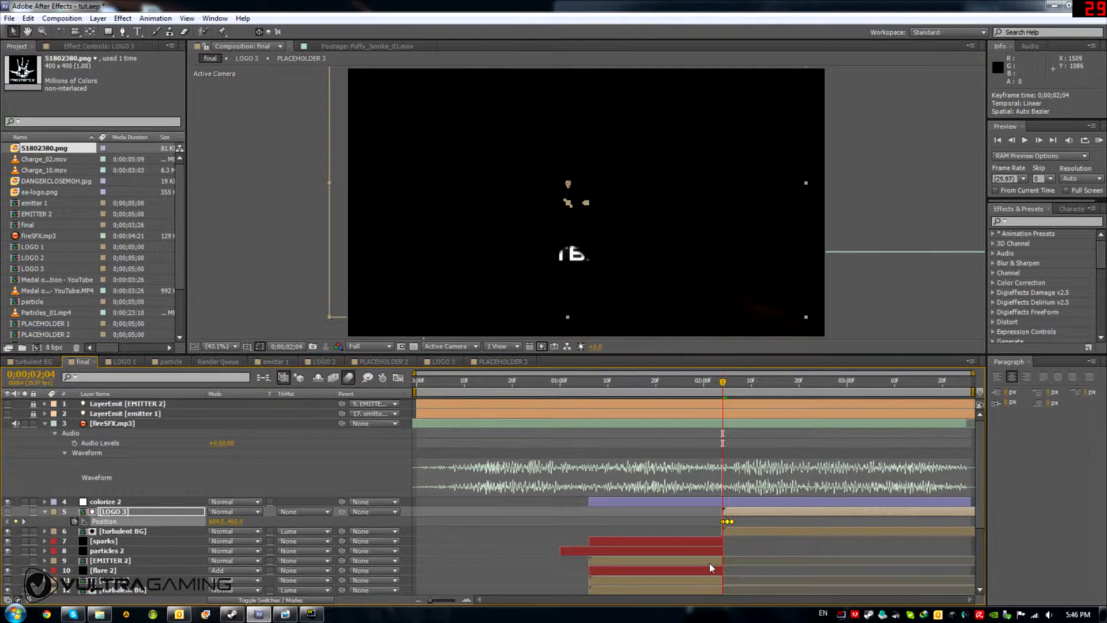
{"action": "left_click_drag", "start_coordinate": [724, 385], "coordinate": [737, 390]}
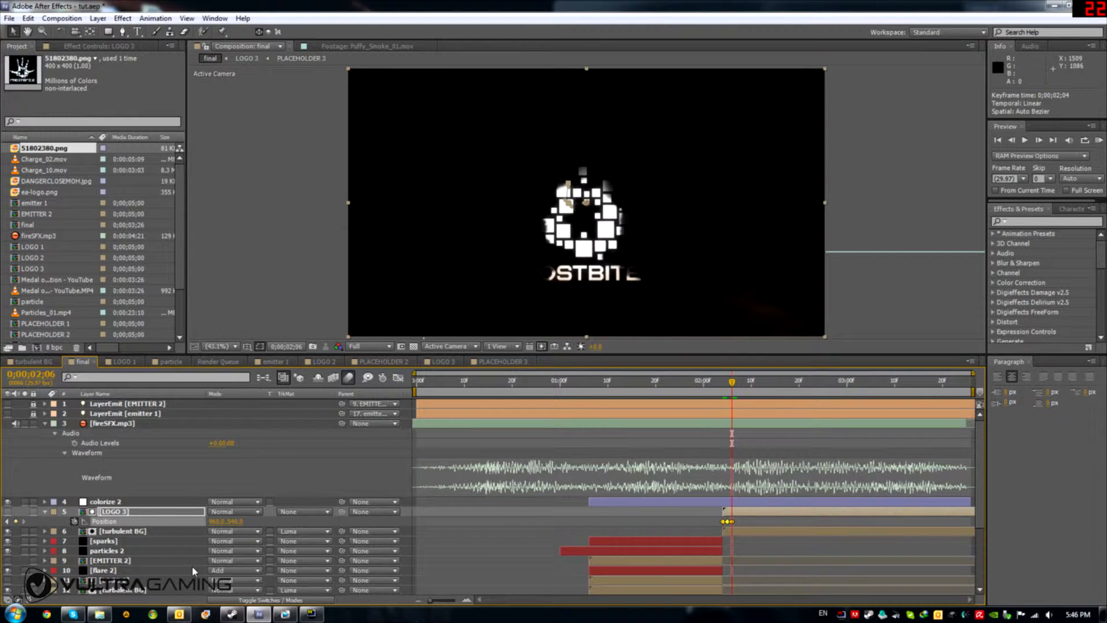
{"action": "left_click", "coordinate": [268, 599]}
{"action": "left_click", "coordinate": [256, 511]}
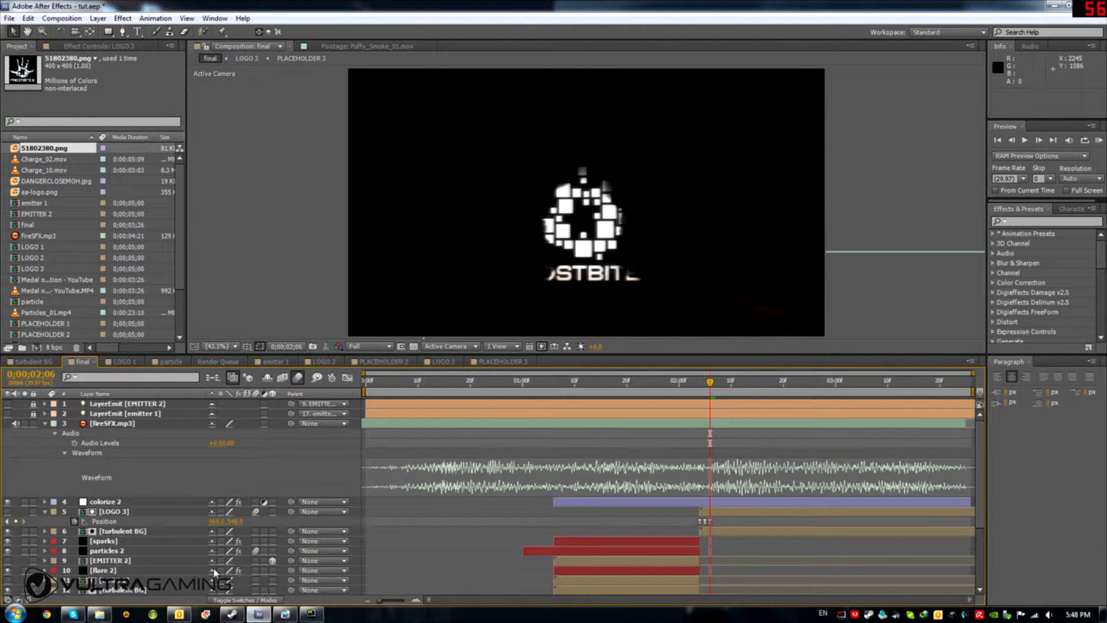
Duplicate the LOGO 3 composition in the project and rename the copy EMITTER 3
{"action": "left_click", "coordinate": [110, 511]}
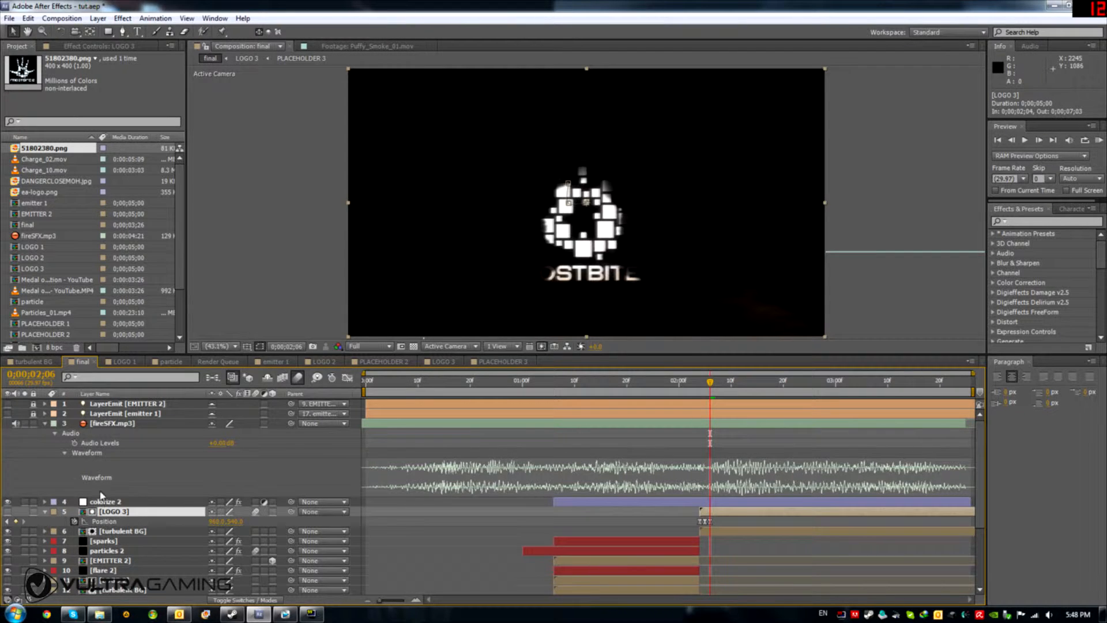
{"action": "left_click", "coordinate": [50, 314]}
{"action": "left_click", "coordinate": [35, 271]}
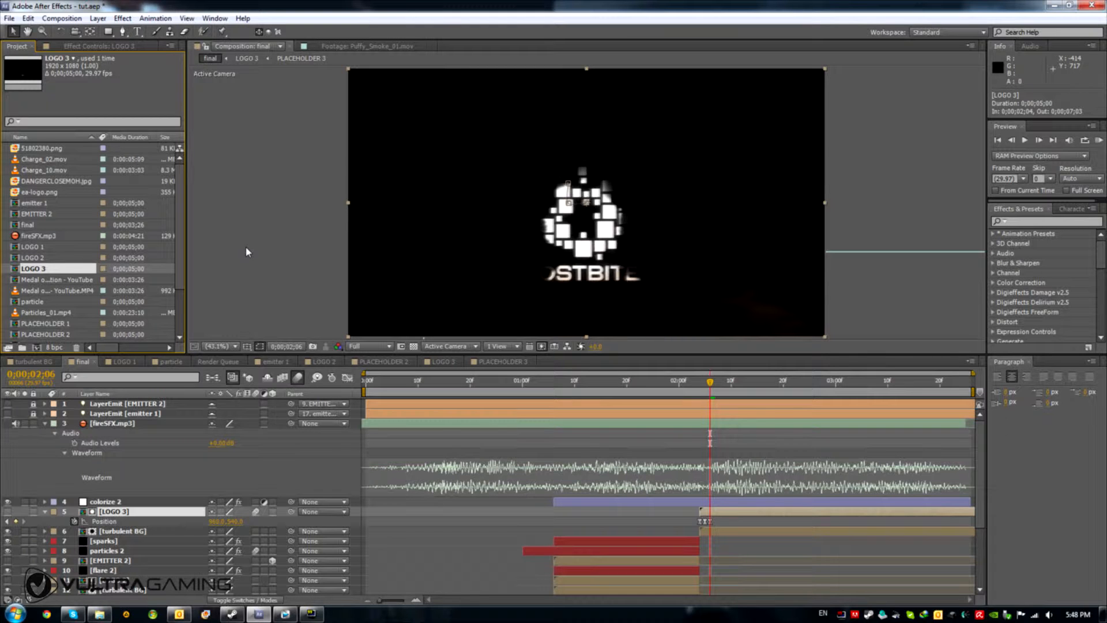
{"action": "key", "text": "ctrl+d"}
{"action": "right_click", "coordinate": [26, 202]}
{"action": "left_click", "coordinate": [57, 323]}
{"action": "type", "text": "EMITTER 3"}
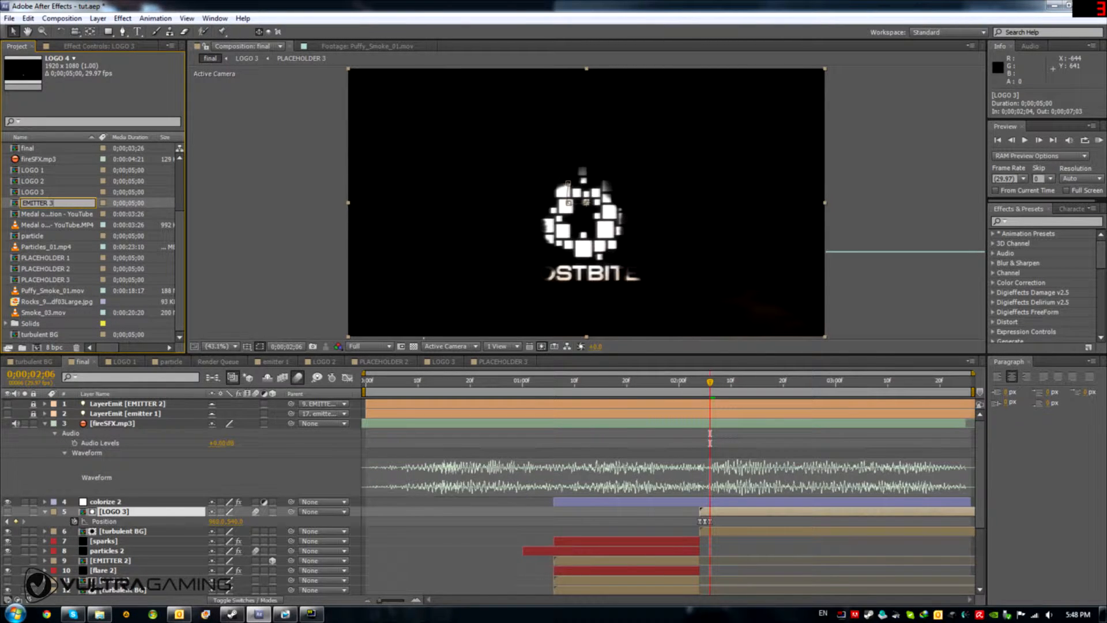
{"action": "key", "text": "Return"}
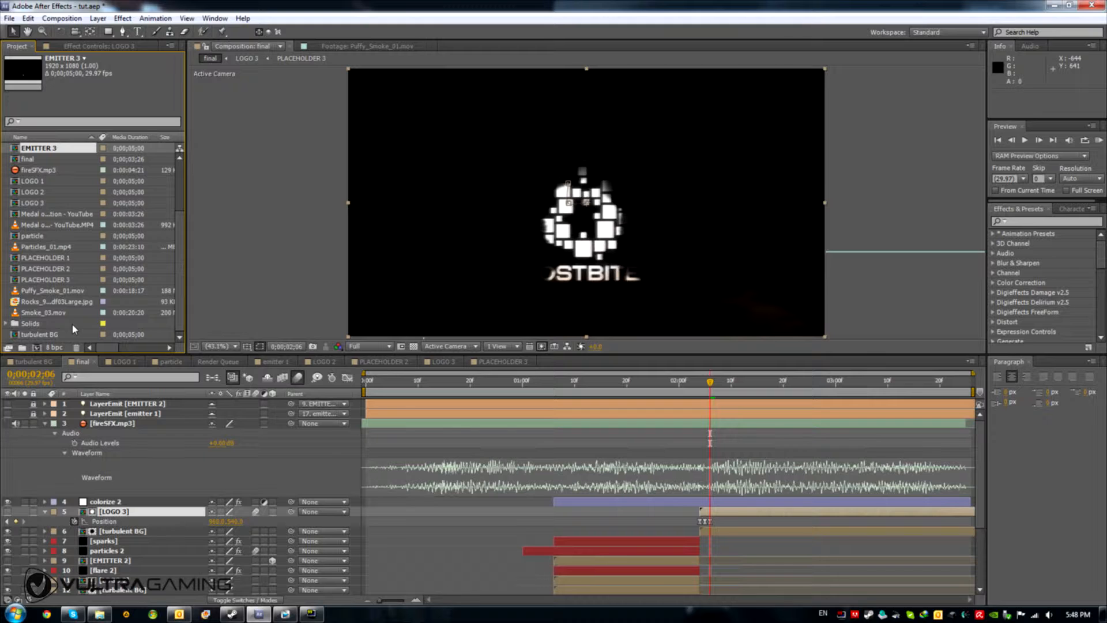
Add EMITTER 3 to the final composition above LOGO 3 as a hidden 3D layer
{"action": "left_click_drag", "start_coordinate": [32, 151], "coordinate": [58, 507]}
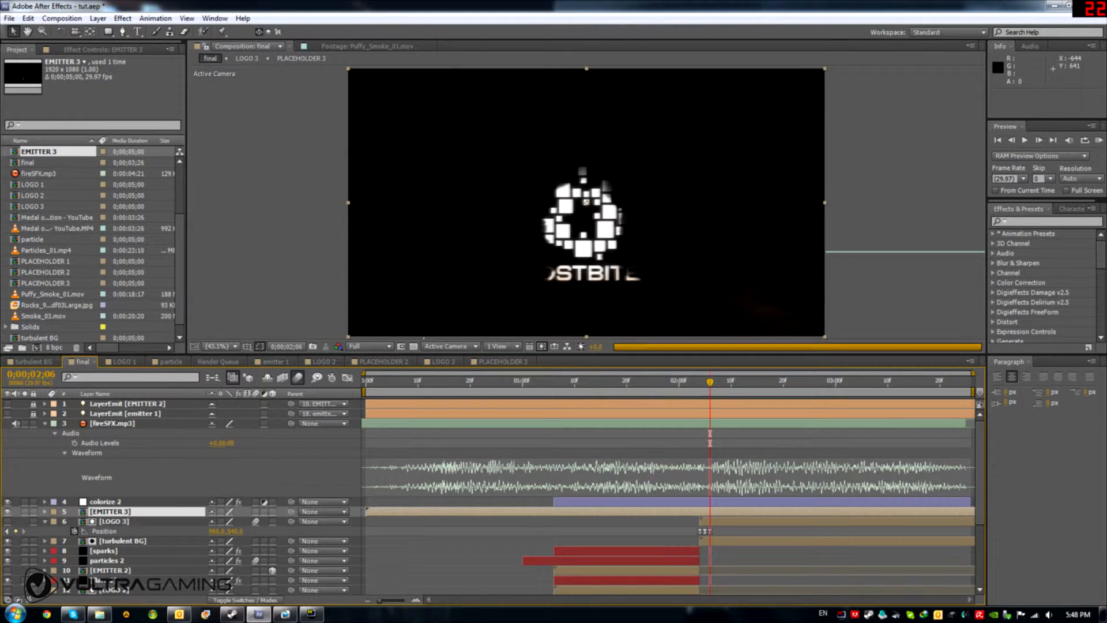
{"action": "left_click", "coordinate": [7, 512]}
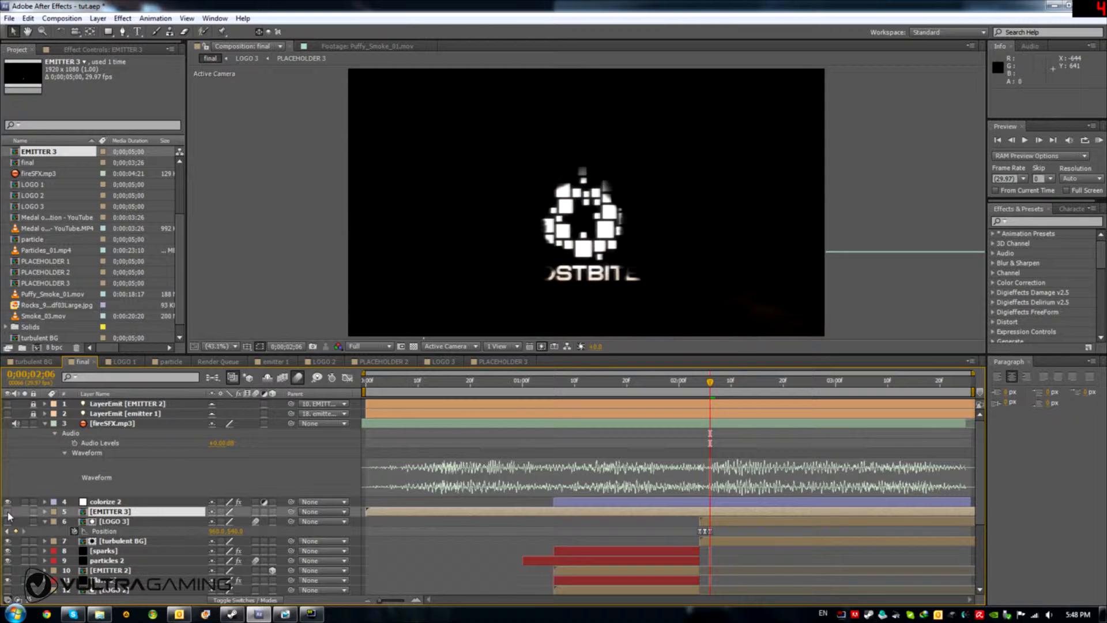
{"action": "left_click", "coordinate": [272, 511]}
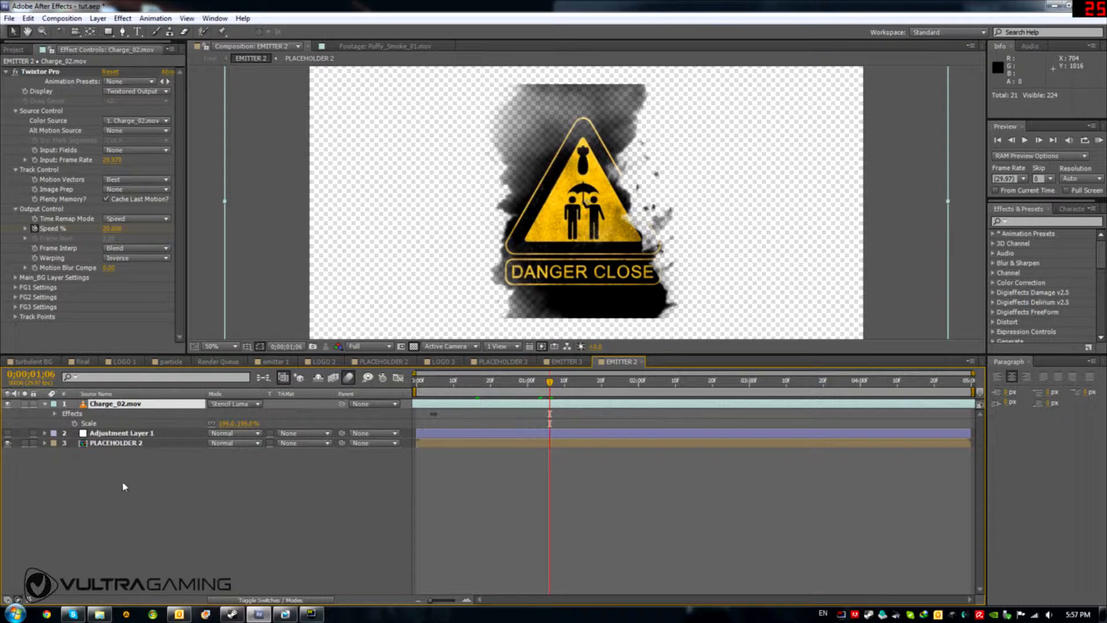
Duplicate the particles 2 layer in the final composition and place the copy directly above LOGO 3
{"action": "left_click", "coordinate": [81, 362]}
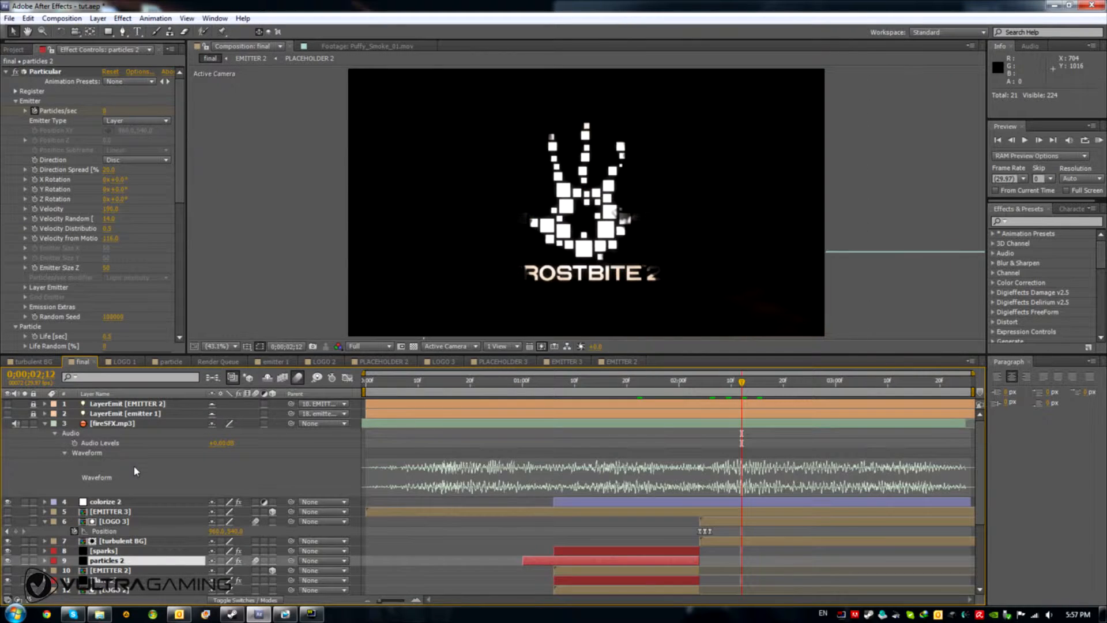
{"action": "left_click", "coordinate": [126, 560]}
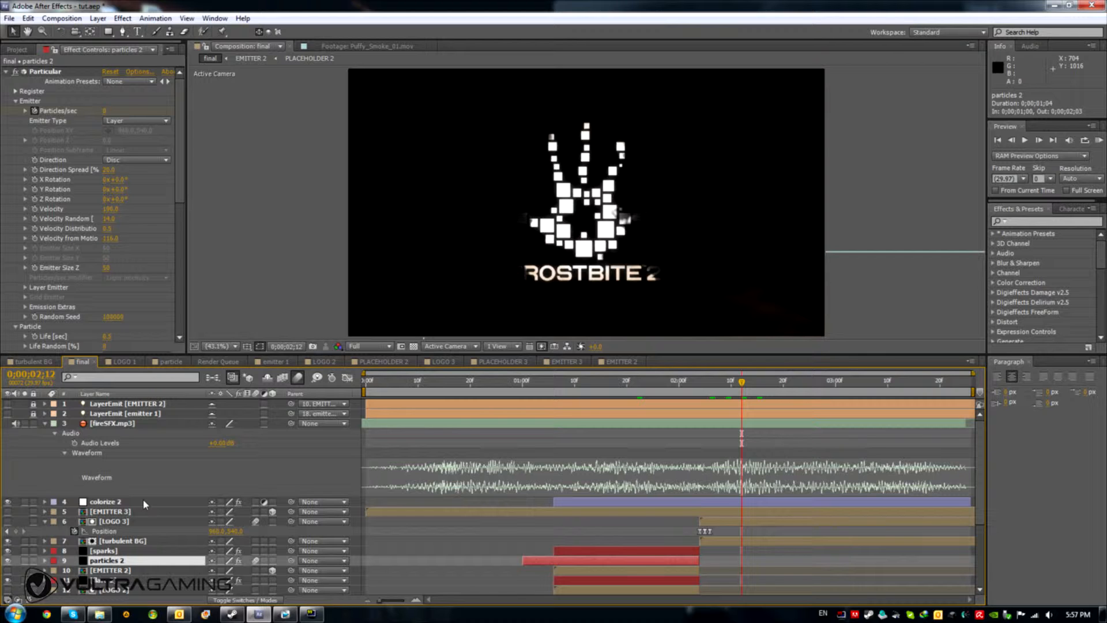
{"action": "key", "text": "ctrl+d"}
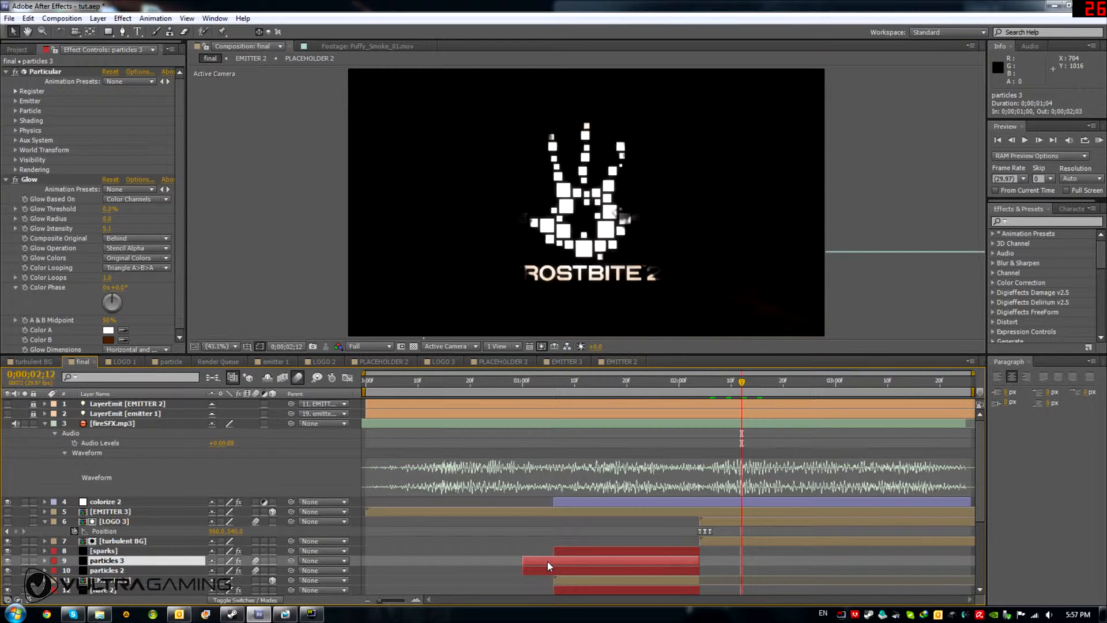
{"action": "left_click_drag", "start_coordinate": [114, 562], "coordinate": [111, 525]}
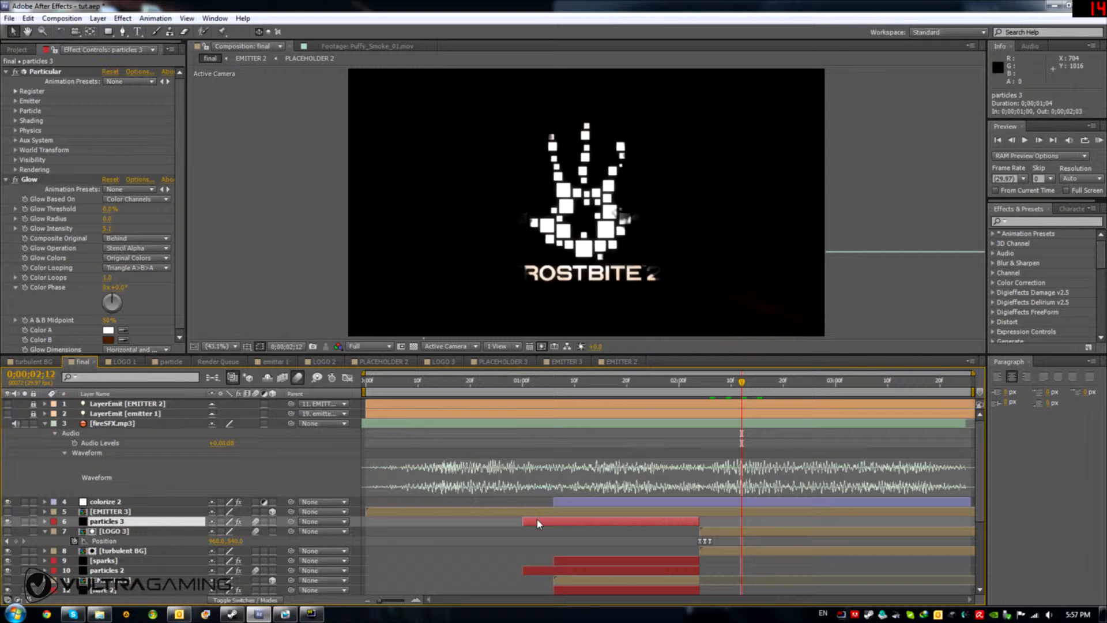
Shift the particles 3 layer to start at 0;00;02;04 and extend its end to 0;00;03;25
{"action": "left_click_drag", "start_coordinate": [537, 519], "coordinate": [714, 523]}
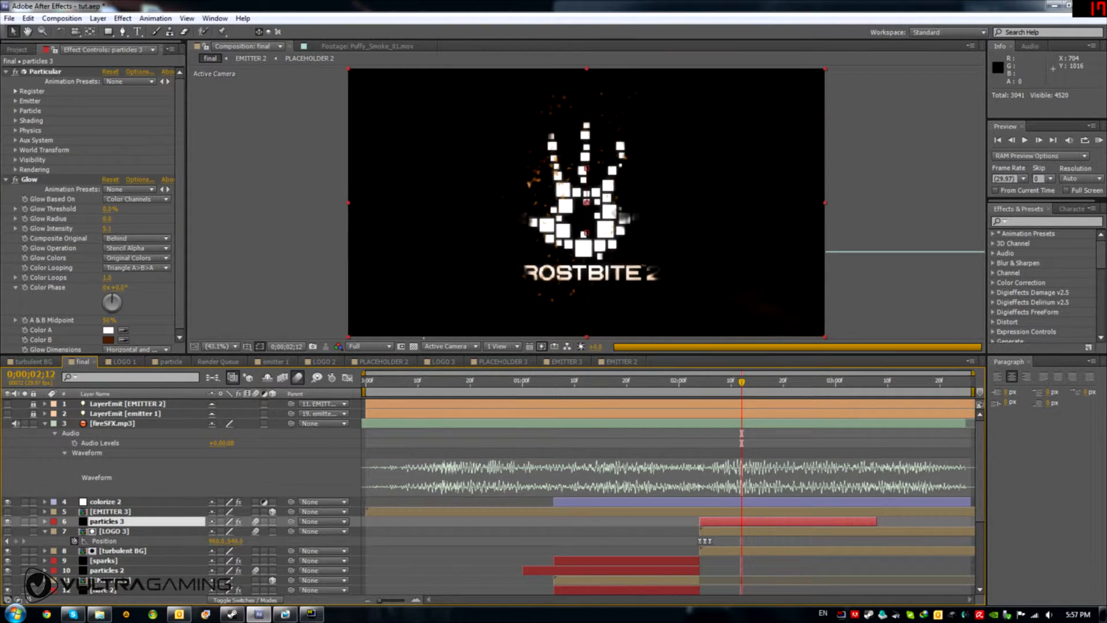
{"action": "left_click_drag", "start_coordinate": [876, 521], "coordinate": [966, 522]}
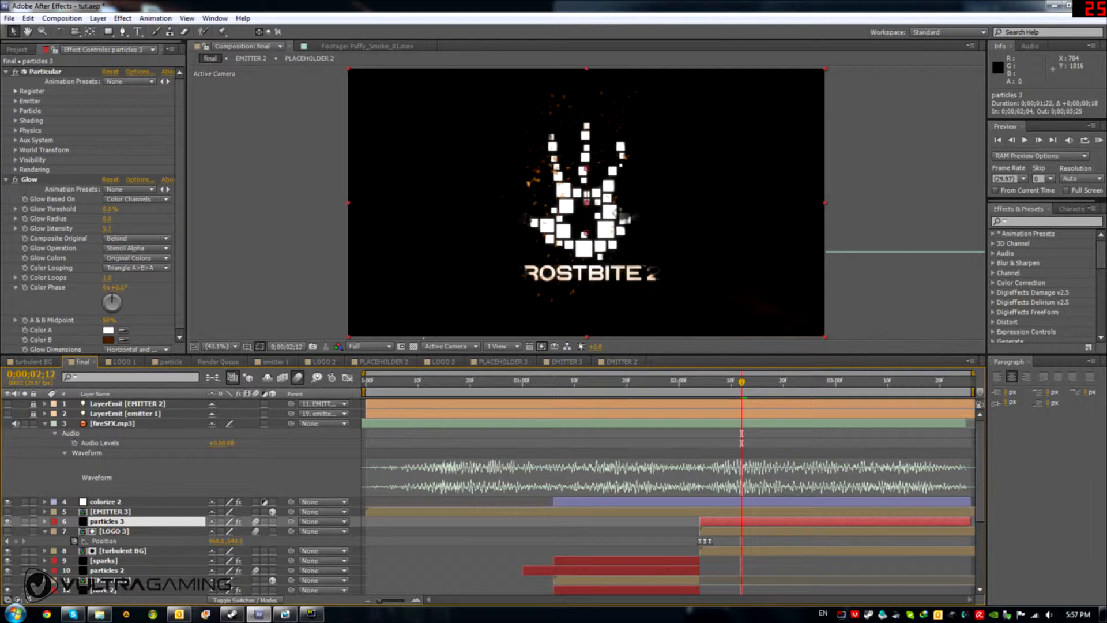
{"action": "left_click_drag", "start_coordinate": [743, 382], "coordinate": [806, 386]}
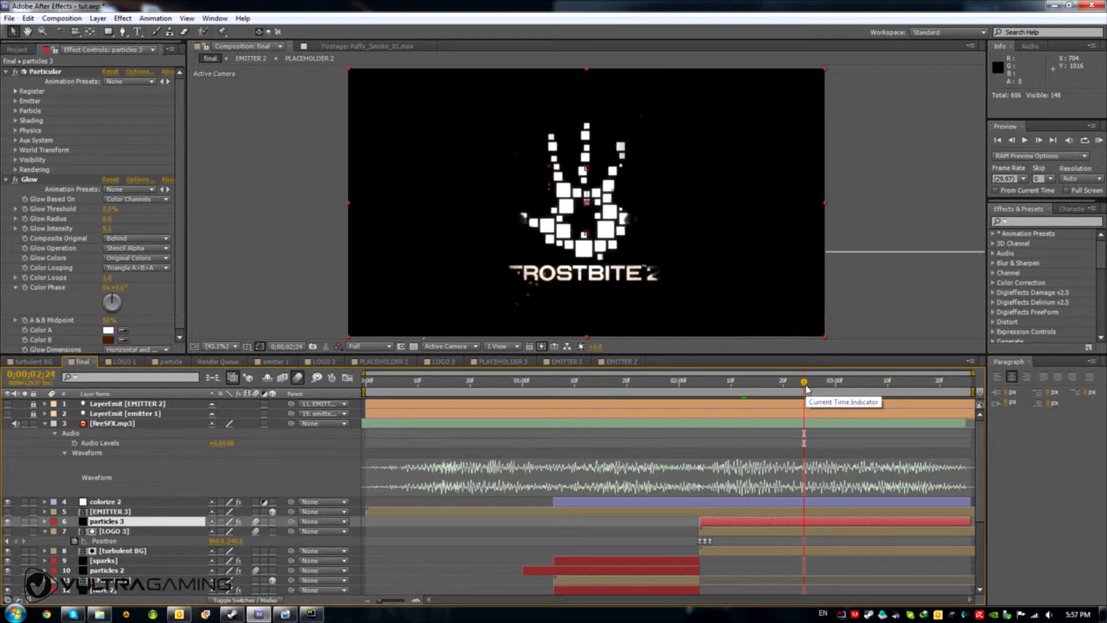
Set the Particular layer emitter of the particles 3 layer to EMITTER 3
{"action": "left_click", "coordinate": [112, 521]}
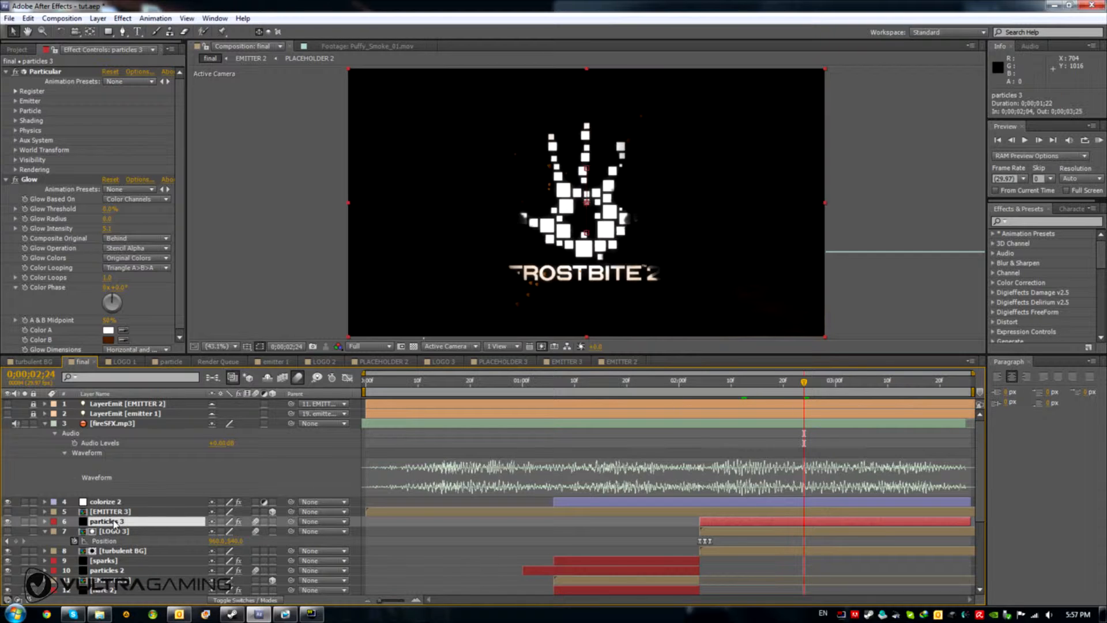
{"action": "left_click", "coordinate": [7, 179]}
{"action": "left_click", "coordinate": [16, 100]}
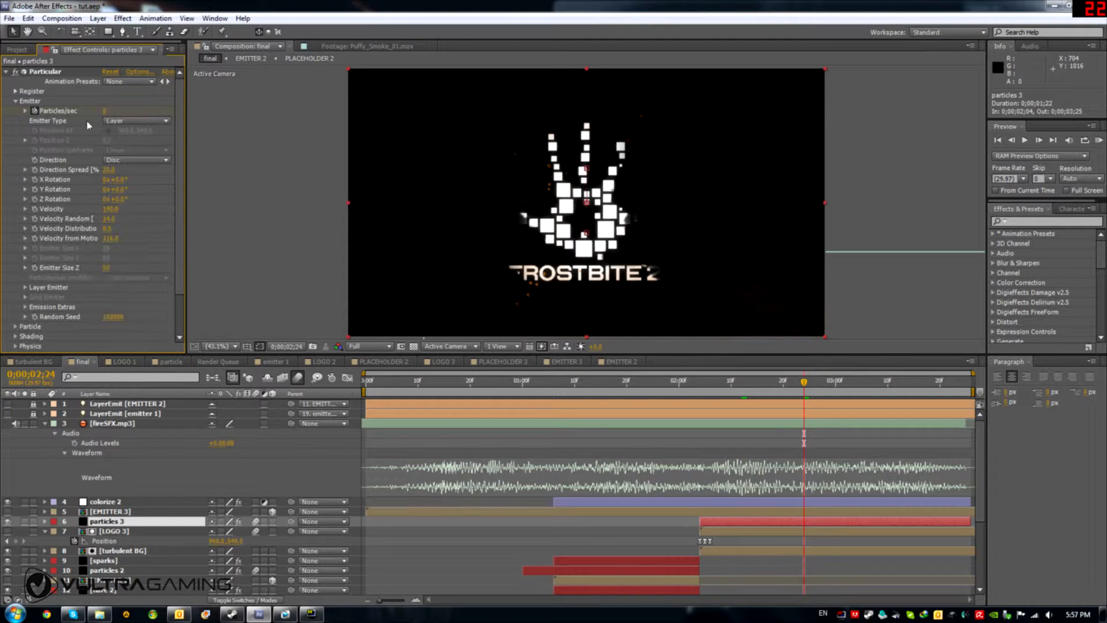
{"action": "left_click", "coordinate": [24, 269]}
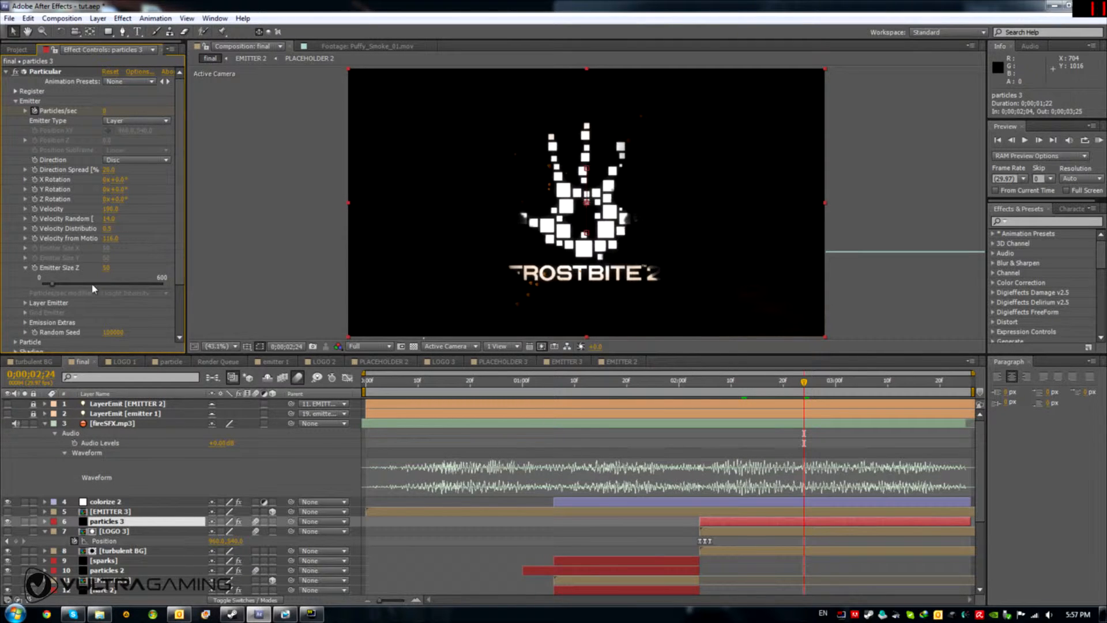
{"action": "left_click", "coordinate": [25, 268]}
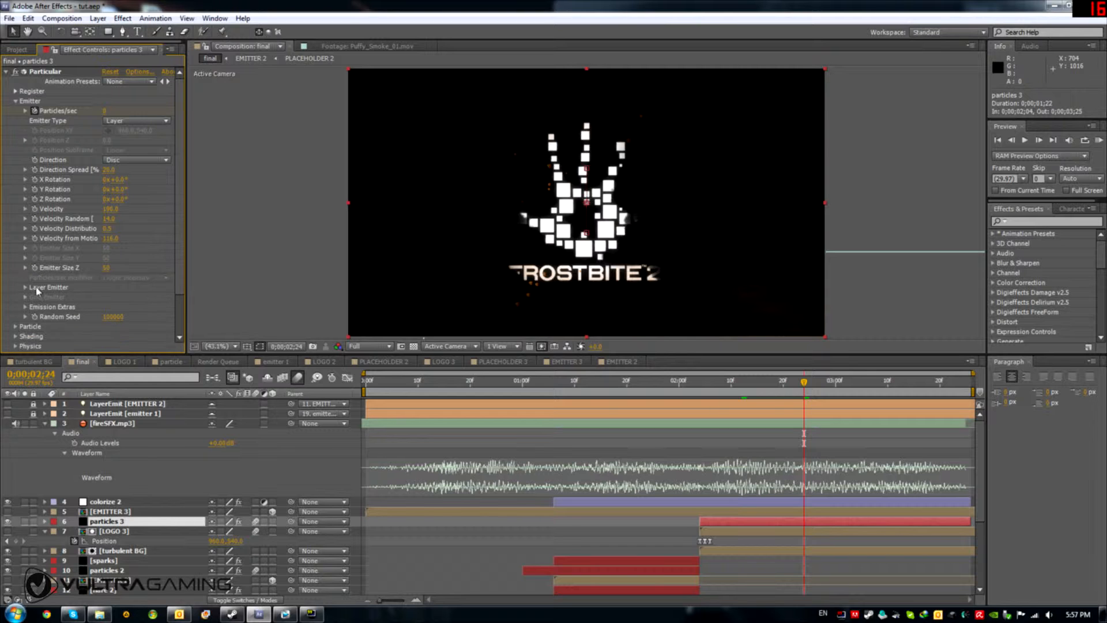
{"action": "left_click", "coordinate": [26, 288]}
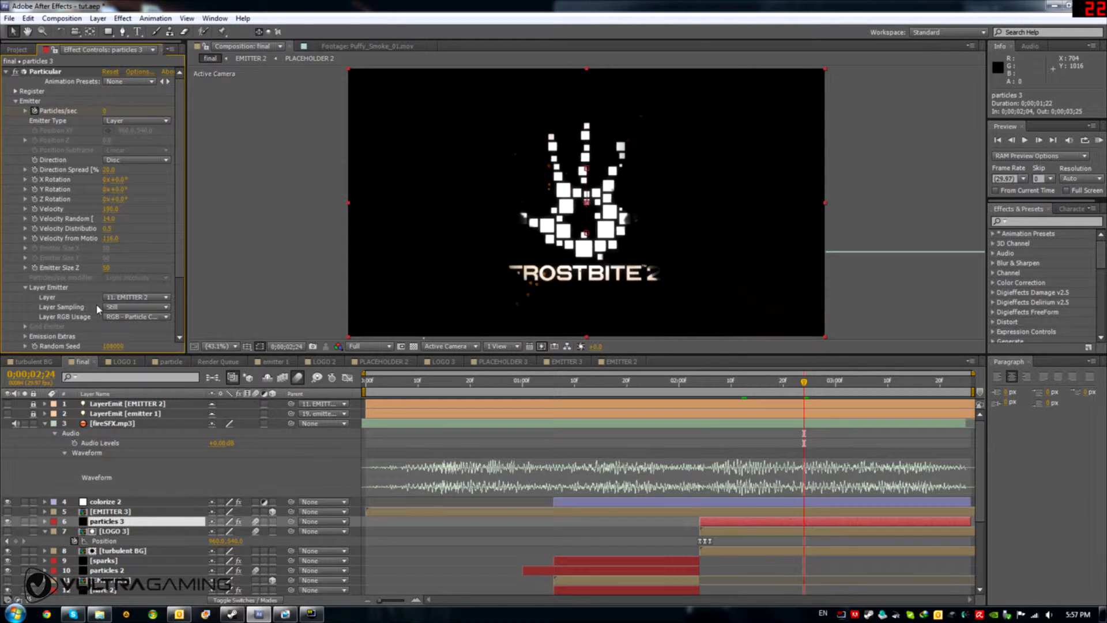
{"action": "left_click", "coordinate": [139, 297]}
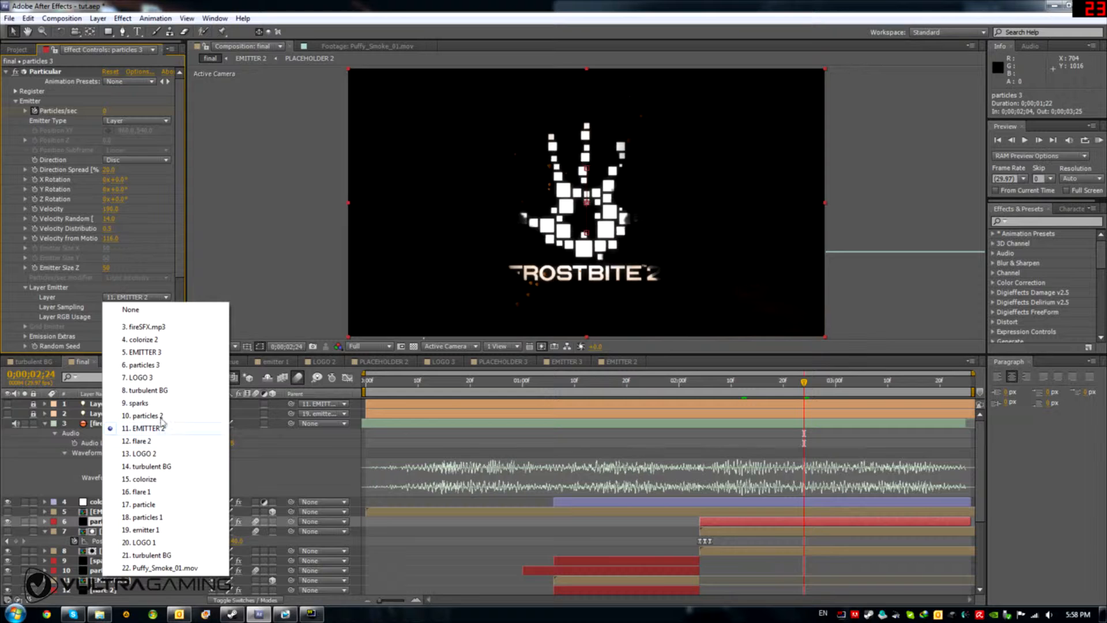
{"action": "left_click", "coordinate": [145, 353]}
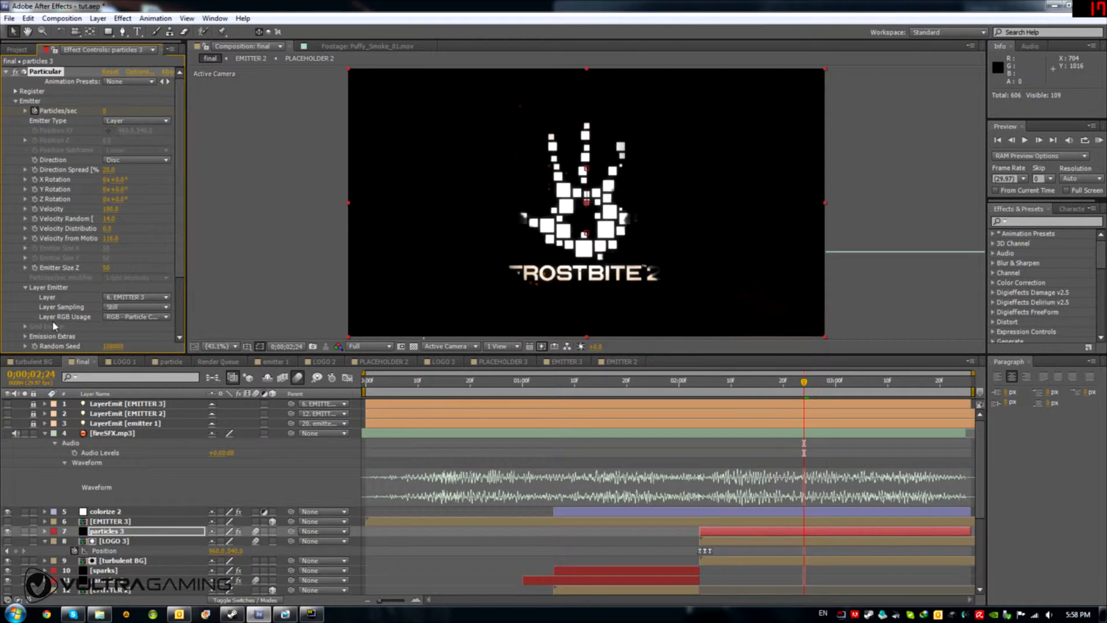
{"action": "left_click", "coordinate": [26, 287]}
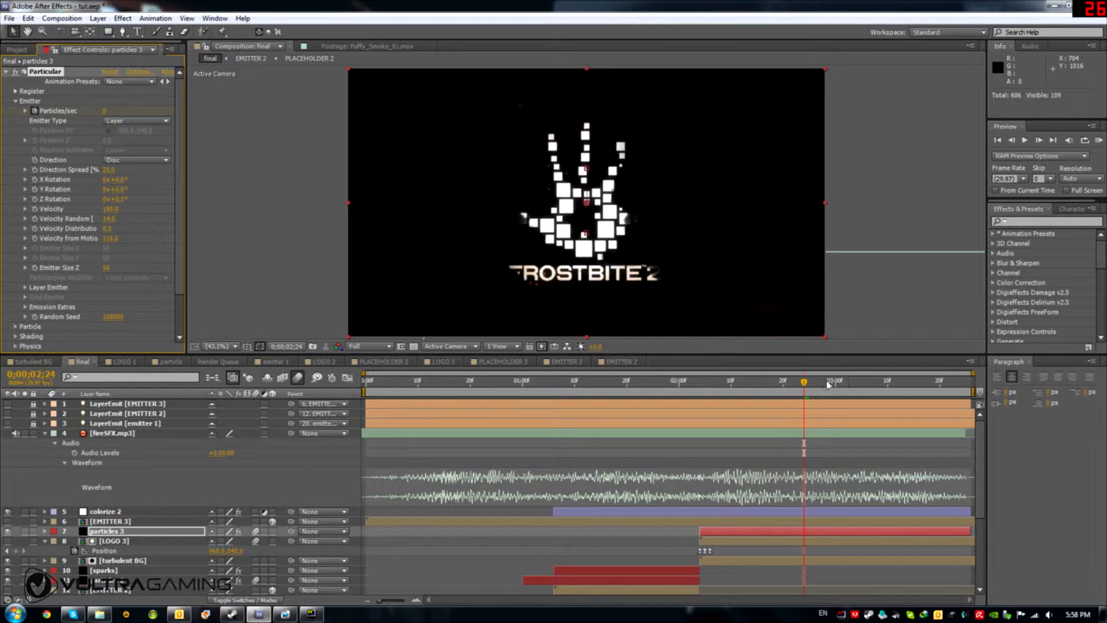
At 0;00;02;06, set Particles/sec of the particles 3 layer's emitter to 500
{"action": "left_click_drag", "start_coordinate": [801, 385], "coordinate": [712, 388]}
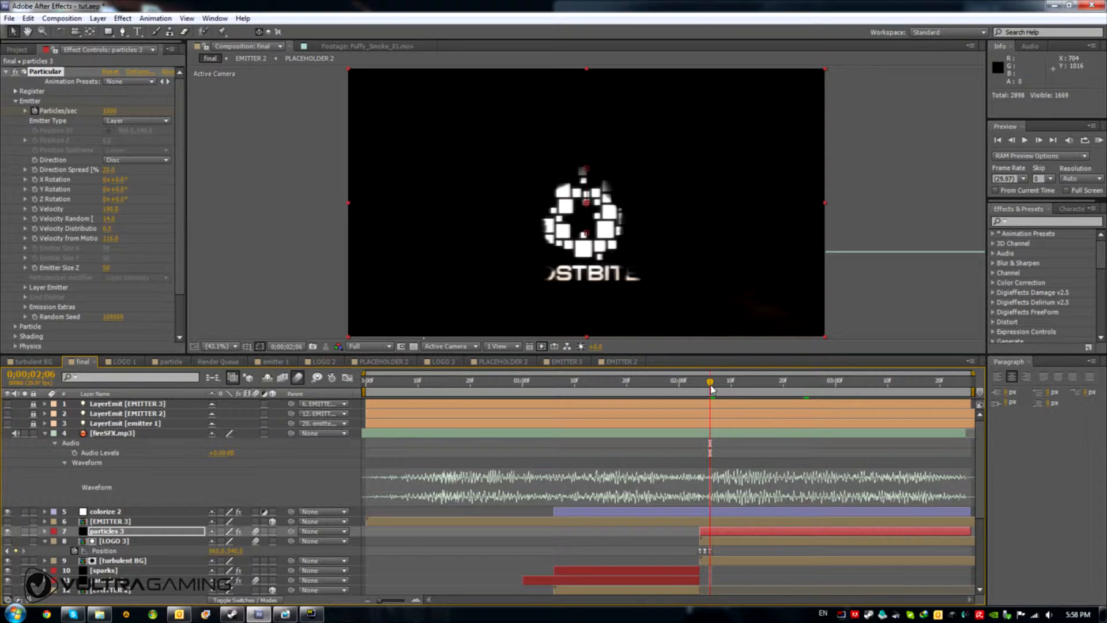
{"action": "left_click", "coordinate": [110, 111]}
{"action": "type", "text": "500"}
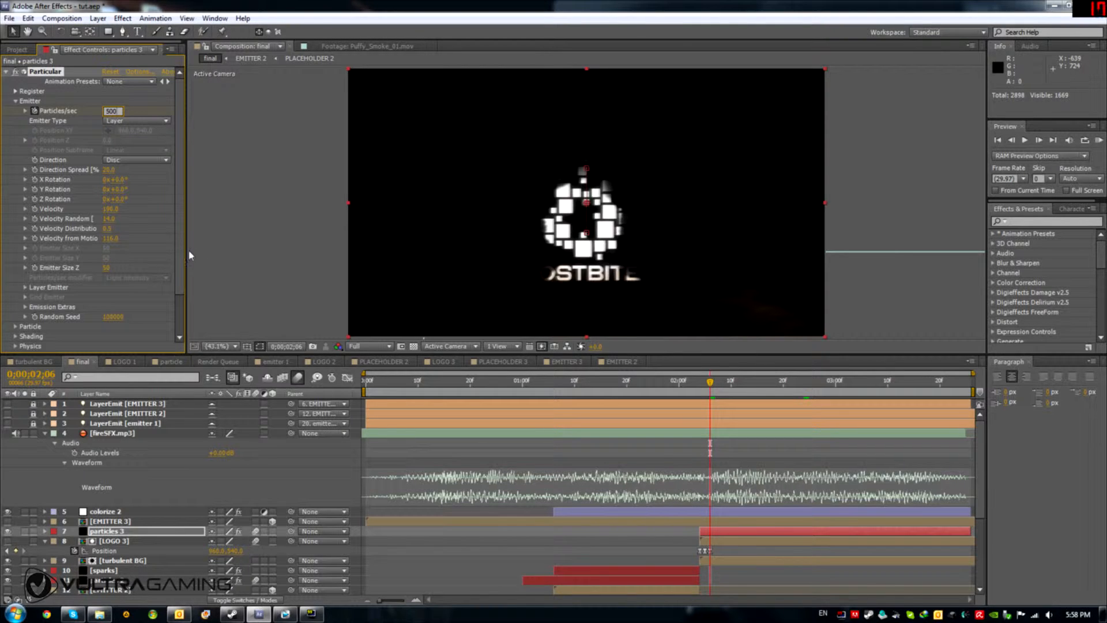
Reveal the keyframed properties of particles 3 and remove all keyframes from Wind X, Wind Y and Wind Z
{"action": "scroll", "coordinate": [173, 254], "scroll_direction": "down", "scroll_amount": 2}
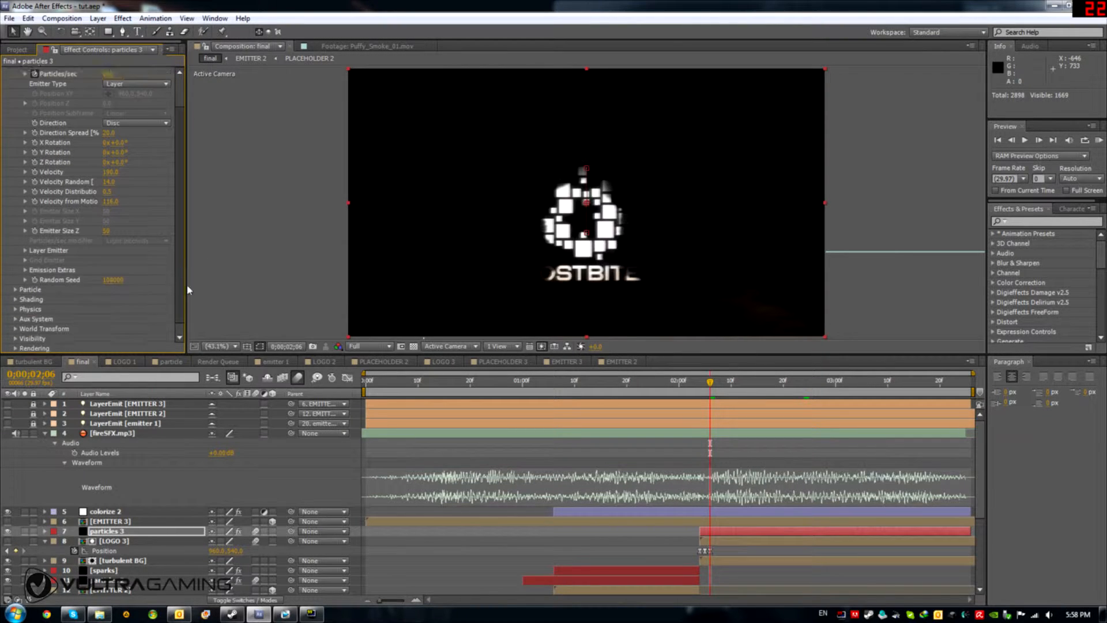
{"action": "left_click", "coordinate": [18, 299]}
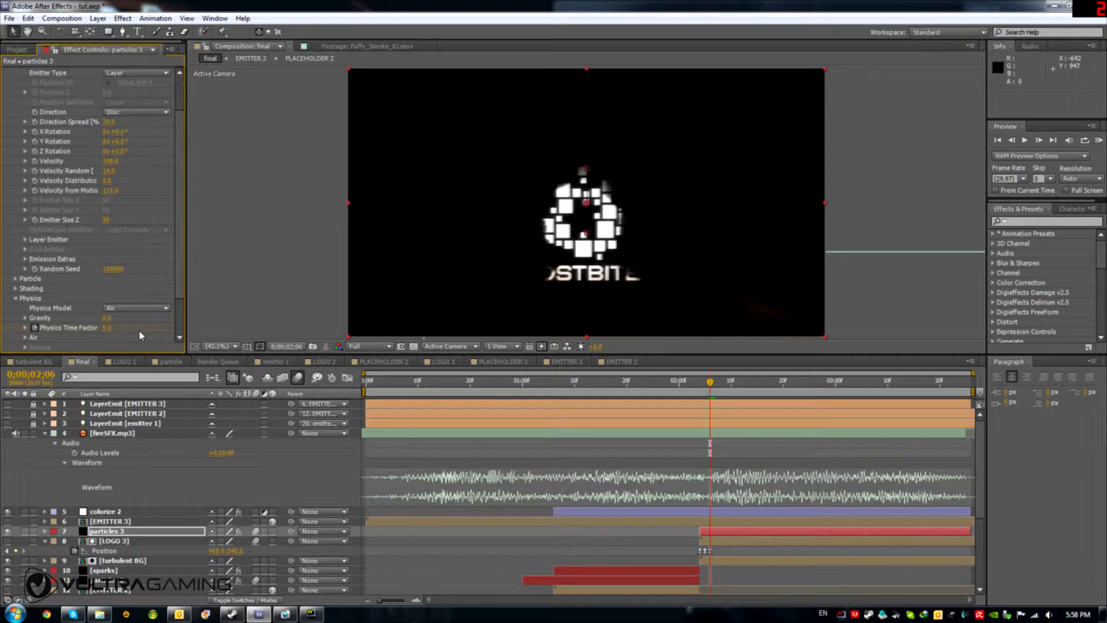
{"action": "left_click", "coordinate": [105, 532]}
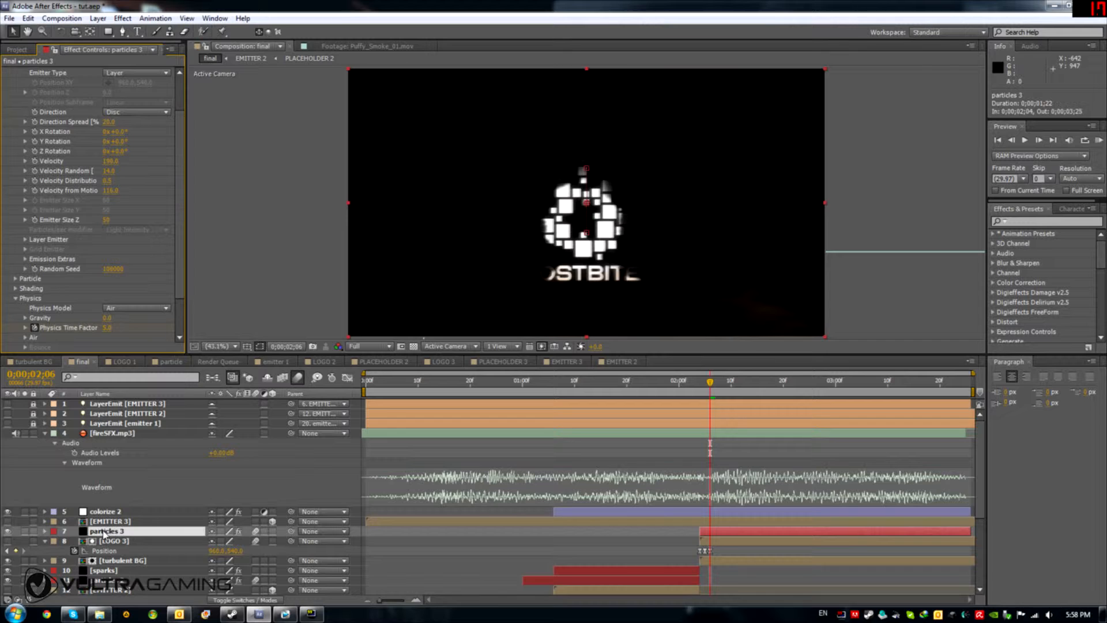
{"action": "key", "text": "u"}
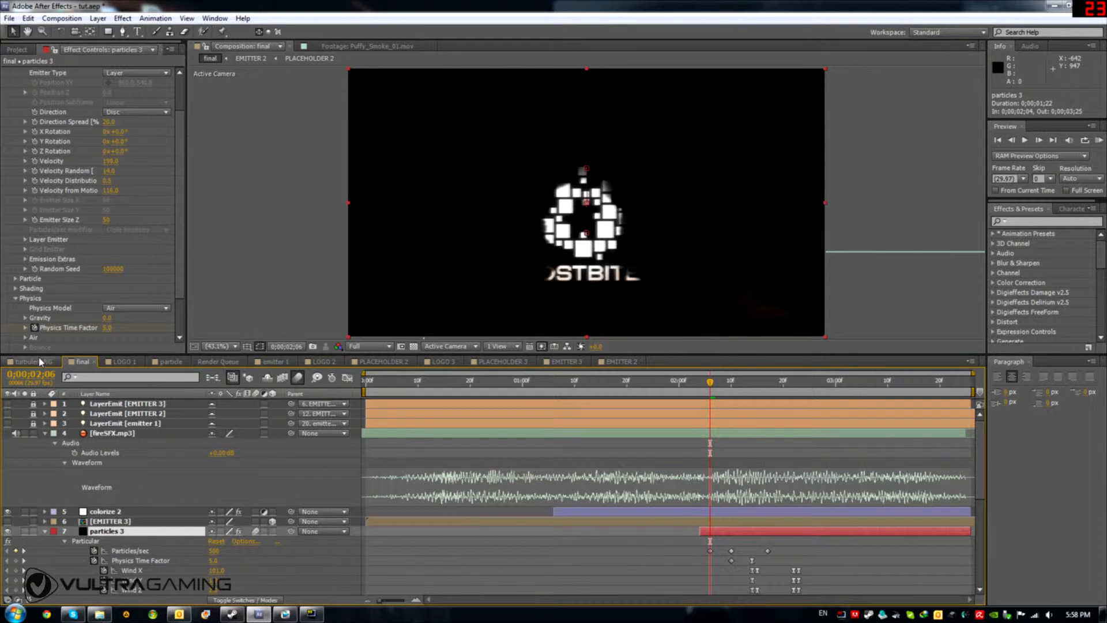
{"action": "scroll", "coordinate": [51, 571], "scroll_direction": "down", "scroll_amount": 3}
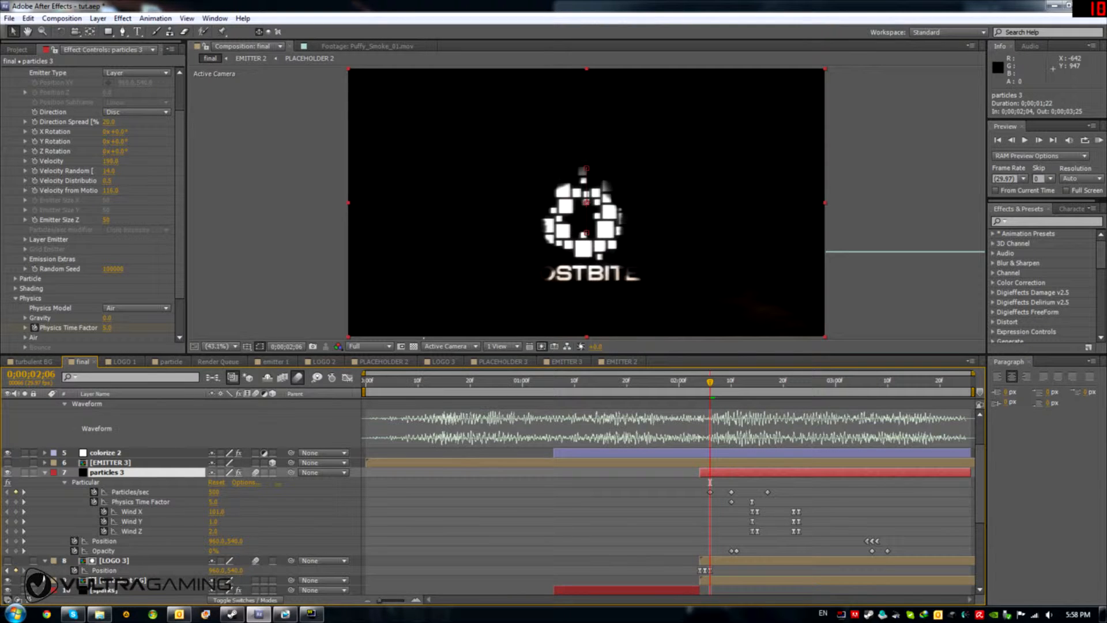
{"action": "left_click", "coordinate": [104, 511]}
{"action": "left_click", "coordinate": [104, 522]}
{"action": "left_click", "coordinate": [104, 531]}
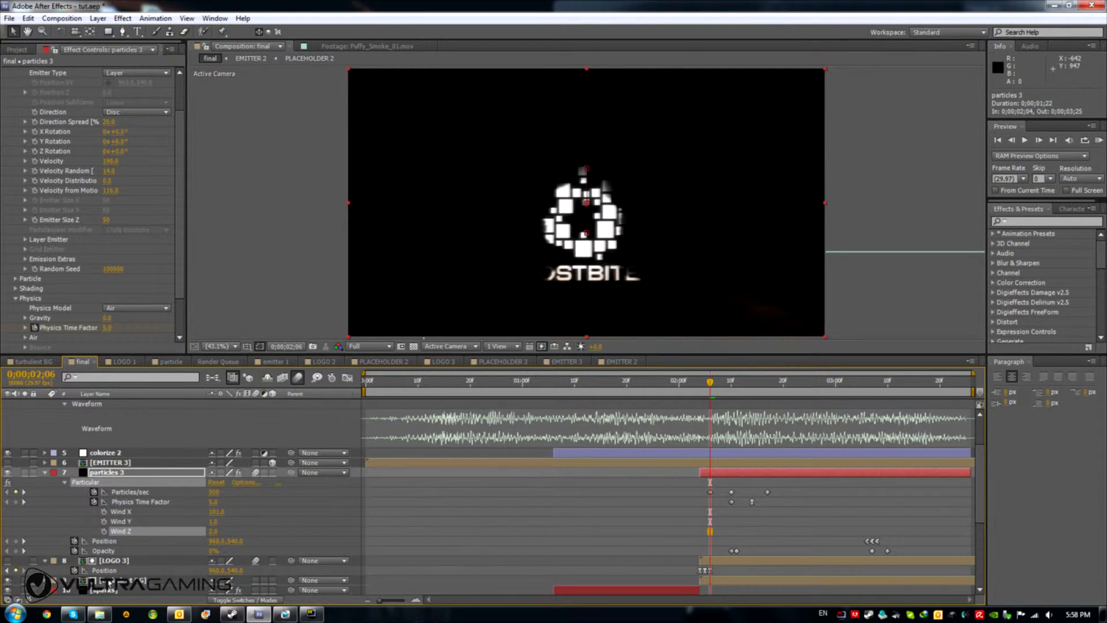
Remove the Position and Opacity animation from particles 3 and set its opacity to 100%
{"action": "left_click", "coordinate": [74, 541]}
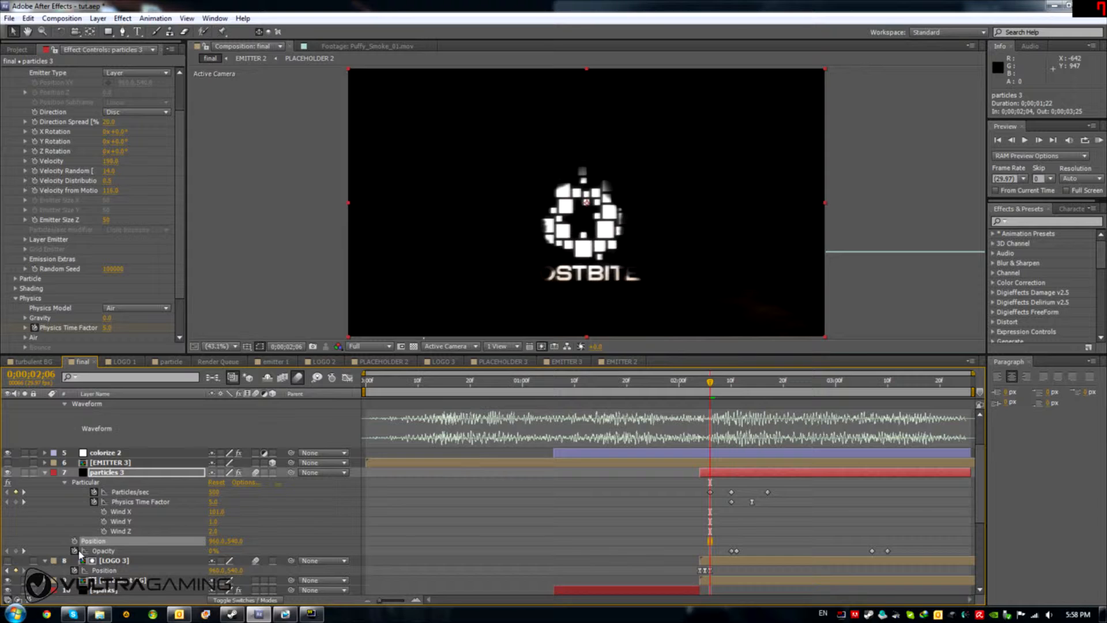
{"action": "left_click", "coordinate": [74, 551]}
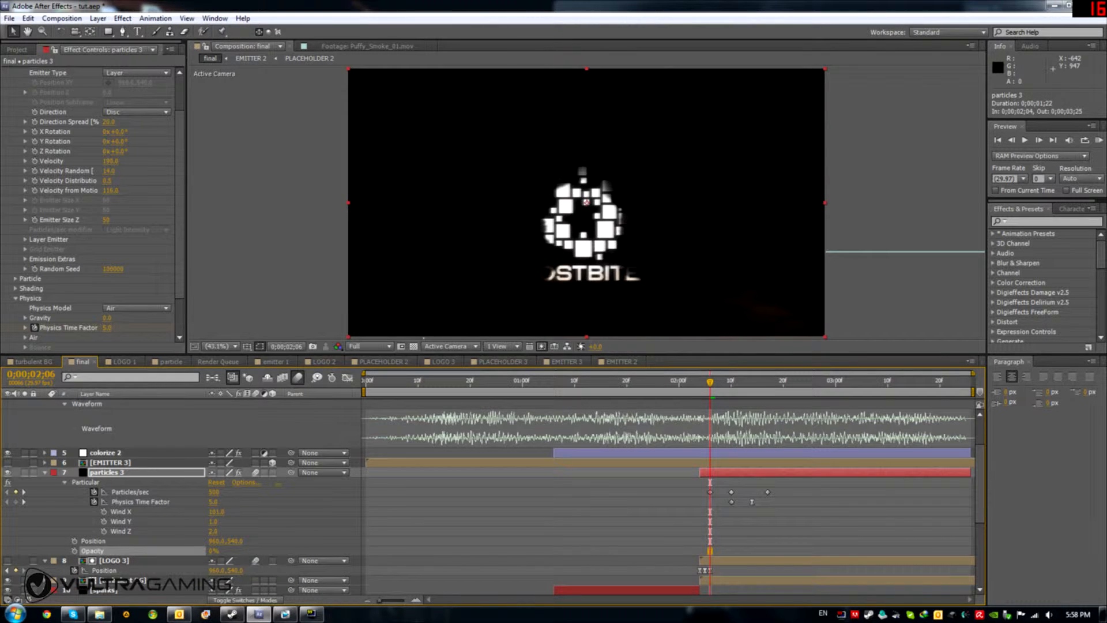
{"action": "left_click_drag", "start_coordinate": [214, 550], "coordinate": [380, 547]}
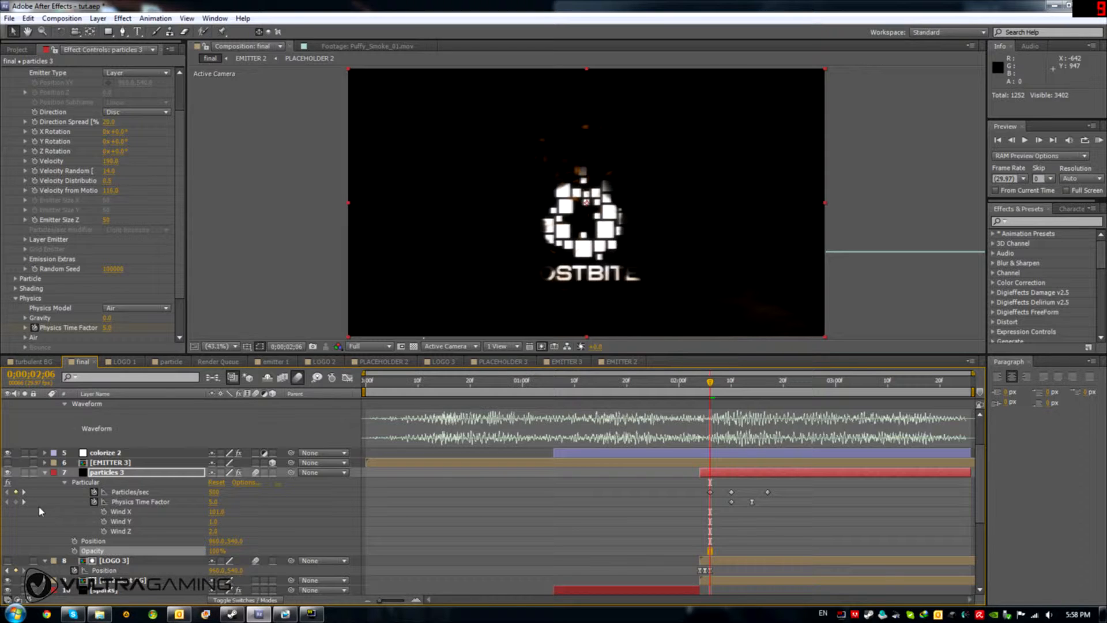
Keyframe Physics Time Factor at 0;00;02;06 and delete the Particles/sec and Physics Time Factor keyframes that follow it
{"action": "left_click", "coordinate": [15, 502]}
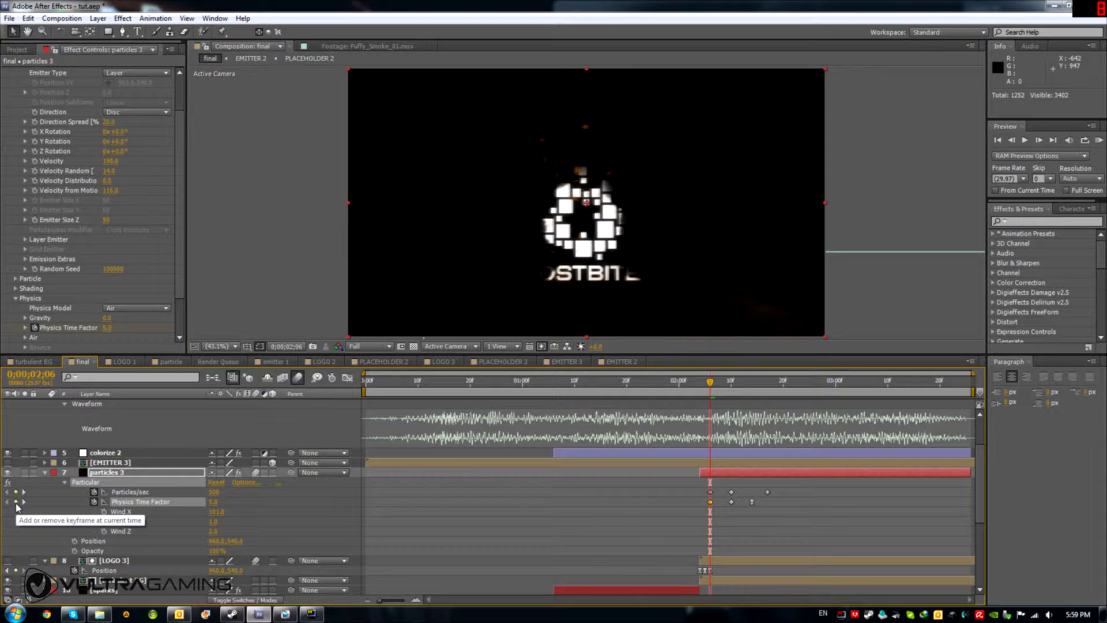
{"action": "left_click_drag", "start_coordinate": [787, 515], "coordinate": [715, 492]}
{"action": "key", "text": "Delete"}
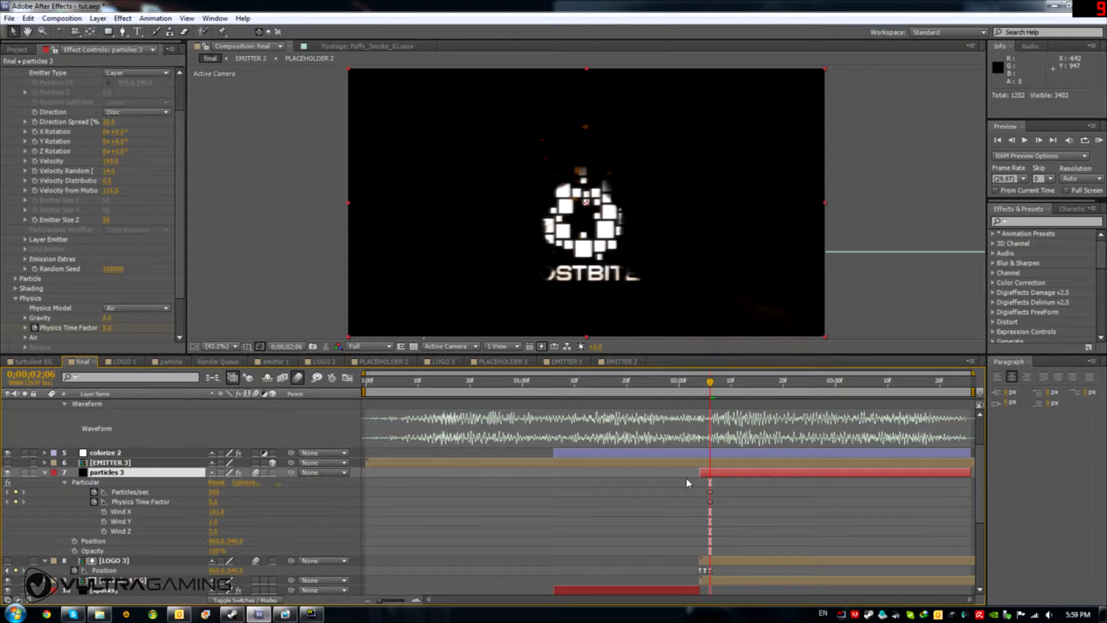
One frame further, at 0;00;02;07, keyframe Particles/sec at 0 and Physics Time Factor at 1 on particles 3
{"action": "key", "text": "Page_Down"}
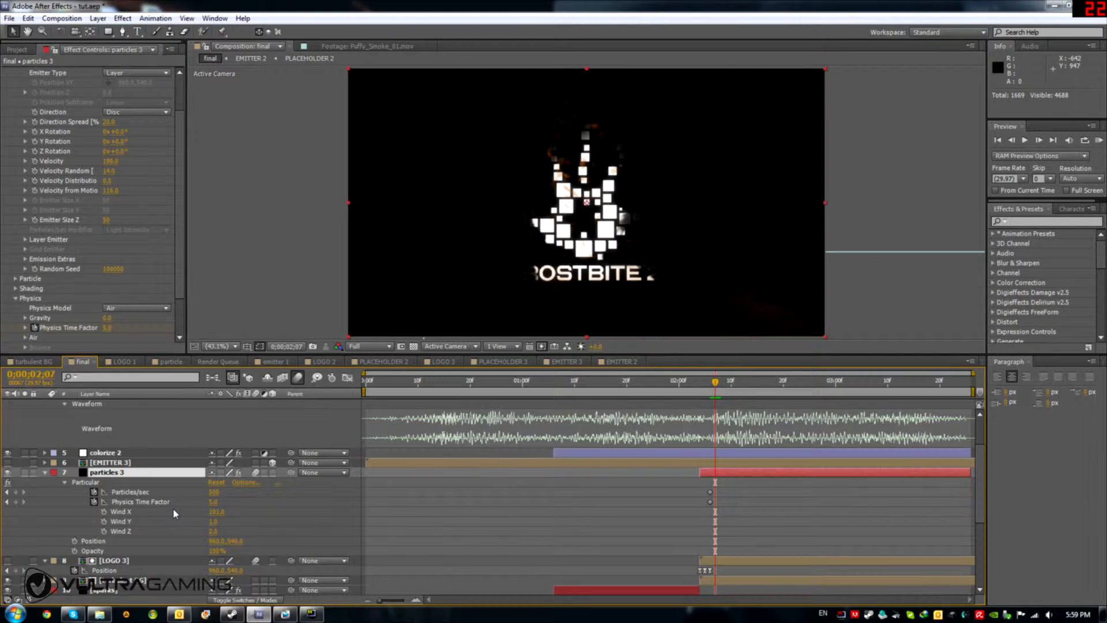
{"action": "left_click_drag", "start_coordinate": [214, 491], "coordinate": [65, 494]}
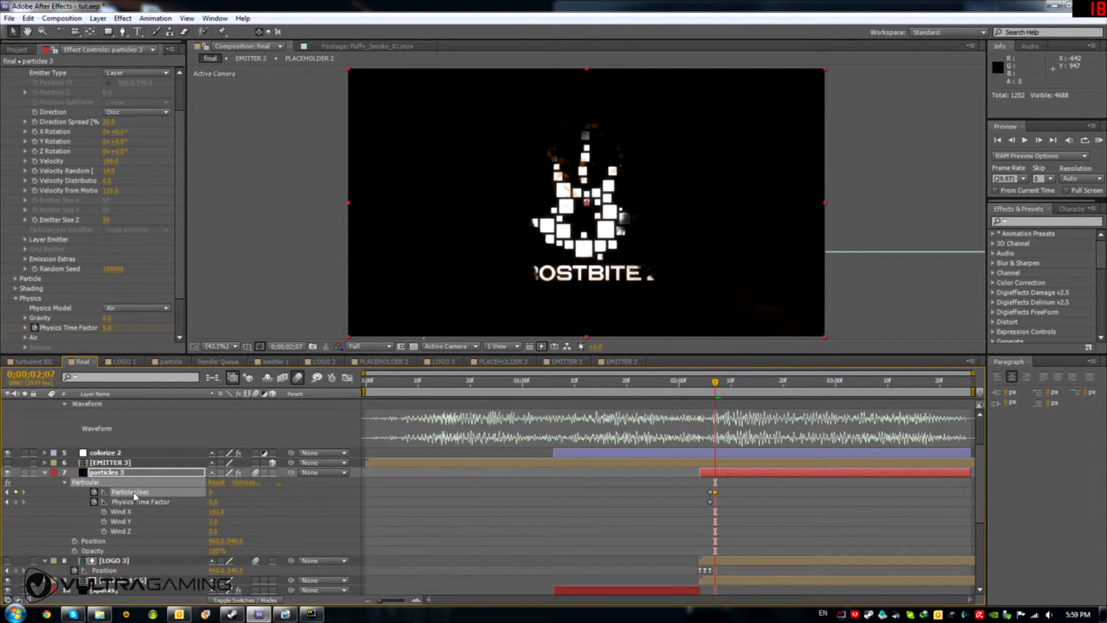
{"action": "left_click", "coordinate": [213, 502]}
{"action": "type", "text": "1"}
{"action": "left_click", "coordinate": [294, 523]}
Set Wind X to 7 and Wind Z to -53 for the particles 3 layer
{"action": "left_click", "coordinate": [216, 511]}
{"action": "type", "text": "7"}
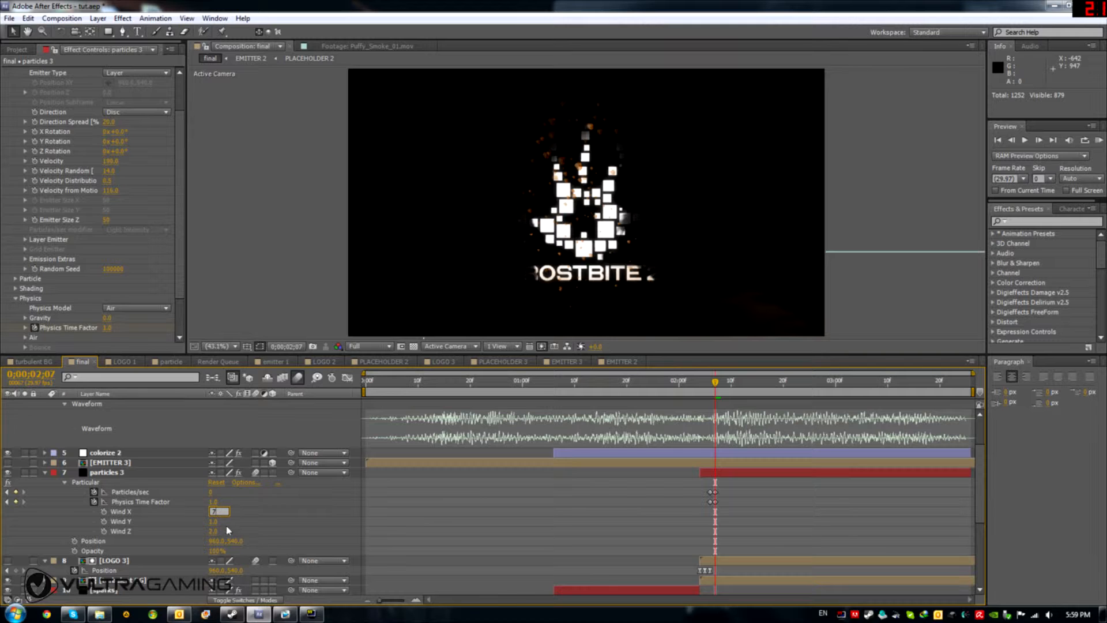
{"action": "key", "text": "Tab"}
{"action": "key", "text": "Tab"}
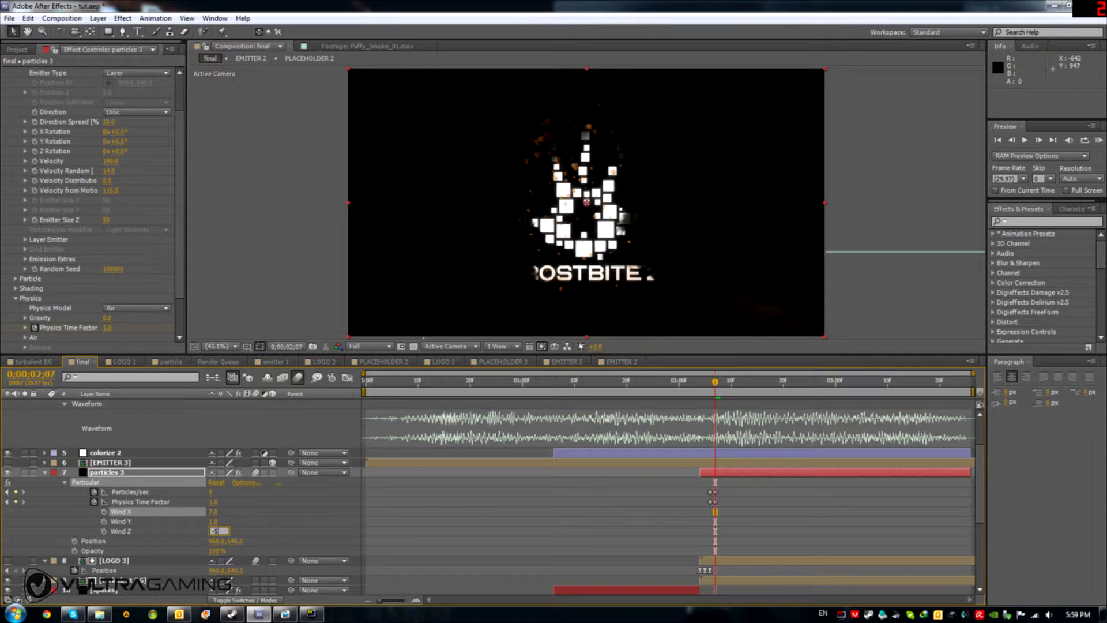
{"action": "type", "text": "-53"}
{"action": "key", "text": "Return"}
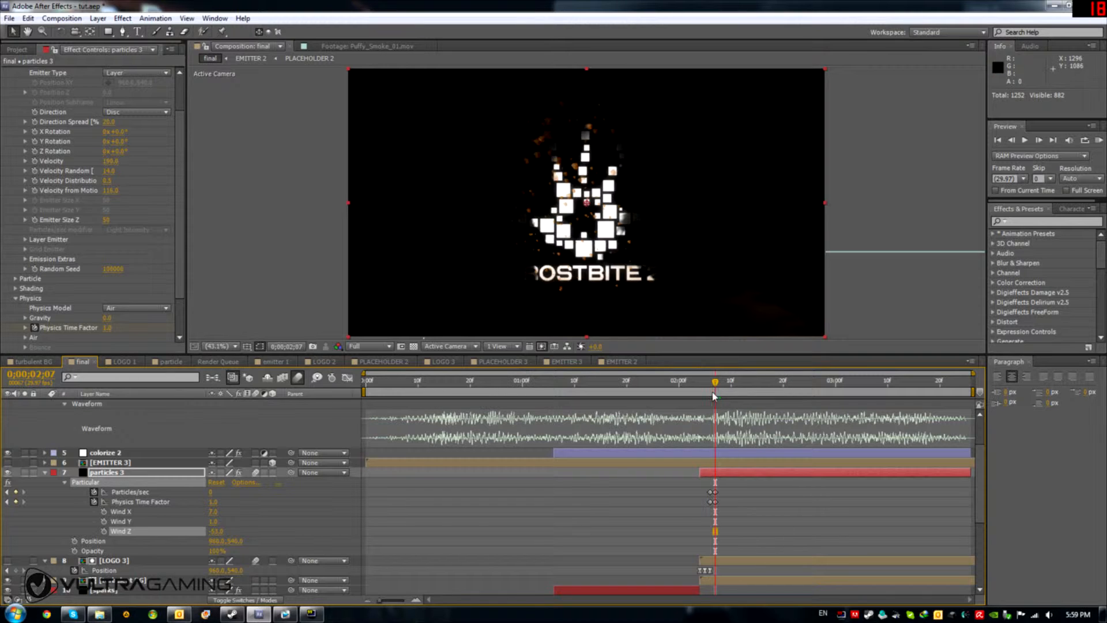
Add the Particles_01.mp4 footage to the final composition directly above colorize 2 and scale it to 150%
{"action": "left_click_drag", "start_coordinate": [715, 385], "coordinate": [742, 388]}
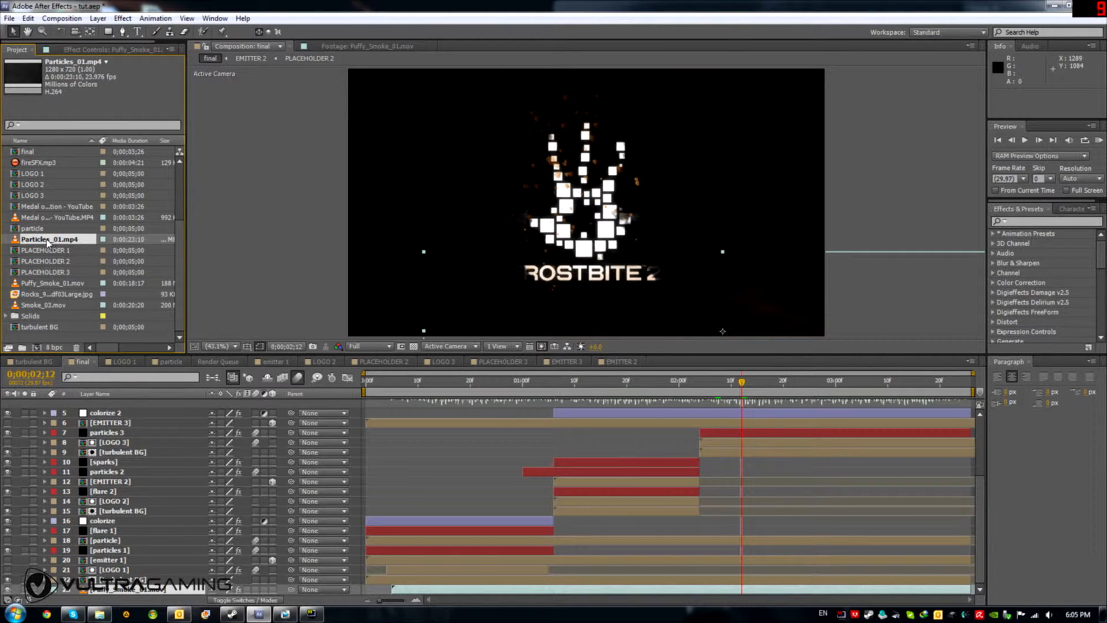
{"action": "left_click_drag", "start_coordinate": [47, 242], "coordinate": [148, 422]}
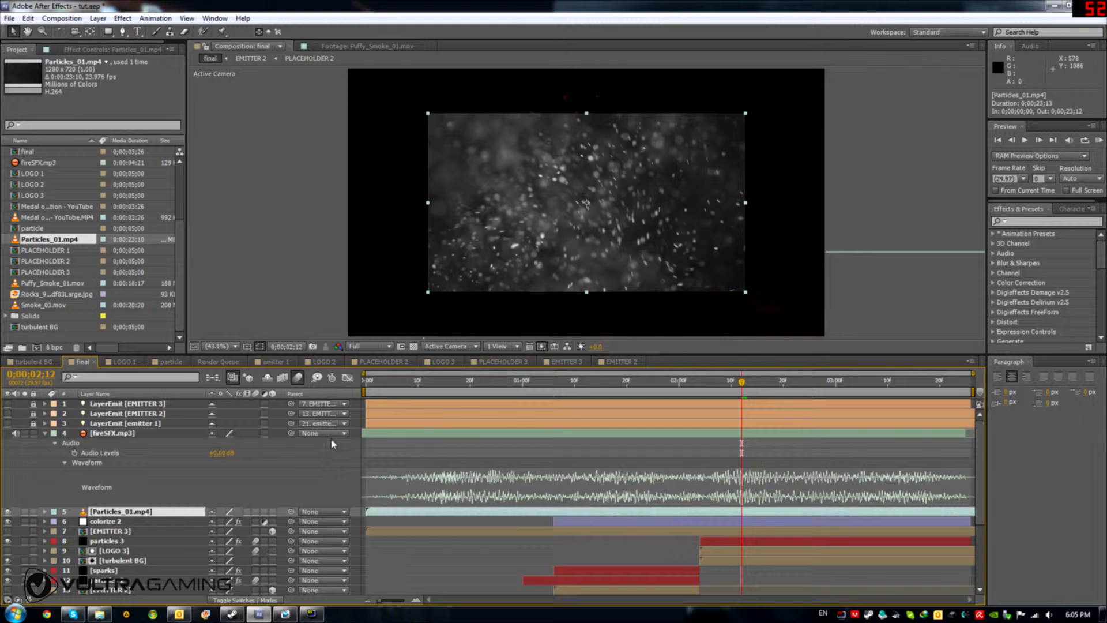
{"action": "key", "text": "s"}
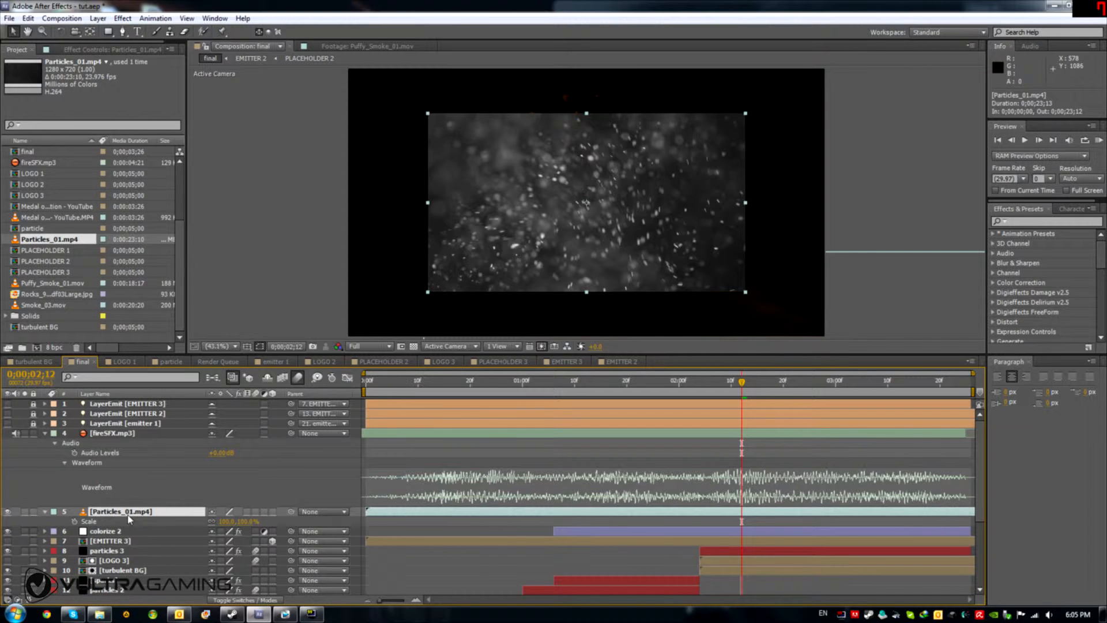
{"action": "left_click_drag", "start_coordinate": [226, 521], "coordinate": [245, 522]}
{"action": "left_click", "coordinate": [226, 521]}
{"action": "type", "text": "150"}
{"action": "key", "text": "Return"}
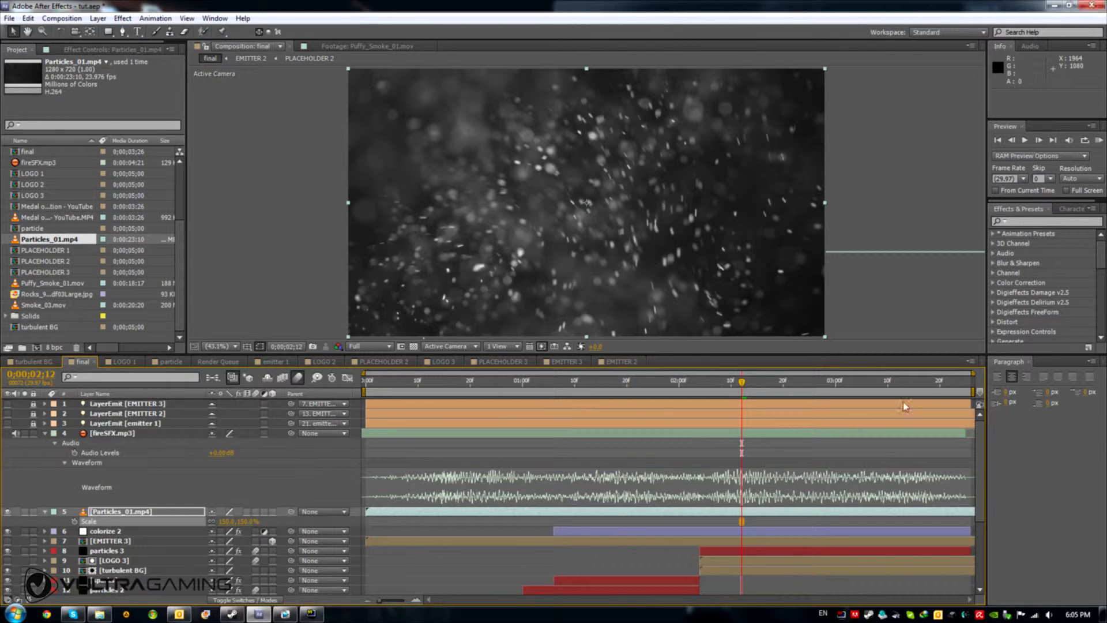
Find the Levels effect and apply it to the Particles_01.mp4 layer
{"action": "left_click", "coordinate": [1014, 221]}
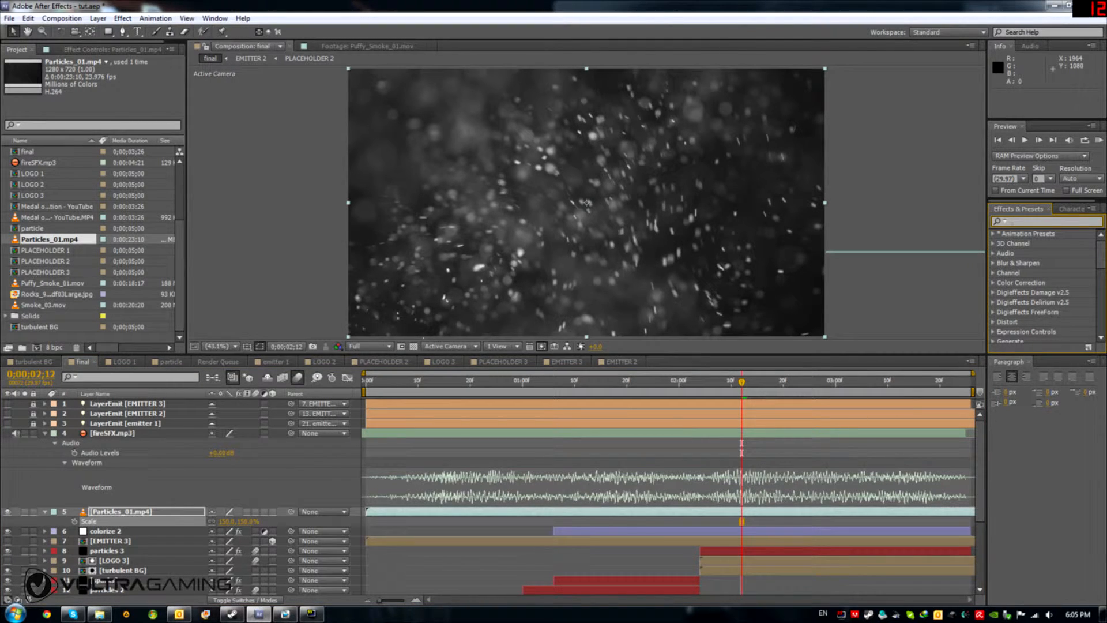
{"action": "type", "text": "level"}
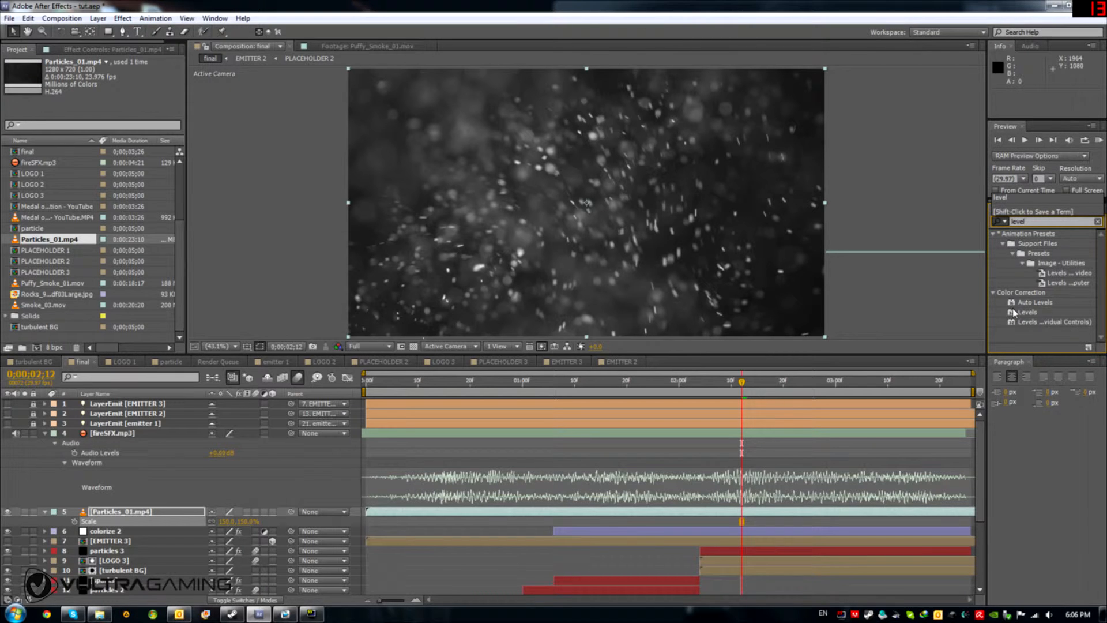
{"action": "left_click_drag", "start_coordinate": [1015, 313], "coordinate": [99, 511]}
Apply the Curves effect to Particles_01.mp4 below Levels and bend the RGB curve's midpoint downward to darken the footage
{"action": "left_click", "coordinate": [1028, 222]}
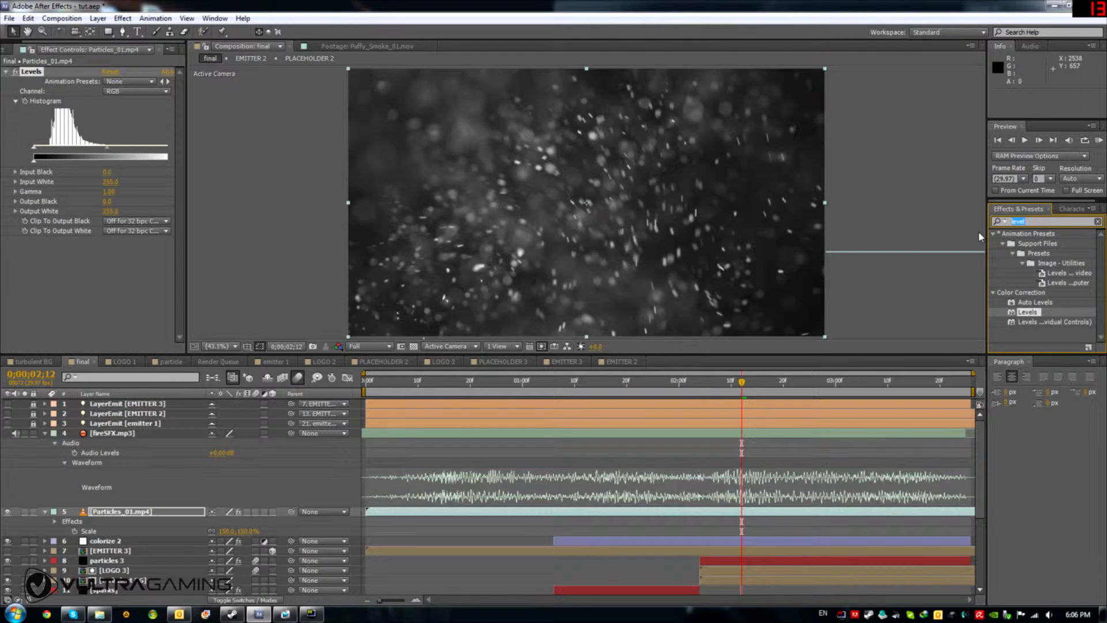
{"action": "type", "text": "curves"}
{"action": "left_click_drag", "start_coordinate": [1028, 292], "coordinate": [87, 312]}
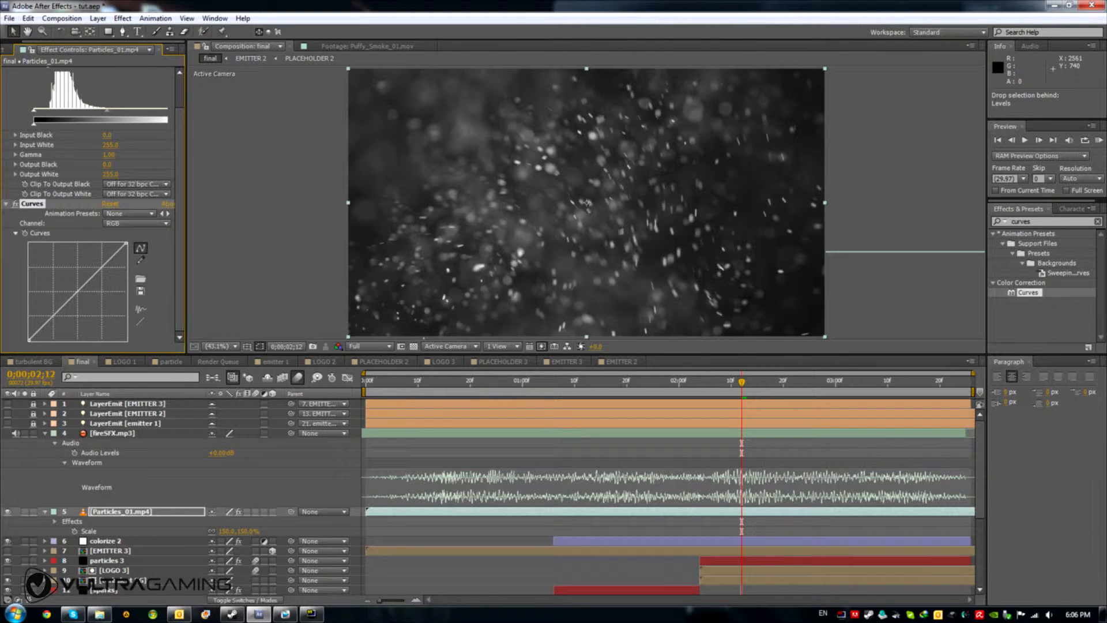
{"action": "left_click_drag", "start_coordinate": [80, 288], "coordinate": [92, 300]}
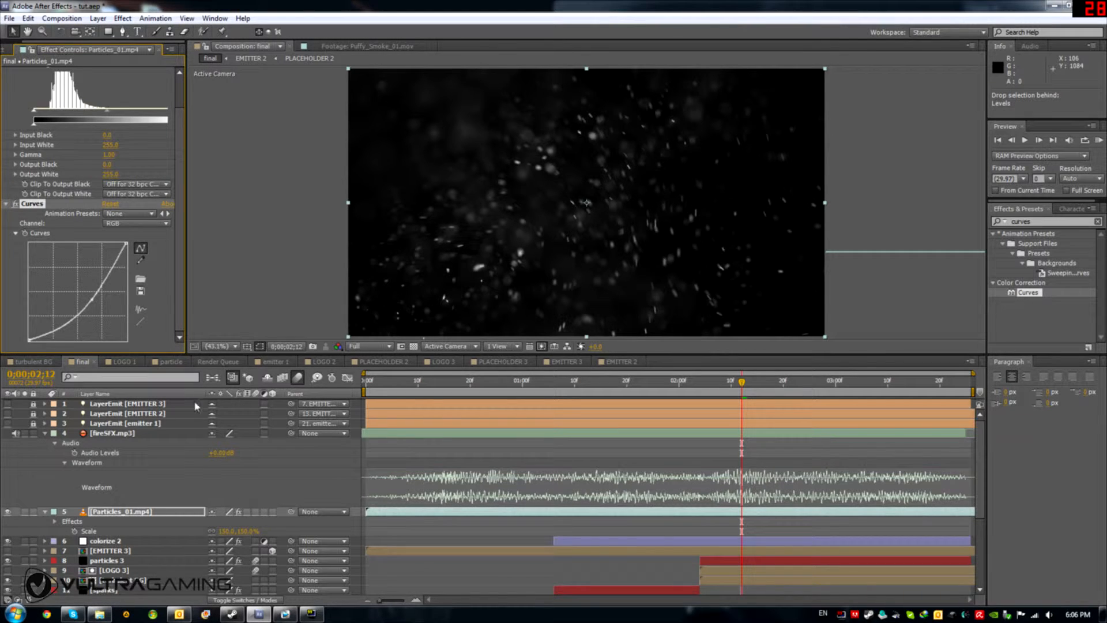
Adjust the Levels effect on Particles_01.mp4 to Input Black 19, Input White about 165 and Output White 94
{"action": "left_click_drag", "start_coordinate": [180, 128], "coordinate": [180, 76]}
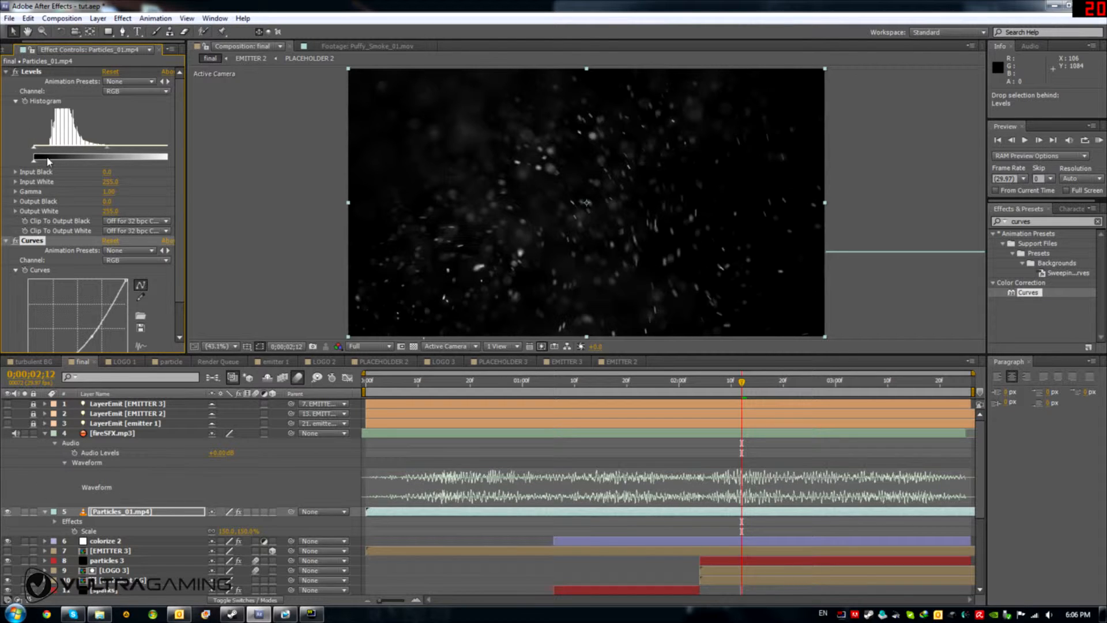
{"action": "left_click_drag", "start_coordinate": [35, 152], "coordinate": [44, 154]}
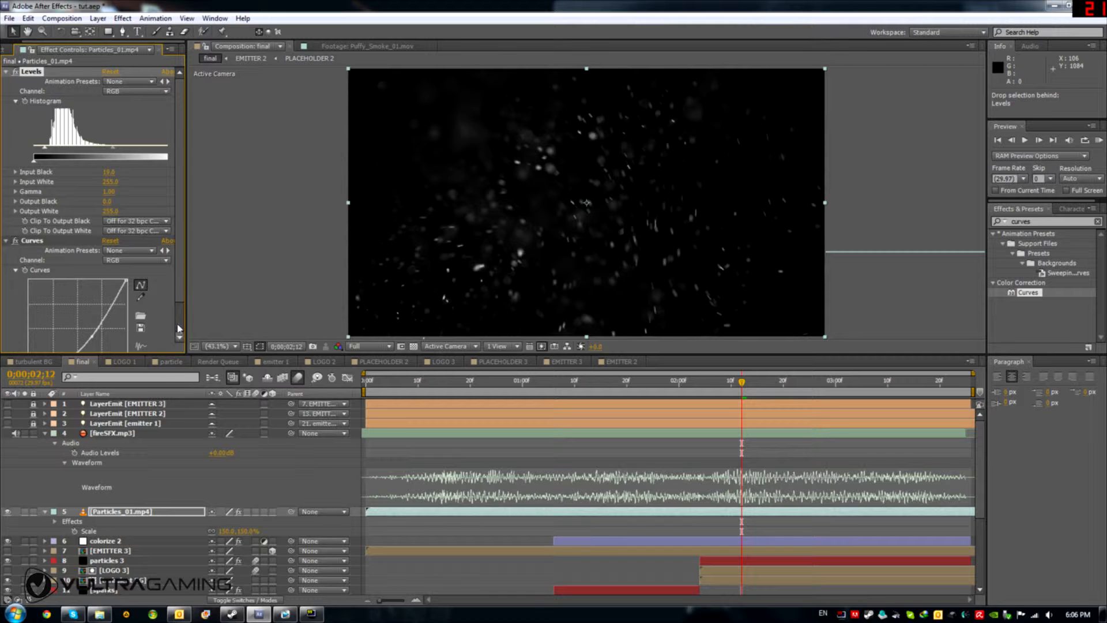
{"action": "left_click_drag", "start_coordinate": [185, 270], "coordinate": [233, 269]}
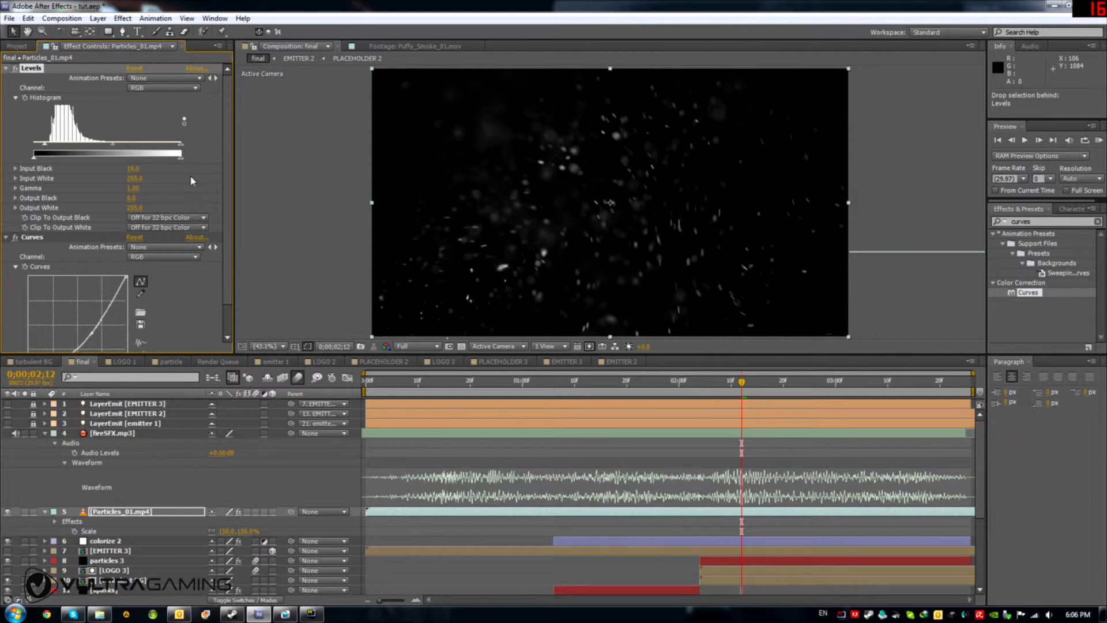
{"action": "left_click_drag", "start_coordinate": [181, 152], "coordinate": [130, 155]}
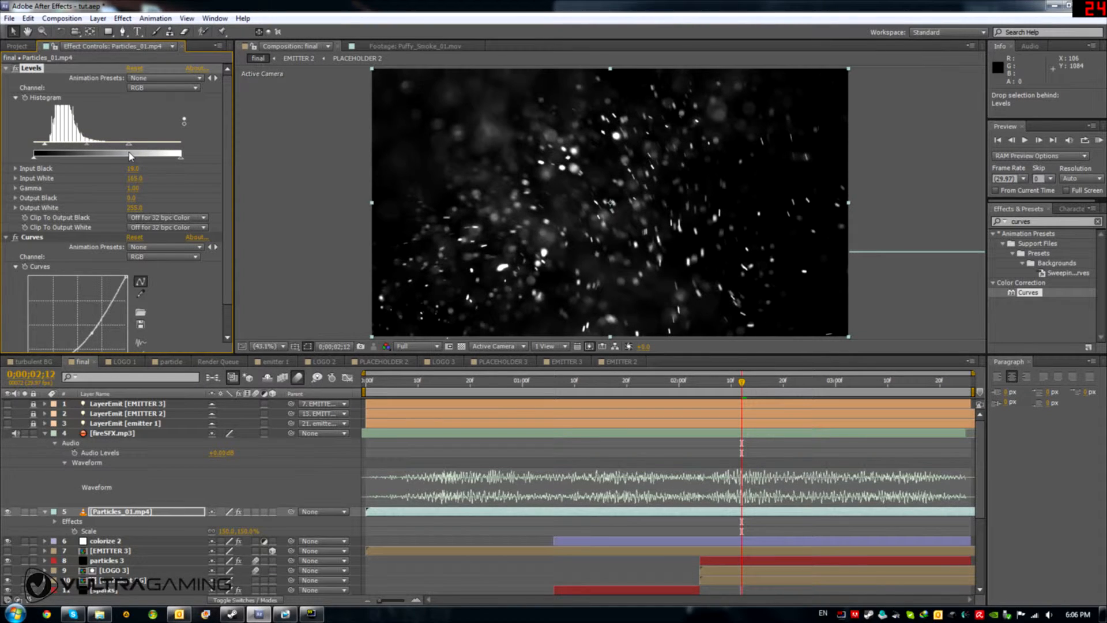
{"action": "left_click_drag", "start_coordinate": [182, 160], "coordinate": [91, 168]}
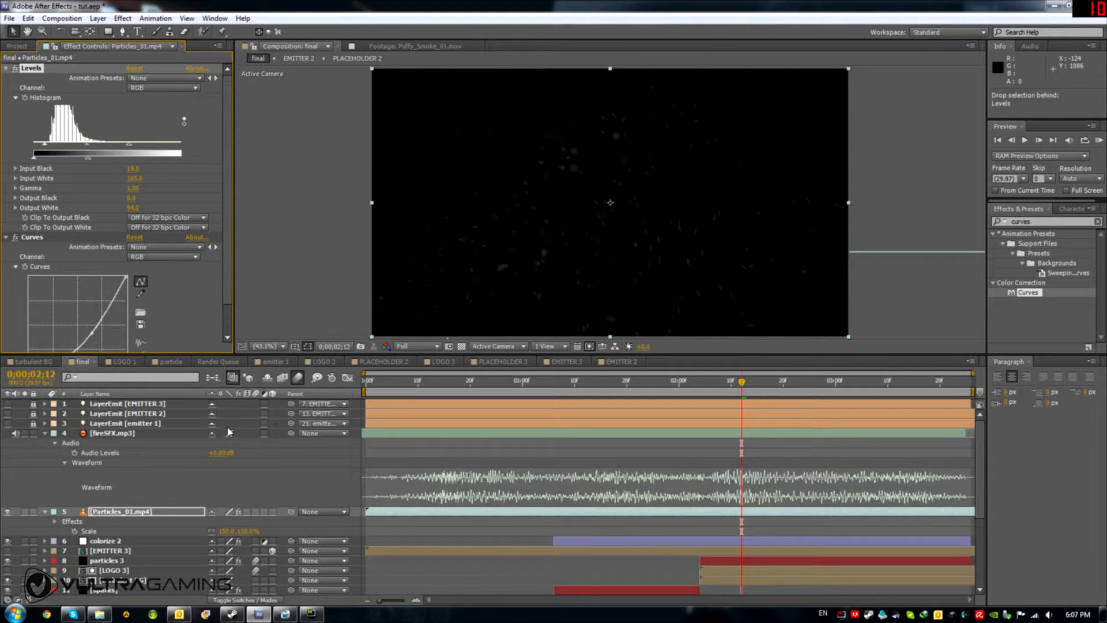
Shift the Particles_01.mp4 layer to start at 0;00;00;22 and trim its in point to 0;00;02;04
{"action": "left_click", "coordinate": [481, 382]}
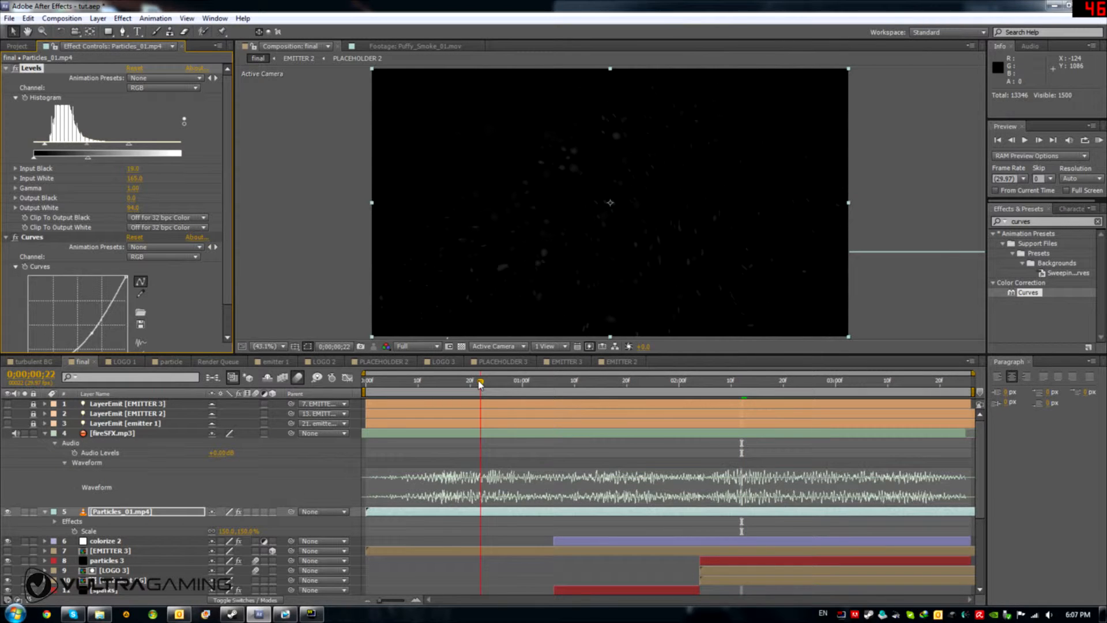
{"action": "left_click_drag", "start_coordinate": [470, 510], "coordinate": [504, 512]}
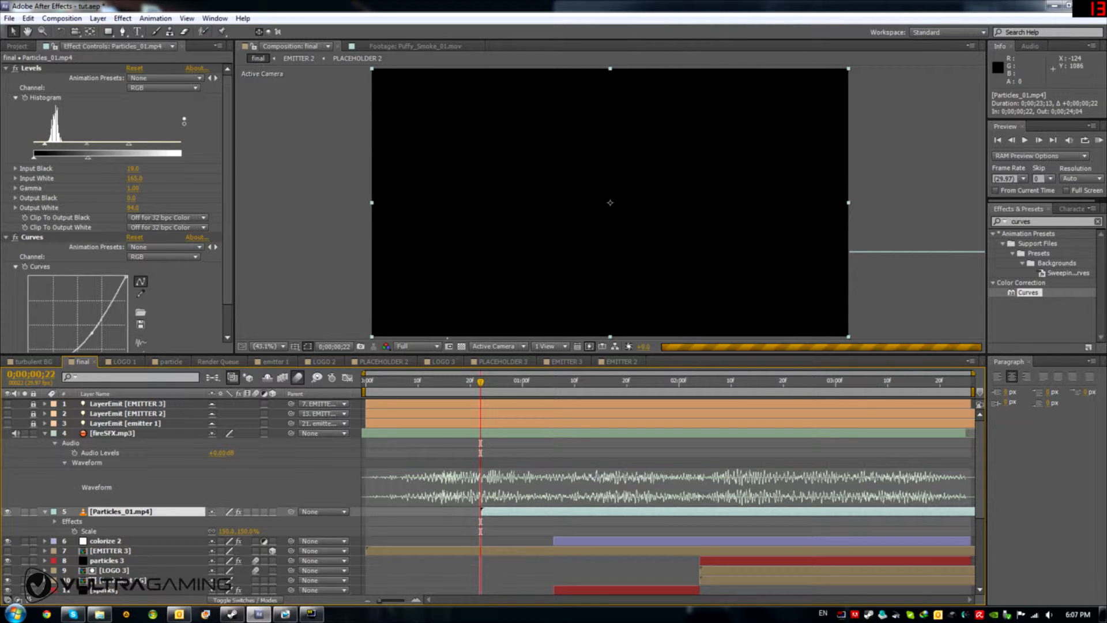
{"action": "left_click", "coordinate": [685, 385]}
{"action": "left_click", "coordinate": [694, 384]}
{"action": "left_click_drag", "start_coordinate": [696, 384], "coordinate": [701, 384]}
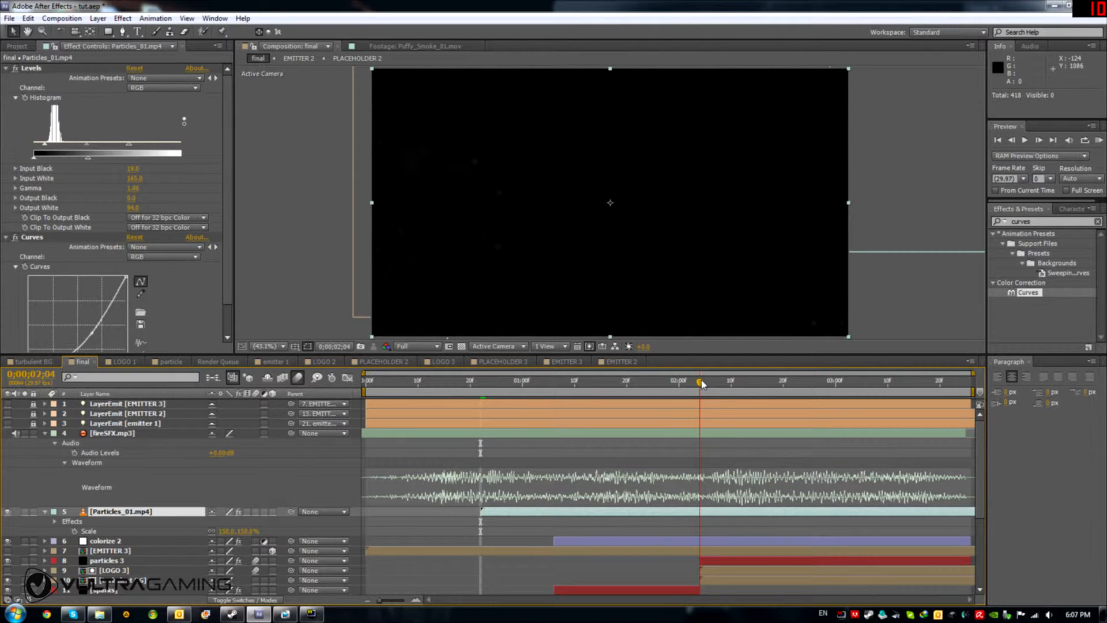
{"action": "left_click_drag", "start_coordinate": [481, 512], "coordinate": [695, 511]}
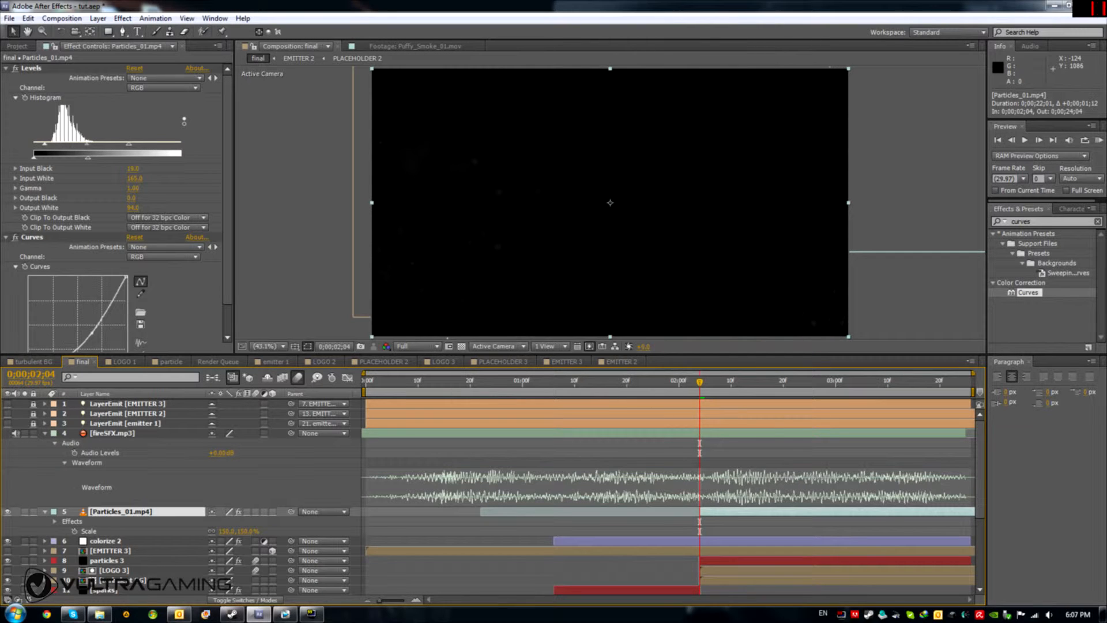
Set the Particles_01.mp4 layer's blending mode to Add and check the overlay on the Frostbite 2 logo
{"action": "left_click_drag", "start_coordinate": [698, 385], "coordinate": [768, 398]}
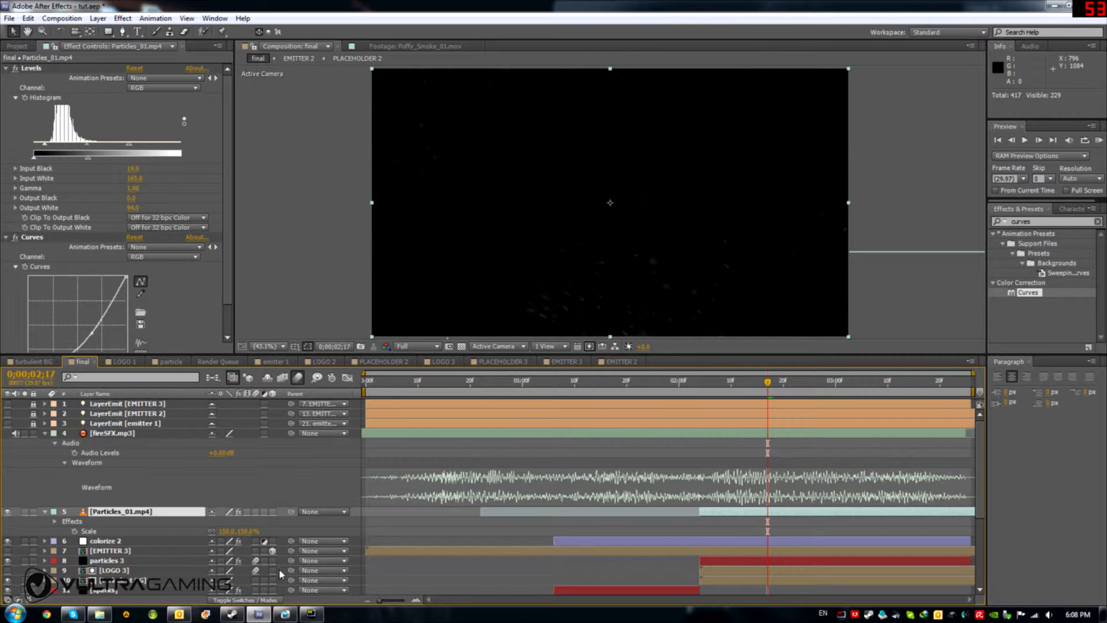
{"action": "left_click", "coordinate": [259, 600]}
{"action": "left_click", "coordinate": [232, 513]}
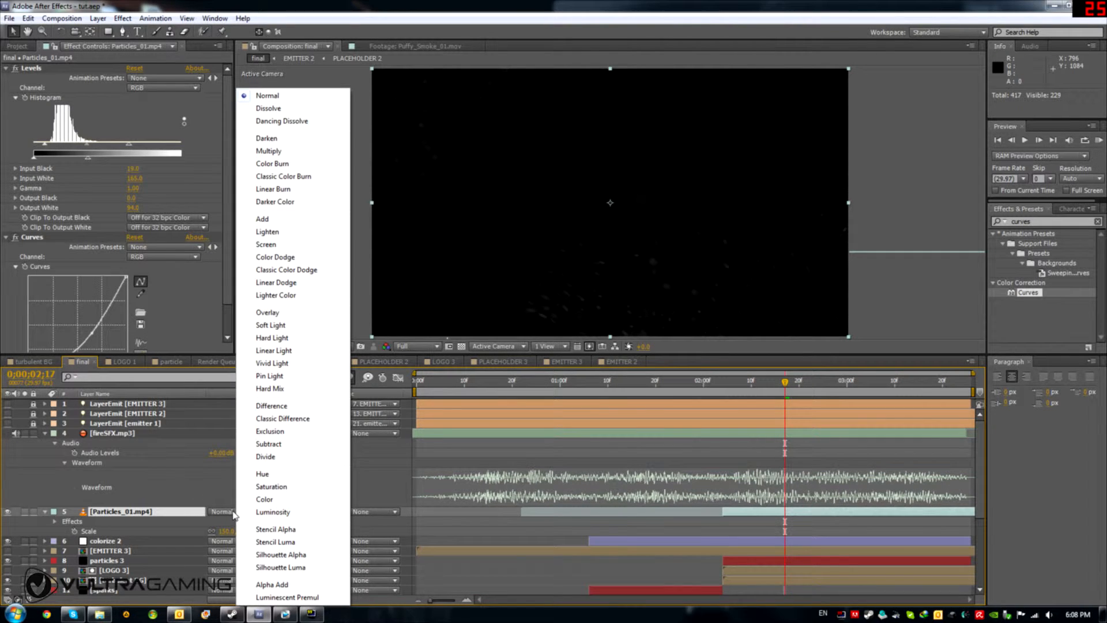
{"action": "left_click", "coordinate": [281, 220]}
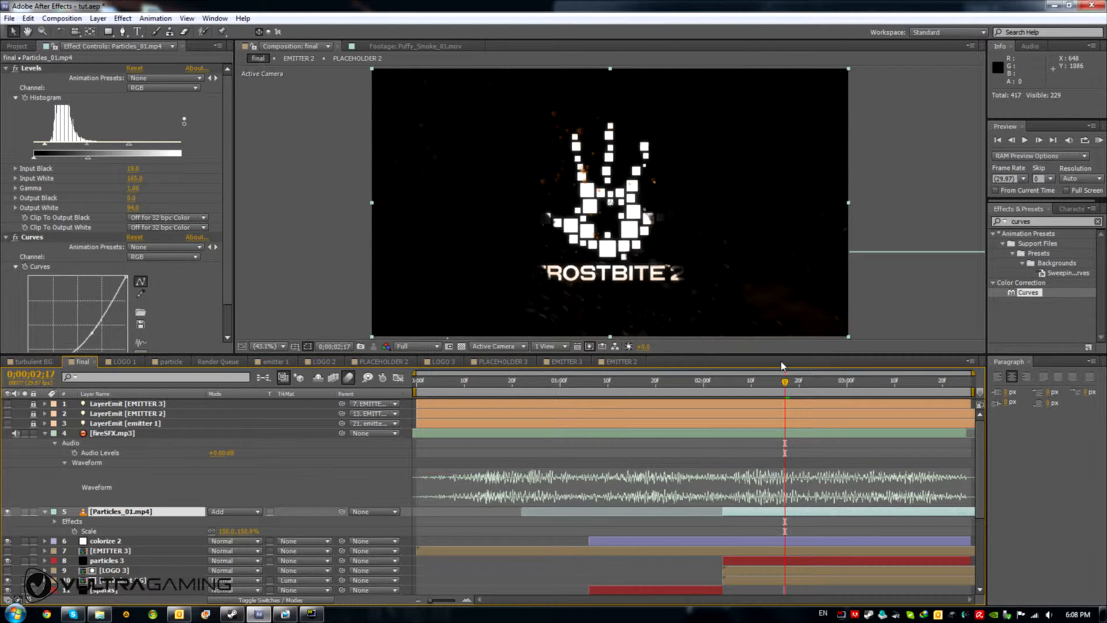
{"action": "left_click_drag", "start_coordinate": [785, 381], "coordinate": [838, 402]}
{"action": "mouse_move", "coordinate": [817, 403]}
{"action": "left_mouse_down"}
{"action": "mouse_move", "coordinate": [764, 398]}
{"action": "mouse_move", "coordinate": [859, 396]}
{"action": "mouse_move", "coordinate": [823, 396]}
{"action": "left_mouse_up"}
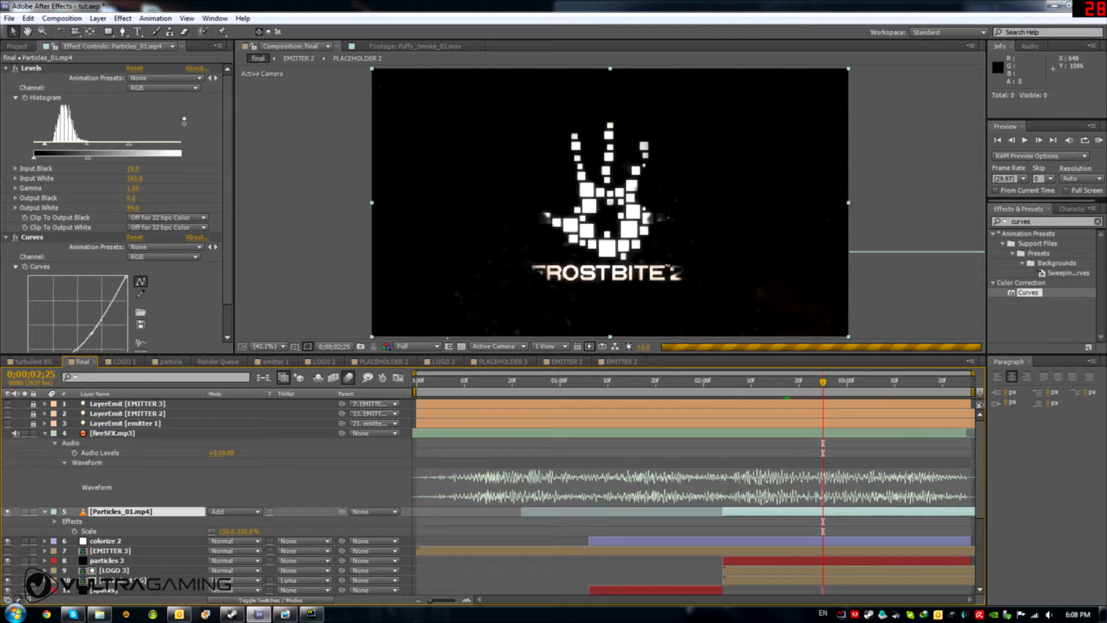
{"action": "left_click", "coordinate": [126, 591]}
{"action": "scroll", "coordinate": [128, 593], "scroll_direction": "down", "scroll_amount": 3}
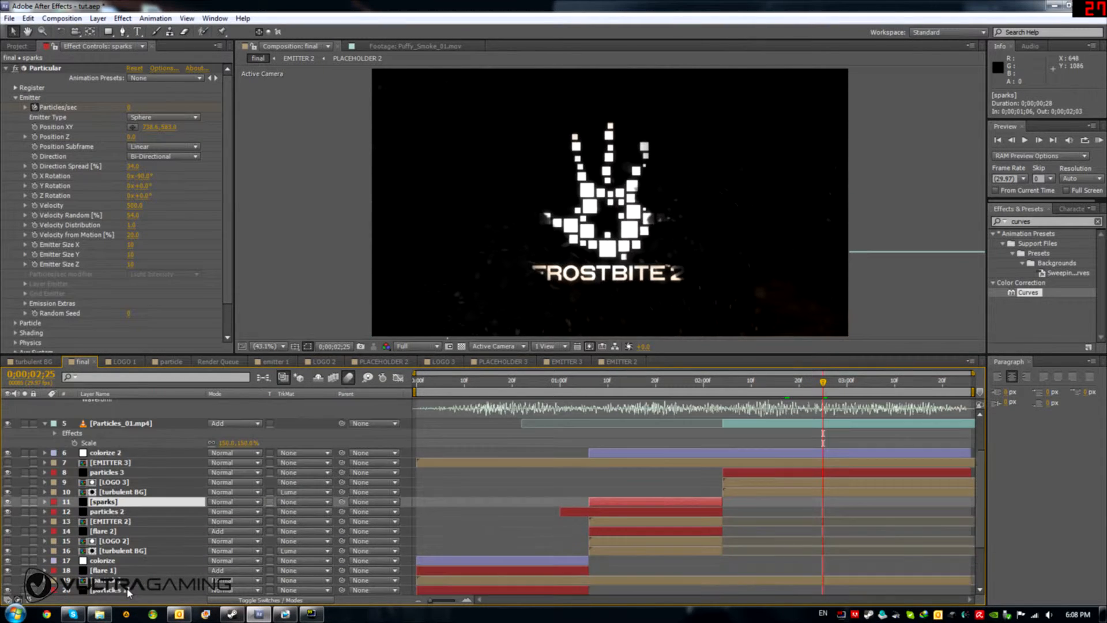
{"action": "scroll", "coordinate": [138, 576], "scroll_direction": "up", "scroll_amount": 3}
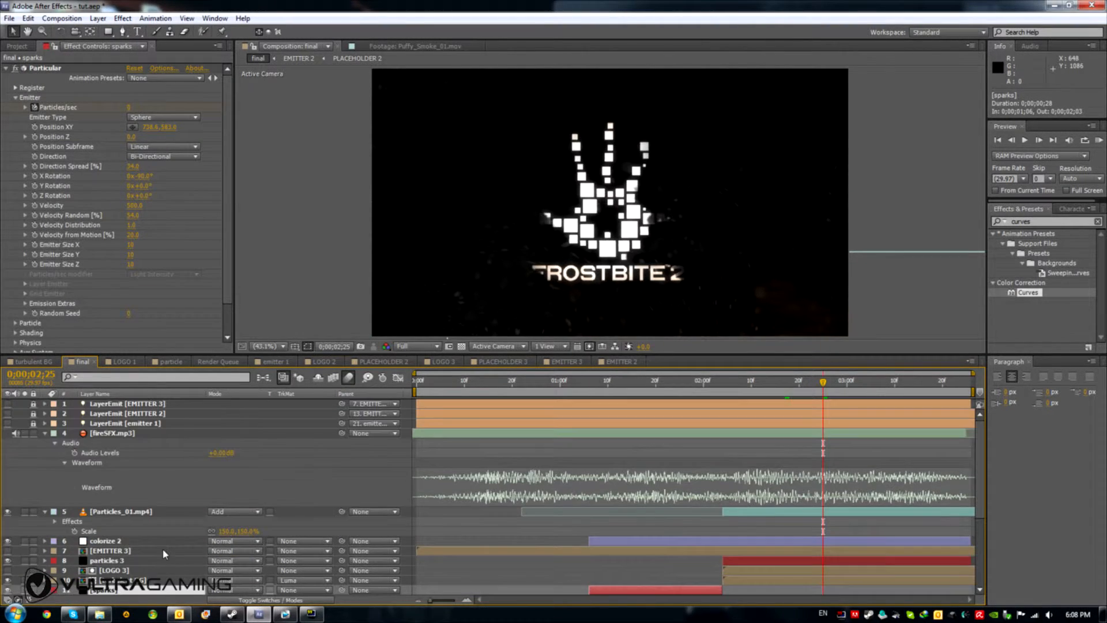
{"action": "mouse_move", "coordinate": [816, 387]}
{"action": "left_mouse_down"}
{"action": "mouse_move", "coordinate": [768, 395]}
{"action": "mouse_move", "coordinate": [837, 395]}
{"action": "mouse_move", "coordinate": [828, 395]}
{"action": "left_mouse_up"}
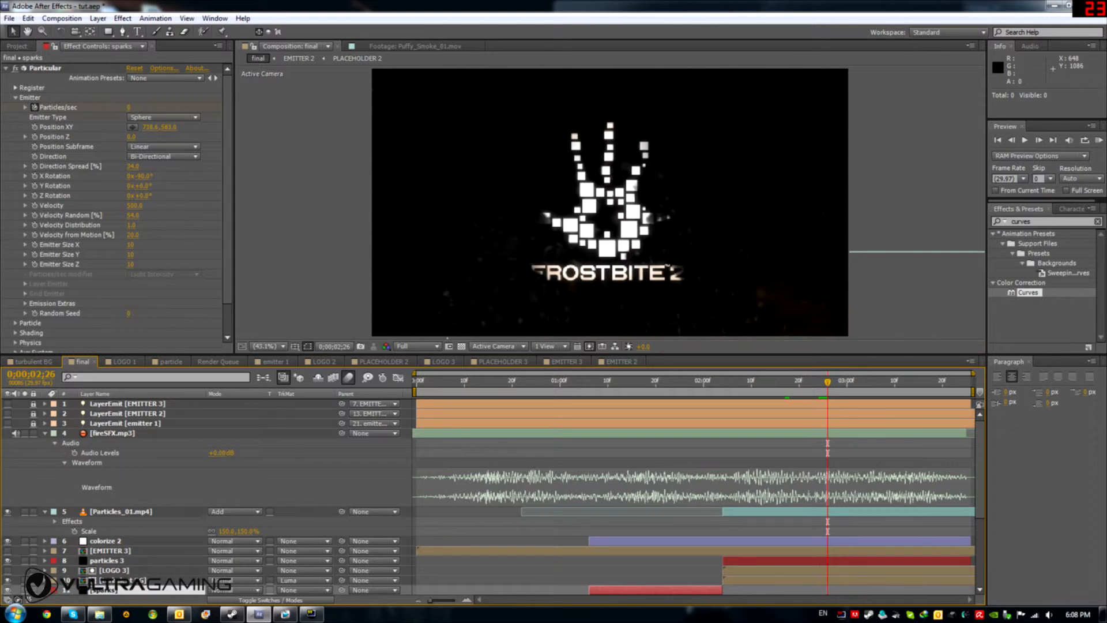
{"action": "left_click", "coordinate": [111, 433]}
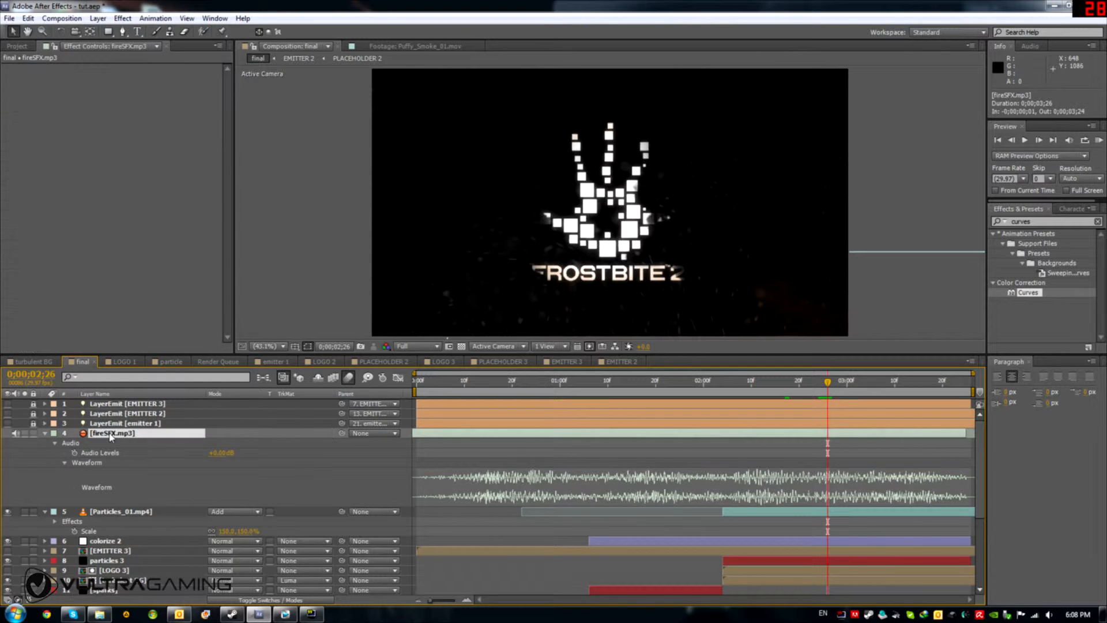
{"action": "left_click", "coordinate": [125, 512]}
Add the Smoke_03.mov footage to the final composition directly above the Particles_01.mp4 layer
{"action": "left_click", "coordinate": [15, 48]}
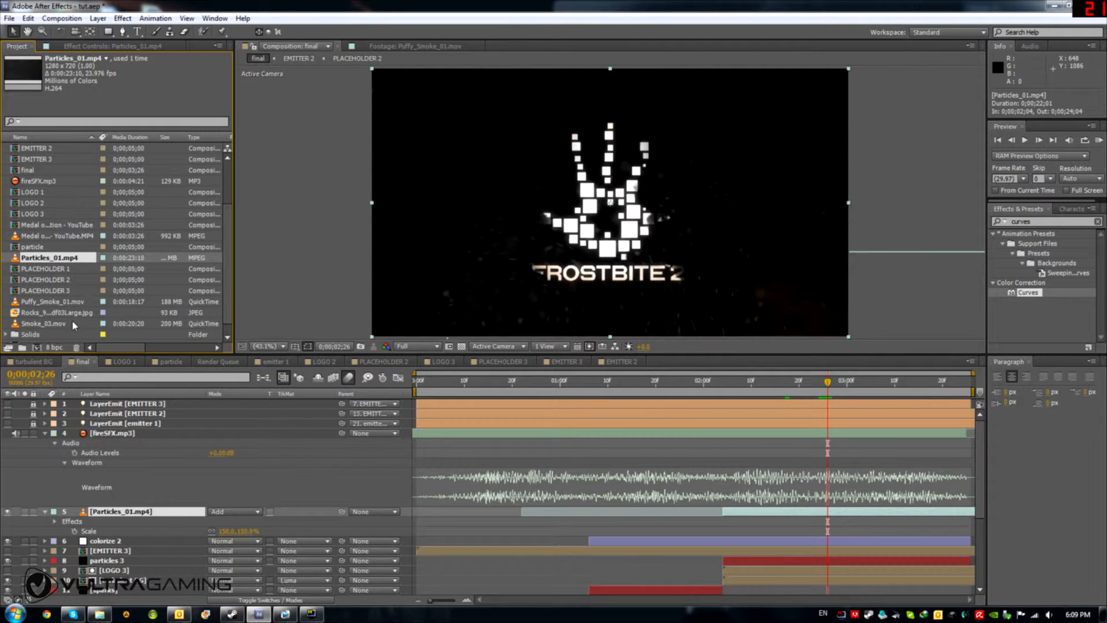
{"action": "left_click", "coordinate": [41, 237]}
{"action": "scroll", "coordinate": [40, 238], "scroll_direction": "down", "scroll_amount": 1}
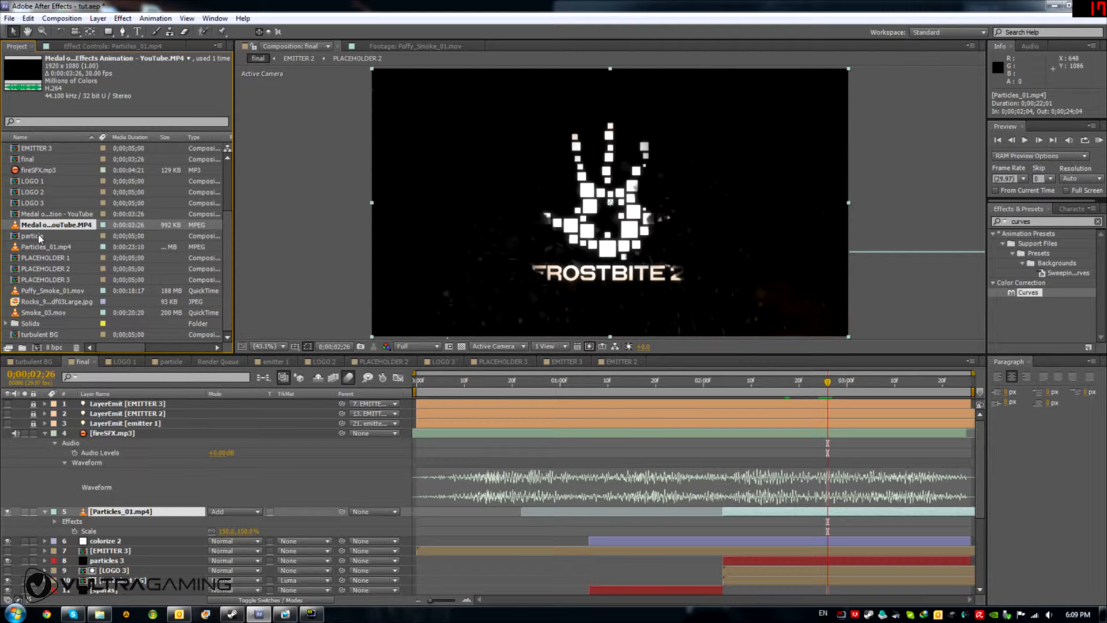
{"action": "left_click", "coordinate": [48, 314]}
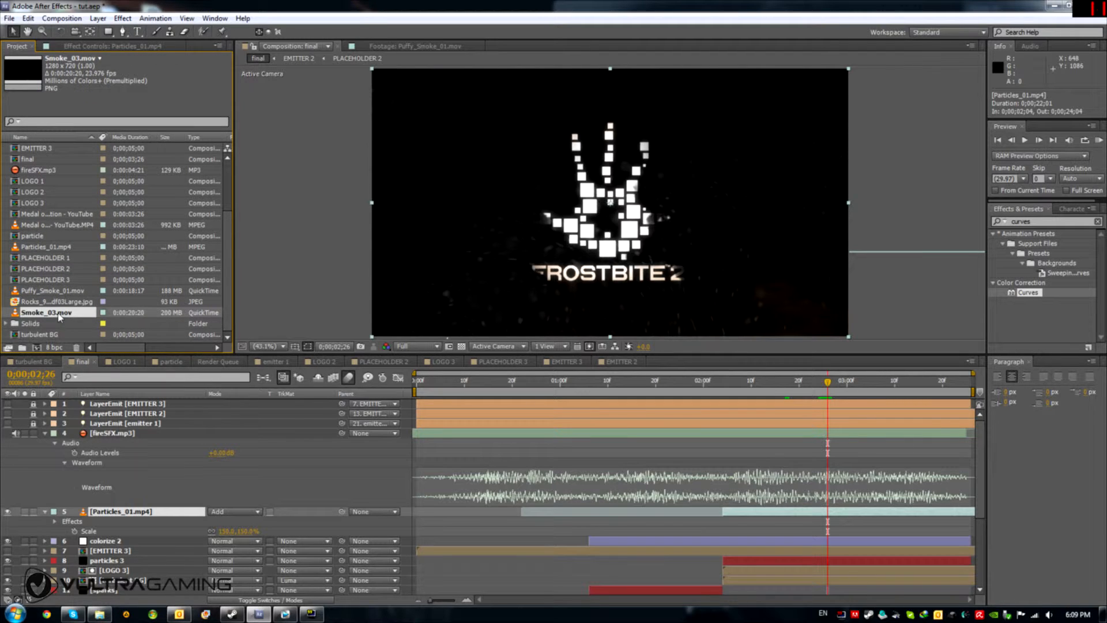
{"action": "left_click_drag", "start_coordinate": [60, 316], "coordinate": [143, 510]}
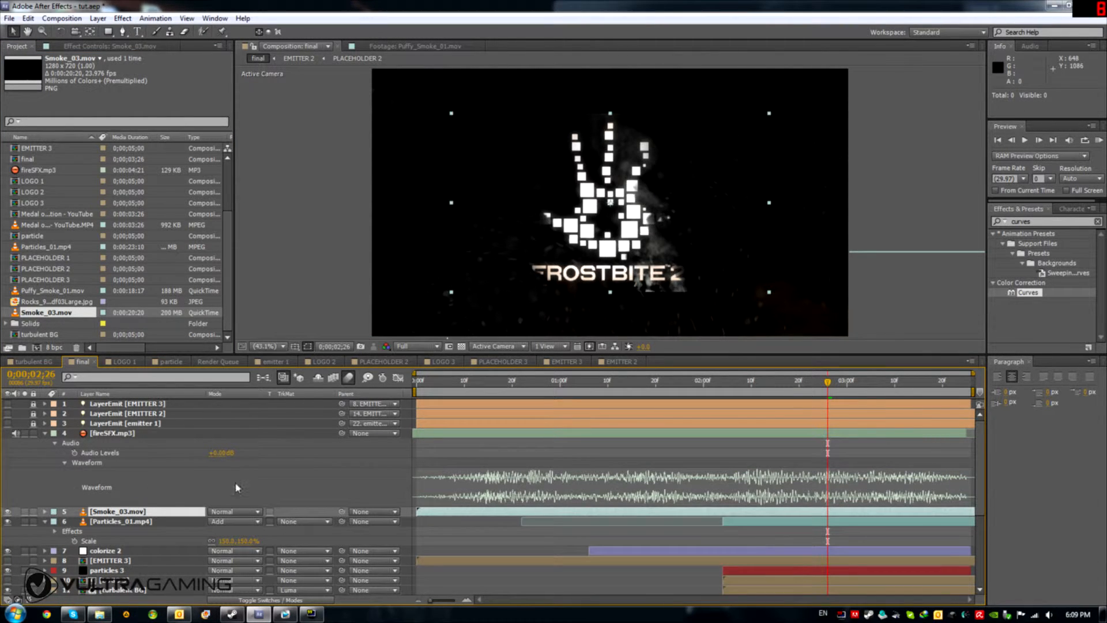
Position the Smoke_03.mov layer over the logo at about 781, 322 and shift it to start at 0;00;02;04
{"action": "left_click_drag", "start_coordinate": [700, 246], "coordinate": [662, 197]}
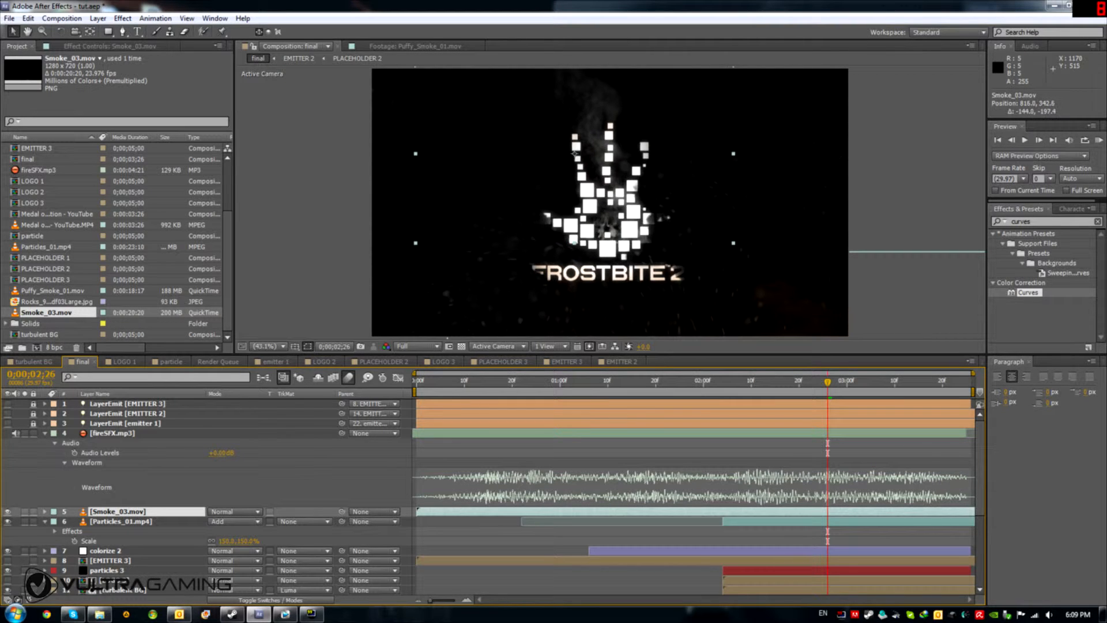
{"action": "left_click_drag", "start_coordinate": [575, 153], "coordinate": [566, 149]}
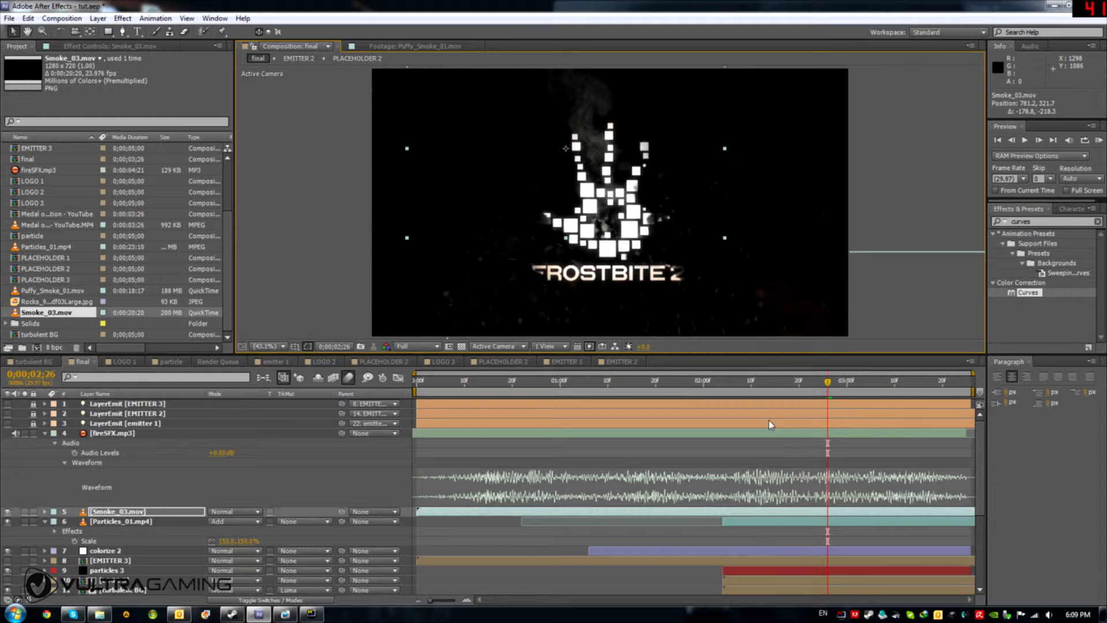
{"action": "left_click_drag", "start_coordinate": [830, 391], "coordinate": [722, 386]}
{"action": "left_click_drag", "start_coordinate": [460, 513], "coordinate": [767, 510]}
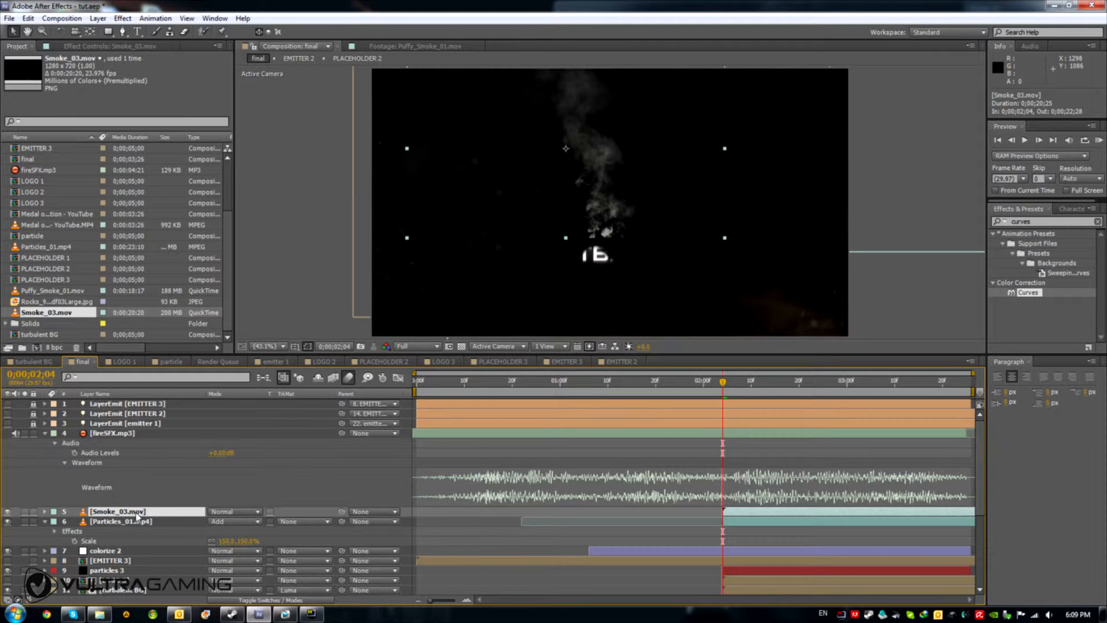
Keyframe the Smoke_03.mov layer's opacity from 0% at 0;00;02;04 to 46% at 0;00;02;06
{"action": "key", "text": "t"}
{"action": "left_click", "coordinate": [74, 521]}
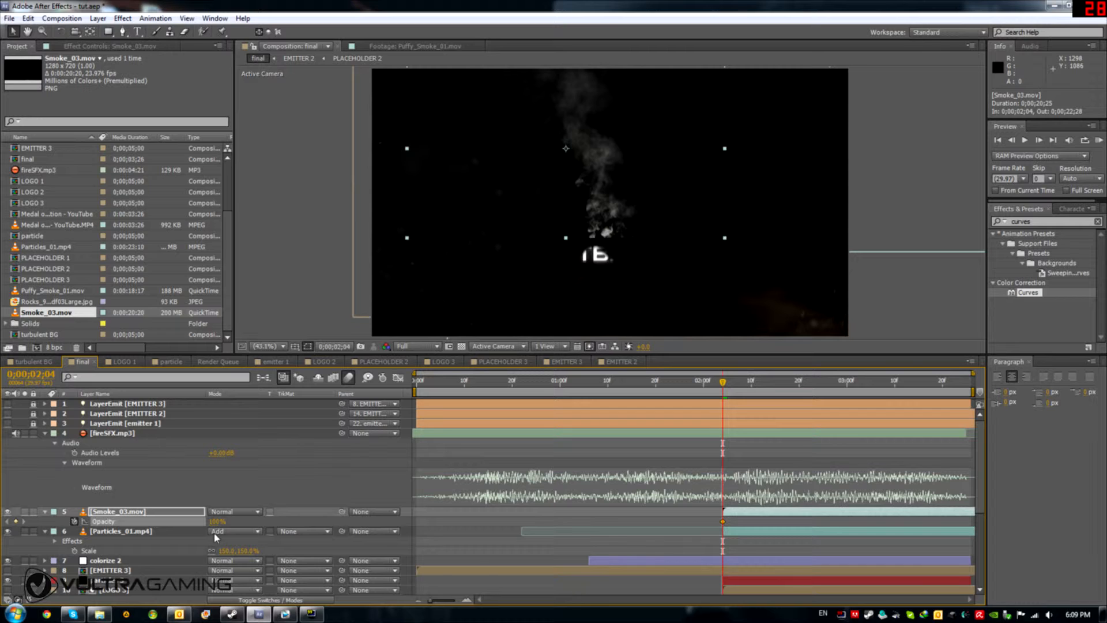
{"action": "left_click_drag", "start_coordinate": [215, 521], "coordinate": [104, 527]}
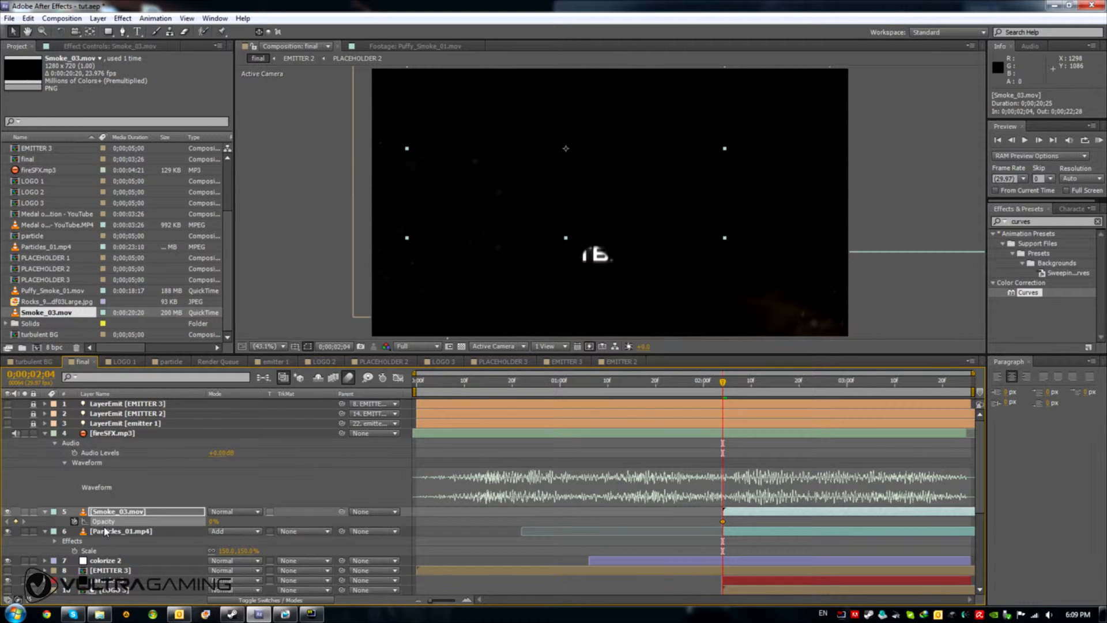
{"action": "key", "text": "space"}
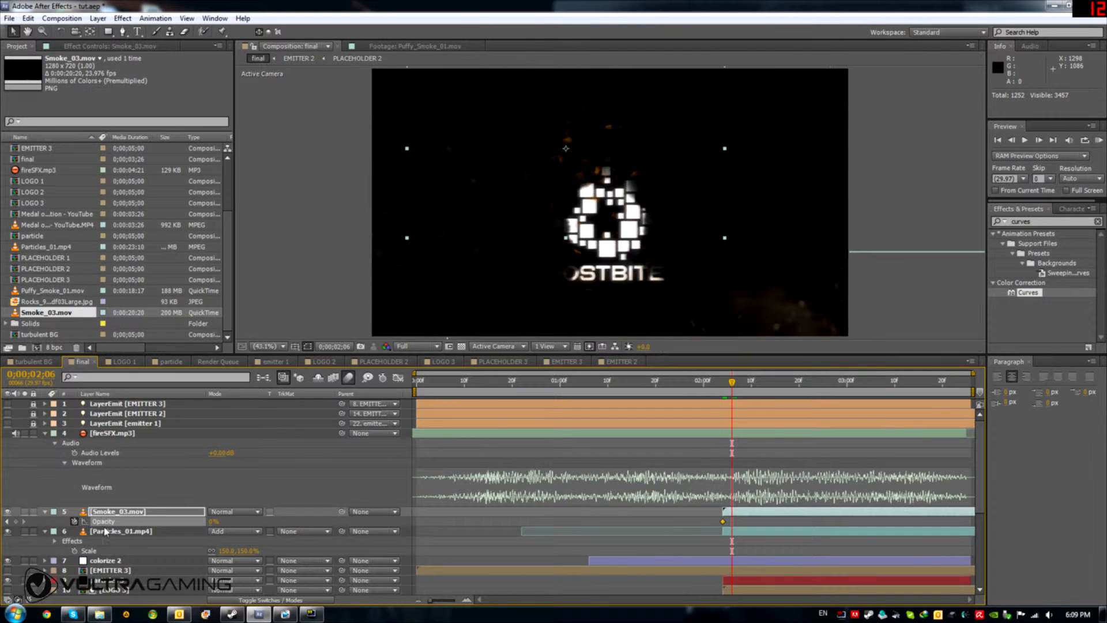
{"action": "left_click", "coordinate": [214, 521]}
{"action": "type", "text": "46"}
{"action": "left_click", "coordinate": [262, 494]}
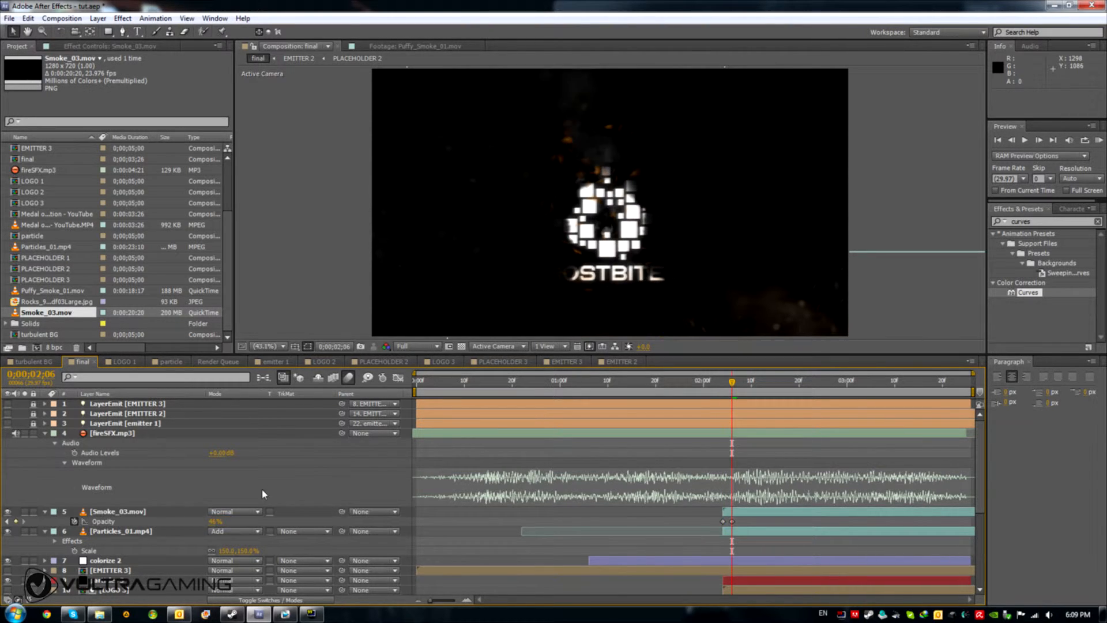
{"action": "left_click_drag", "start_coordinate": [733, 383], "coordinate": [765, 395]}
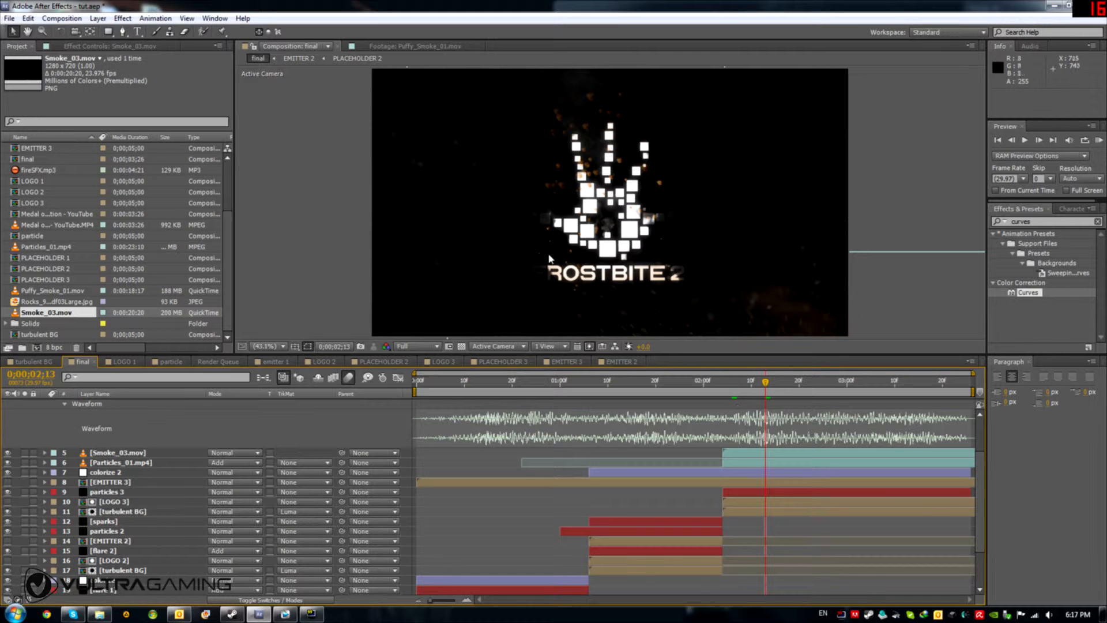
Duplicate the flare 2 layer and rename the copy flare 3
{"action": "mouse_move", "coordinate": [751, 383]}
{"action": "left_mouse_down"}
{"action": "mouse_move", "coordinate": [720, 385]}
{"action": "mouse_move", "coordinate": [770, 384]}
{"action": "left_mouse_up"}
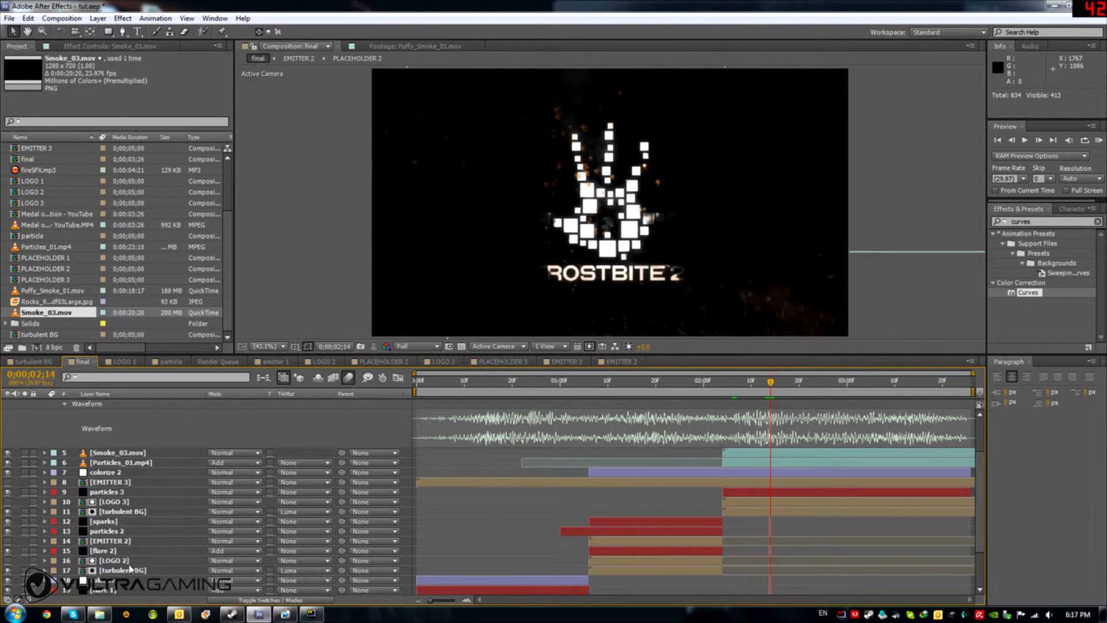
{"action": "left_click", "coordinate": [106, 552]}
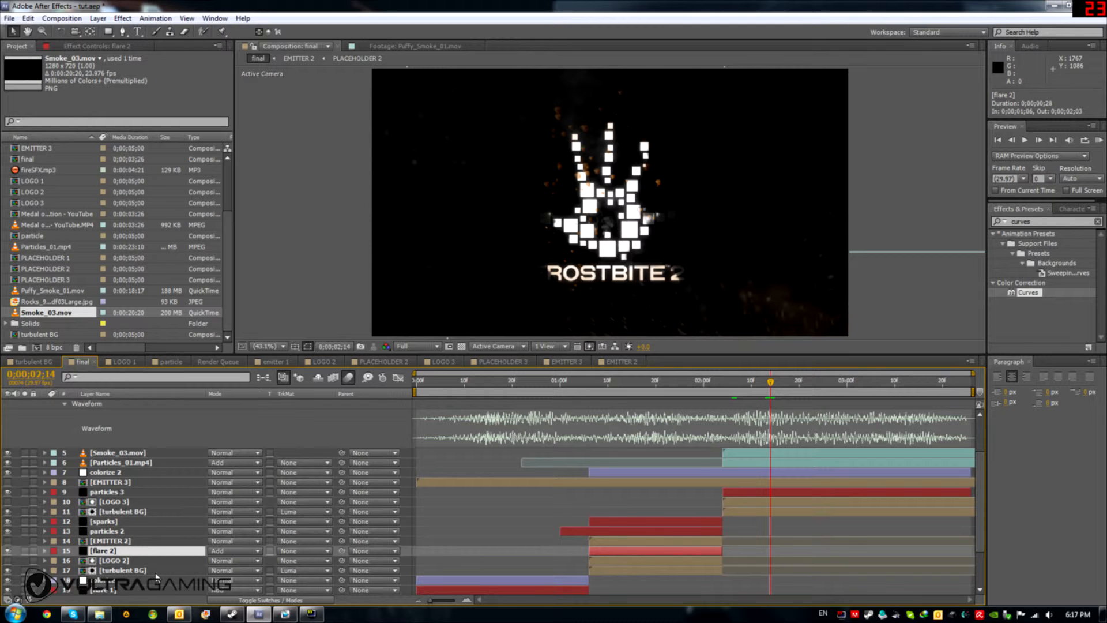
{"action": "key", "text": "ctrl+d"}
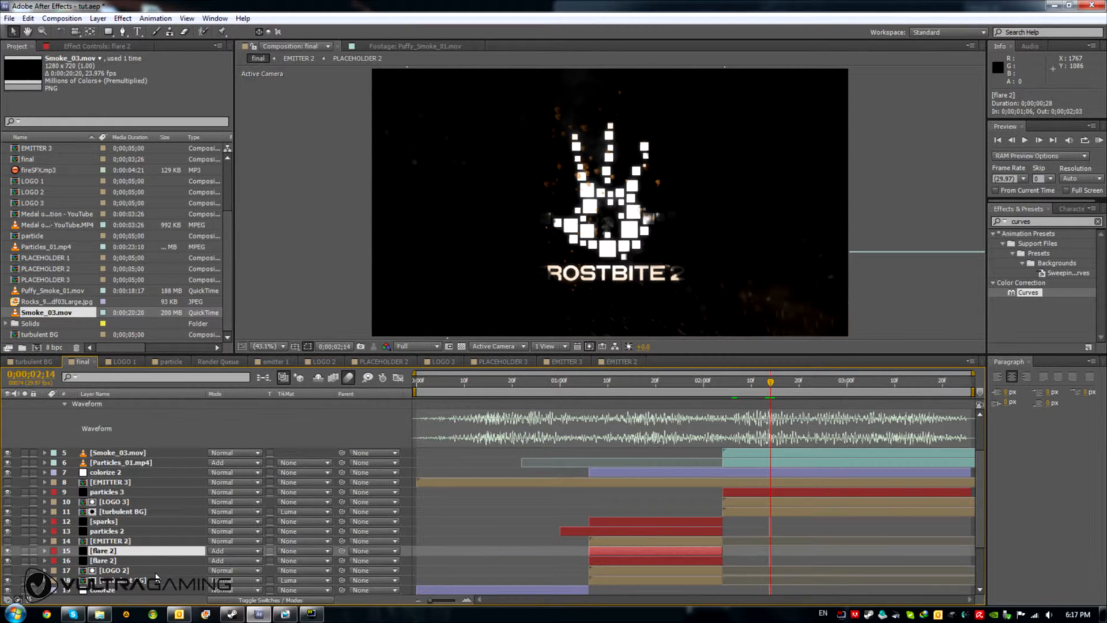
{"action": "right_click", "coordinate": [104, 551]}
{"action": "left_click", "coordinate": [134, 542]}
{"action": "type", "text": "flare 3"}
{"action": "key", "text": "Return"}
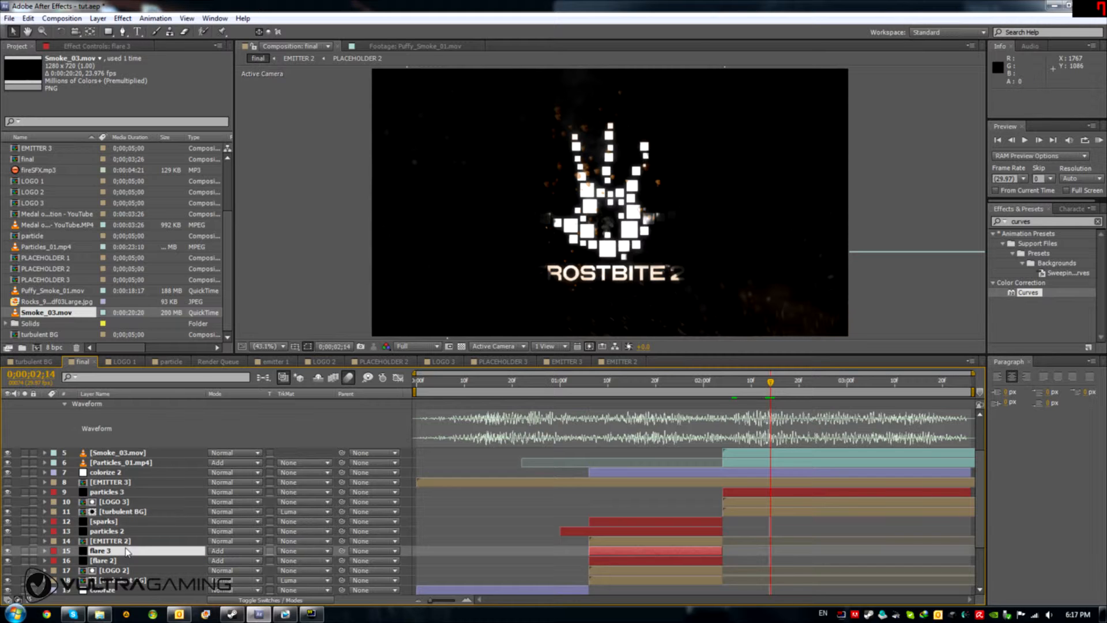
Place the flare 3 layer directly below colorize 2 and shift it to start at 0;00;02;04
{"action": "left_click_drag", "start_coordinate": [107, 552], "coordinate": [121, 484]}
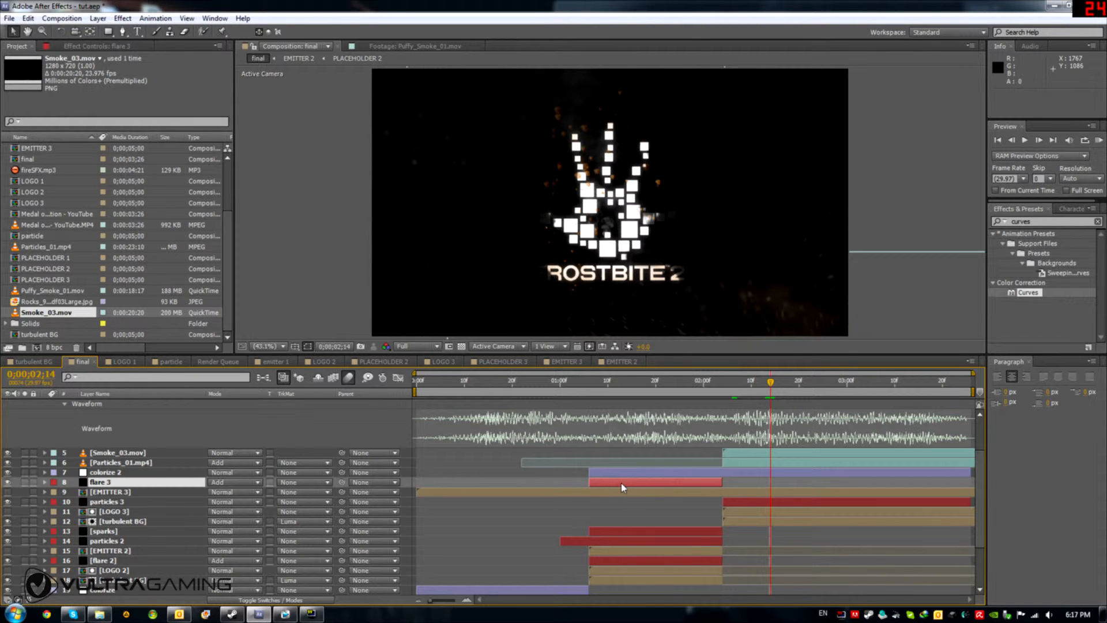
{"action": "left_click_drag", "start_coordinate": [621, 483], "coordinate": [752, 482]}
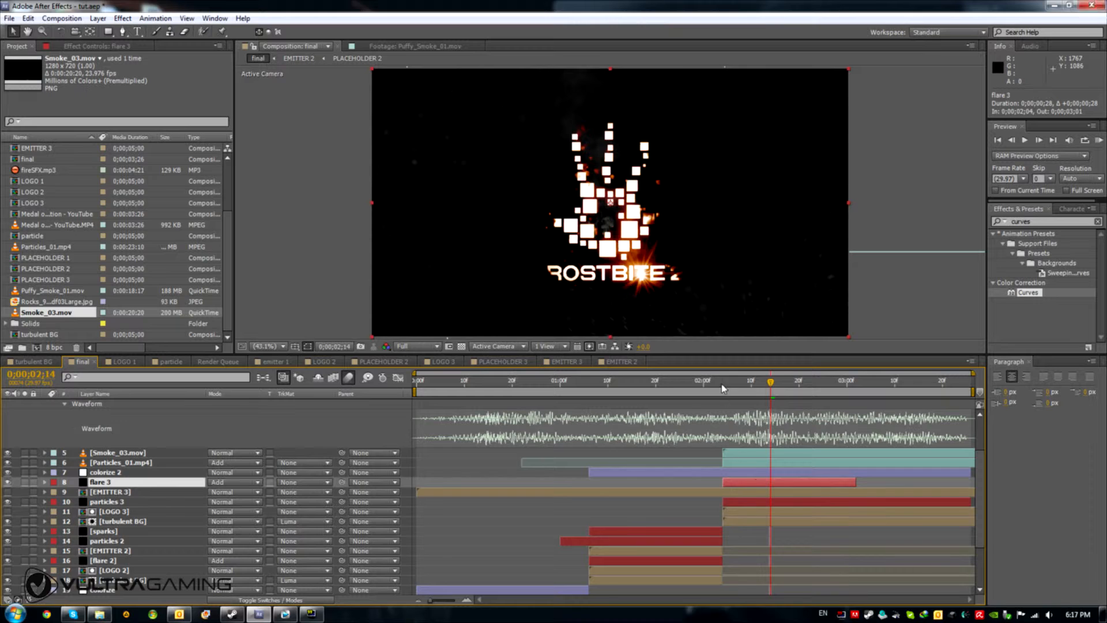
Extend the flare 3 layer to end at 0;00;03;25 and set its brightness keyframe at 0;00;02;04 to 200
{"action": "left_click_drag", "start_coordinate": [856, 482], "coordinate": [970, 482]}
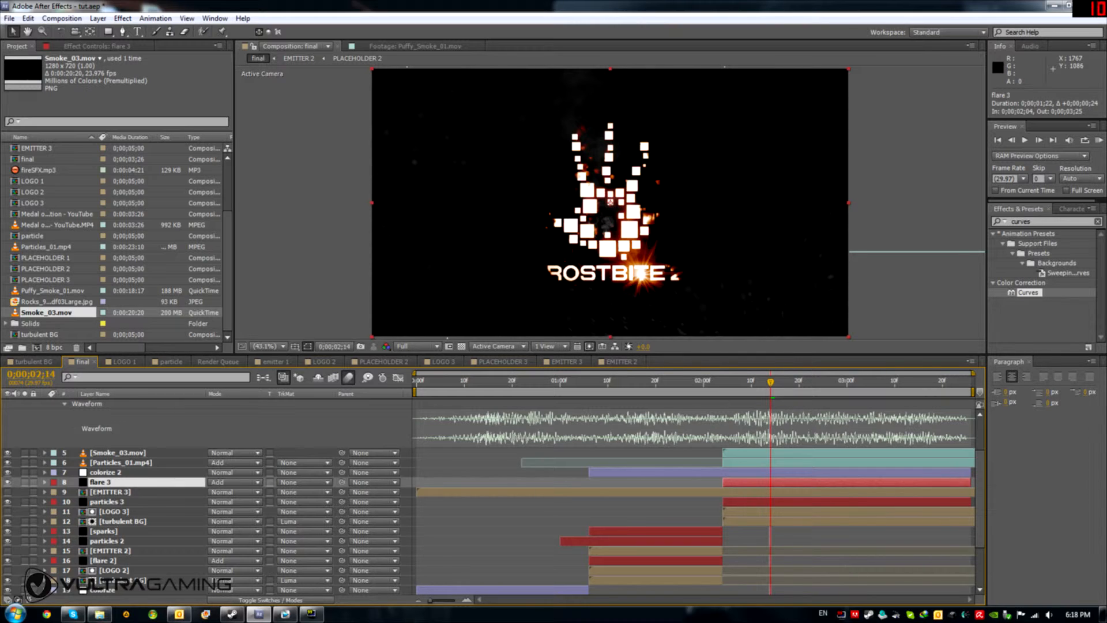
{"action": "left_click", "coordinate": [725, 387]}
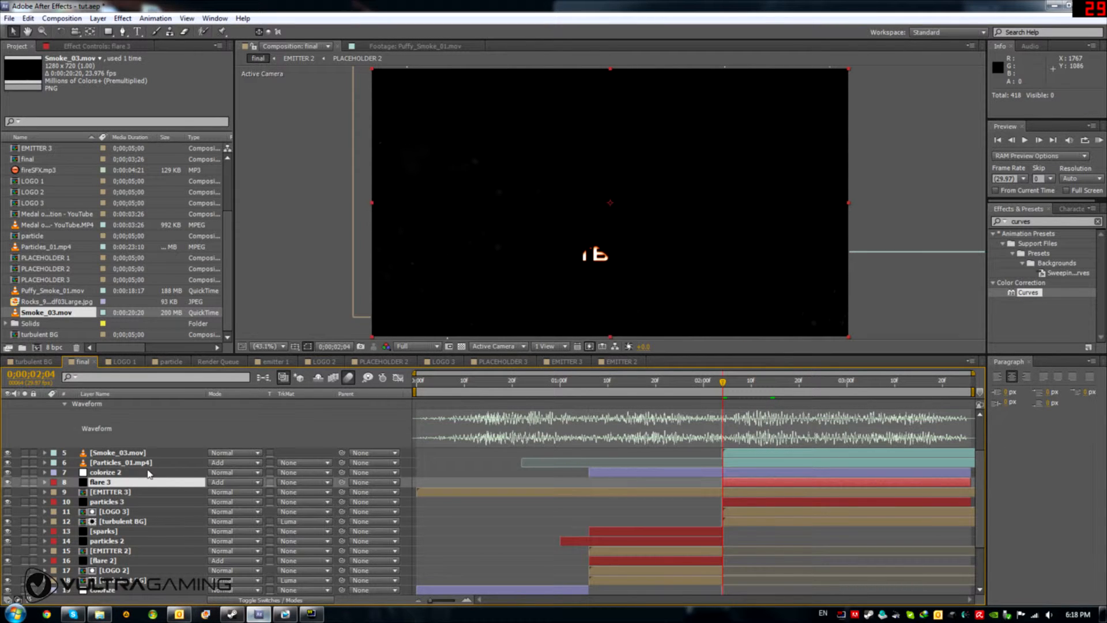
{"action": "left_click", "coordinate": [101, 486]}
{"action": "key", "text": "u"}
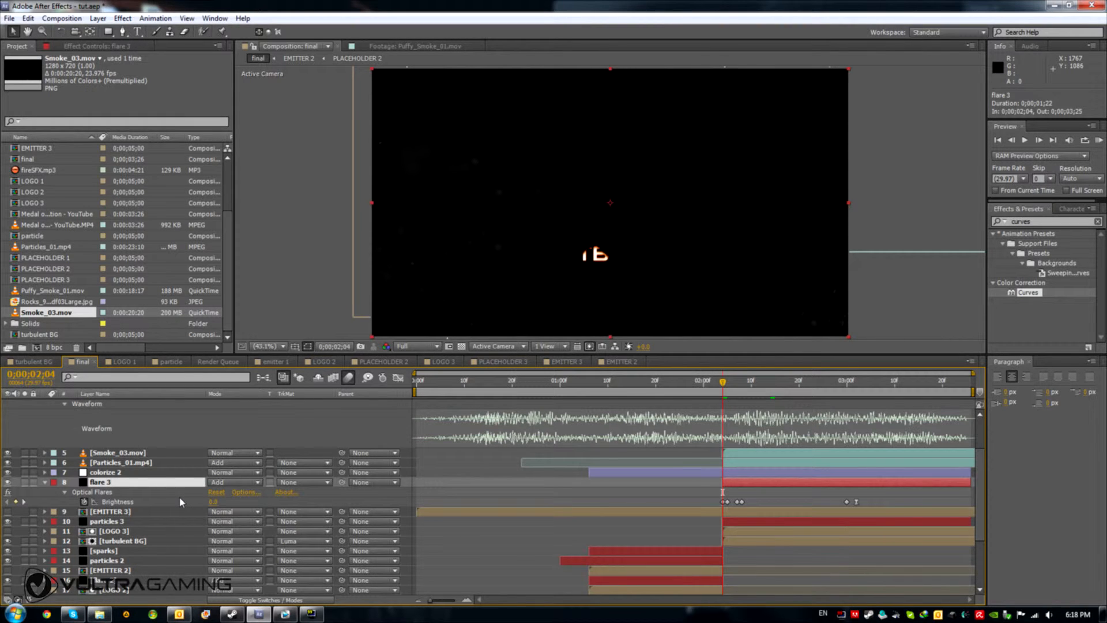
{"action": "left_click", "coordinate": [213, 502]}
{"action": "type", "text": "200"}
{"action": "key", "text": "Return"}
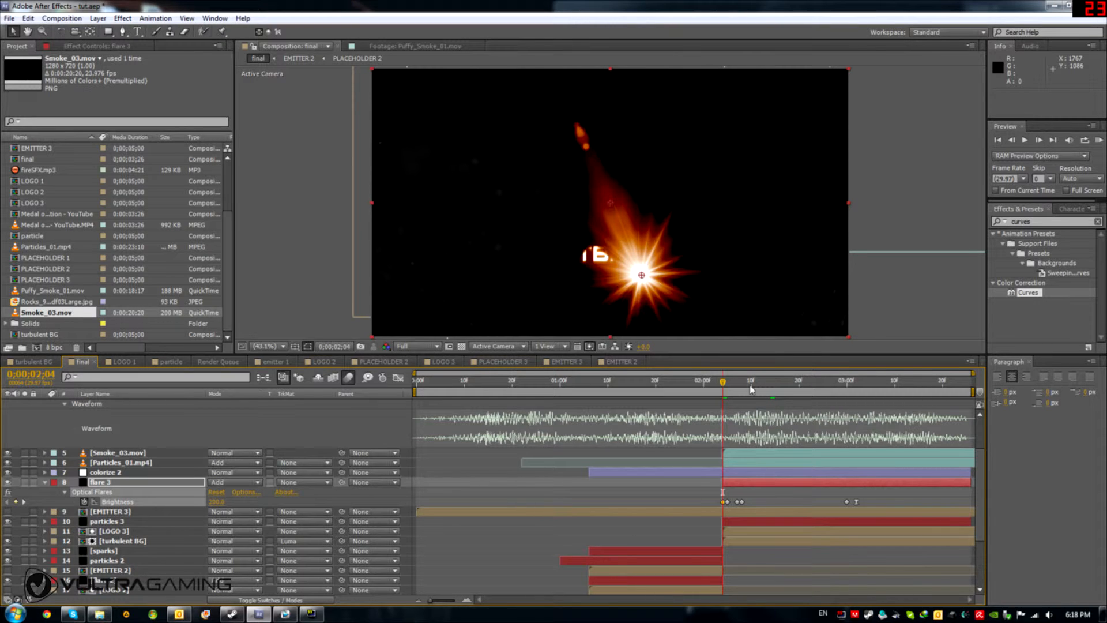
Delete the surplus brightness keyframes of flare 3, keeping only those at 0;00;02;04 and 0;00;02;08
{"action": "mouse_move", "coordinate": [736, 385]}
{"action": "left_mouse_down"}
{"action": "mouse_move", "coordinate": [721, 385]}
{"action": "mouse_move", "coordinate": [744, 387]}
{"action": "left_mouse_up"}
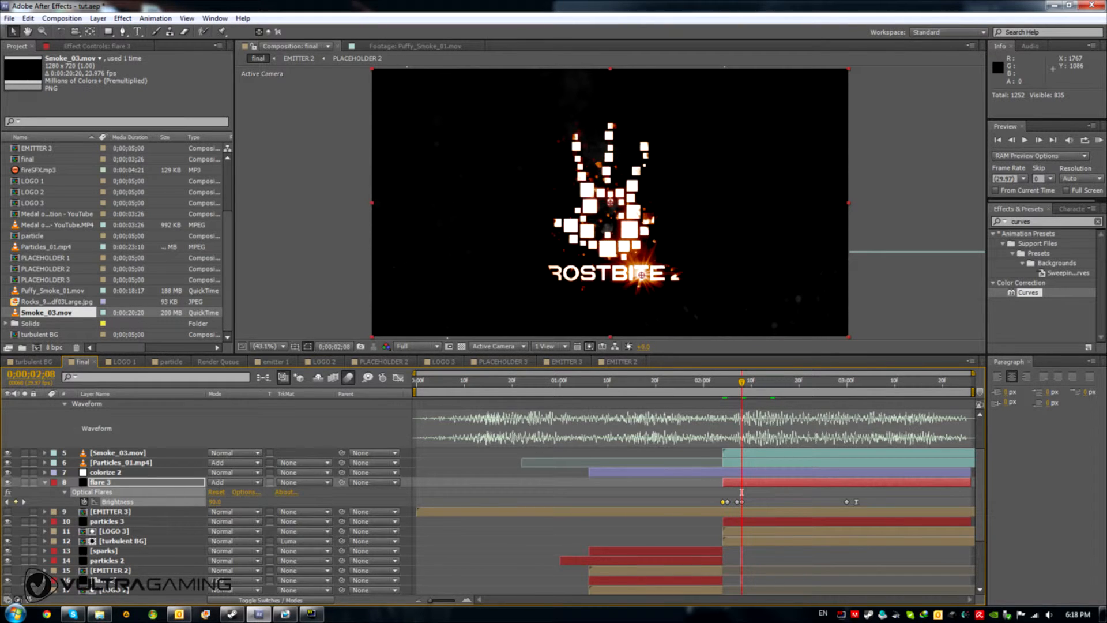
{"action": "left_click", "coordinate": [728, 515]}
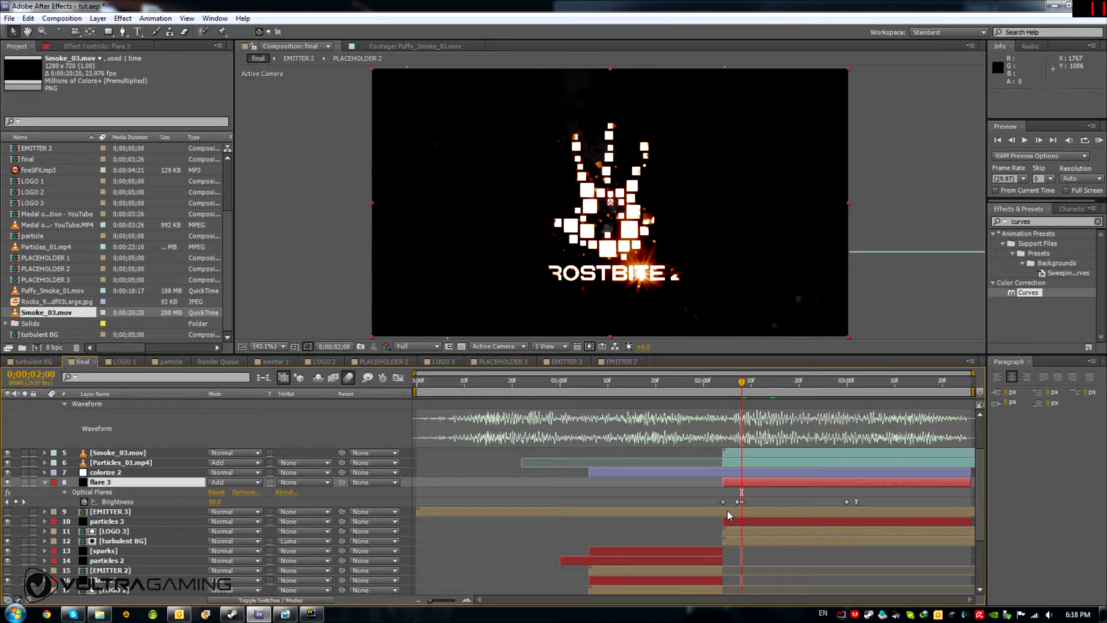
{"action": "left_click", "coordinate": [739, 503]}
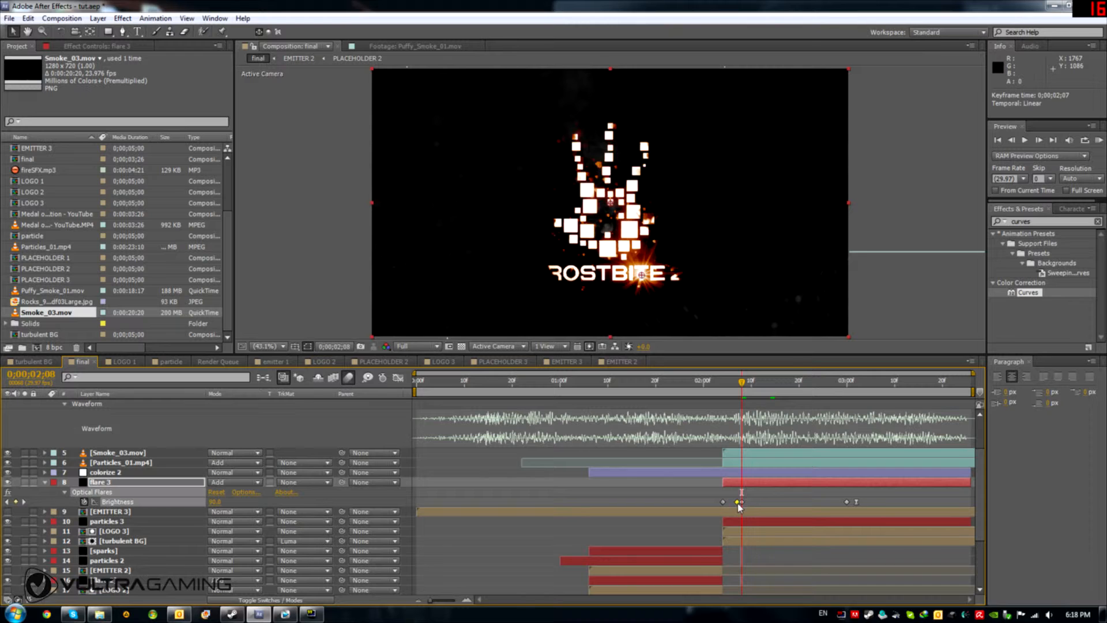
{"action": "left_click", "coordinate": [728, 511]}
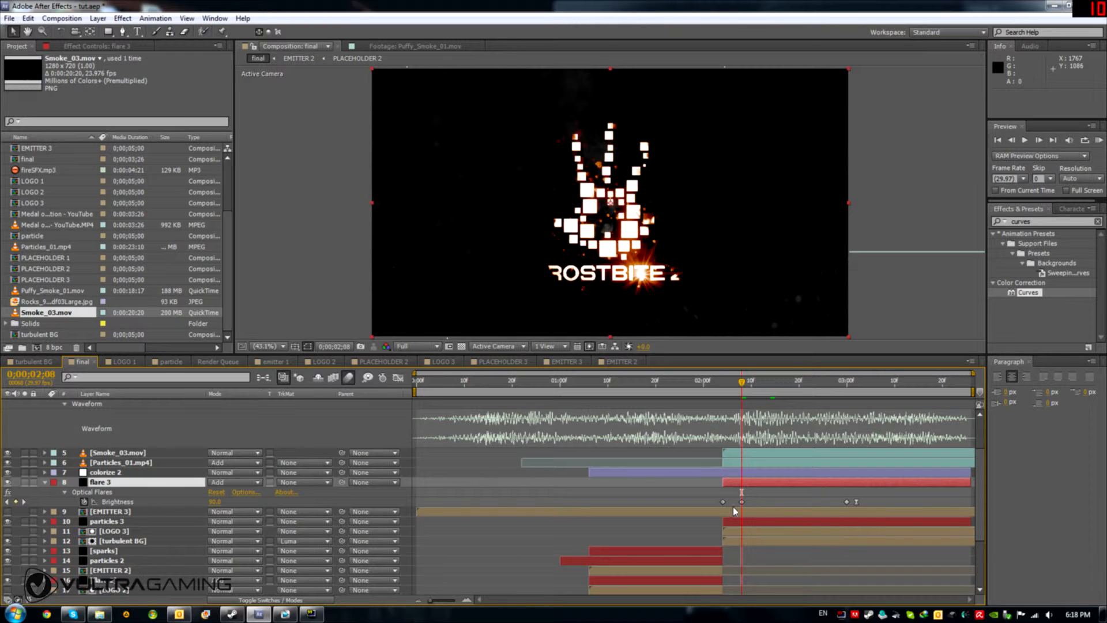
{"action": "left_click_drag", "start_coordinate": [892, 500], "coordinate": [840, 503]}
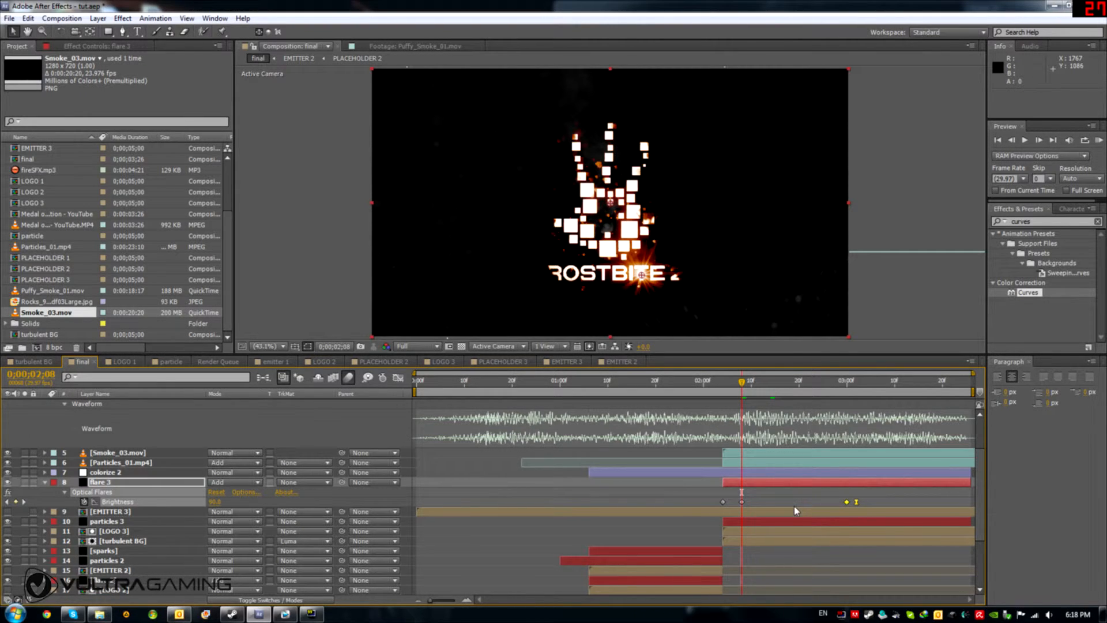
{"action": "key", "text": "Delete"}
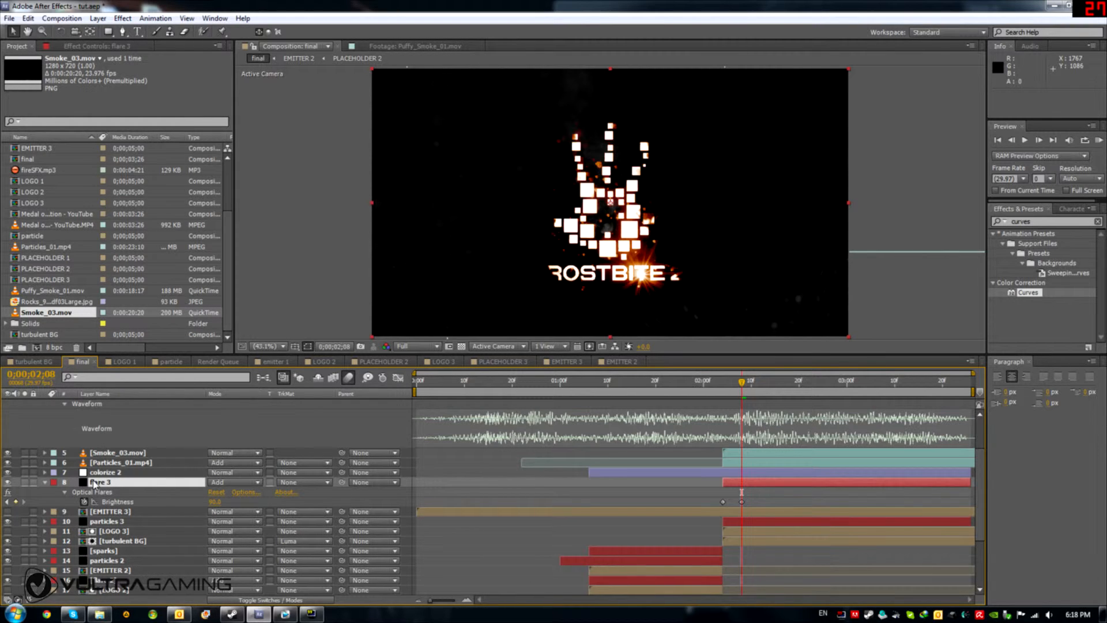
Reposition flare 3's Optical Flares Position XY to about 662, 790, at the beginning of the Frostbite text
{"action": "left_click", "coordinate": [97, 47]}
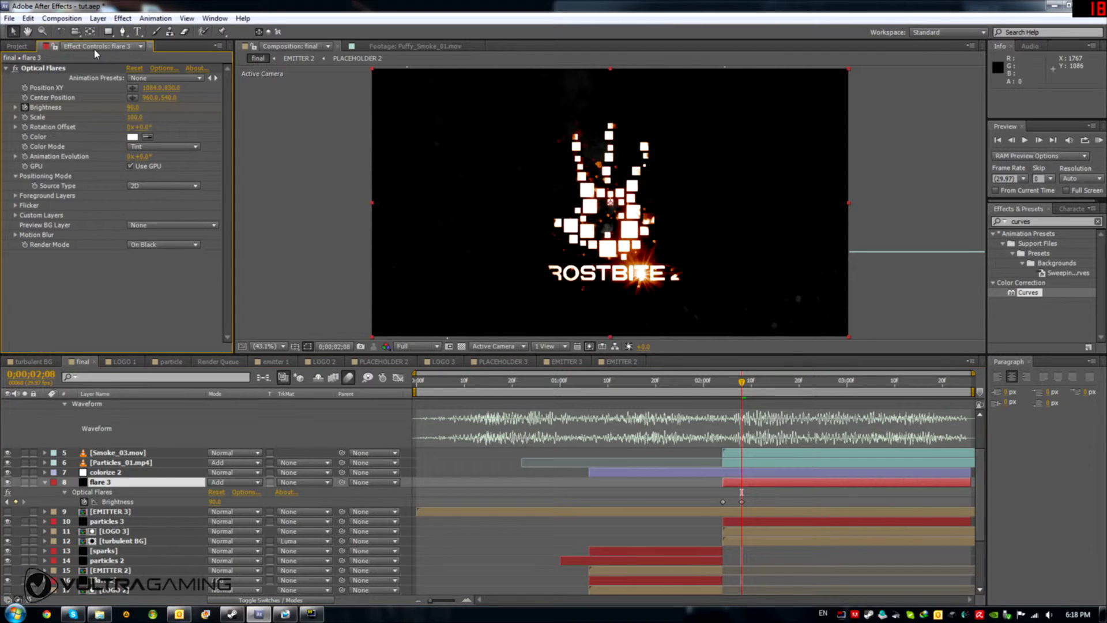
{"action": "left_click", "coordinate": [134, 88]}
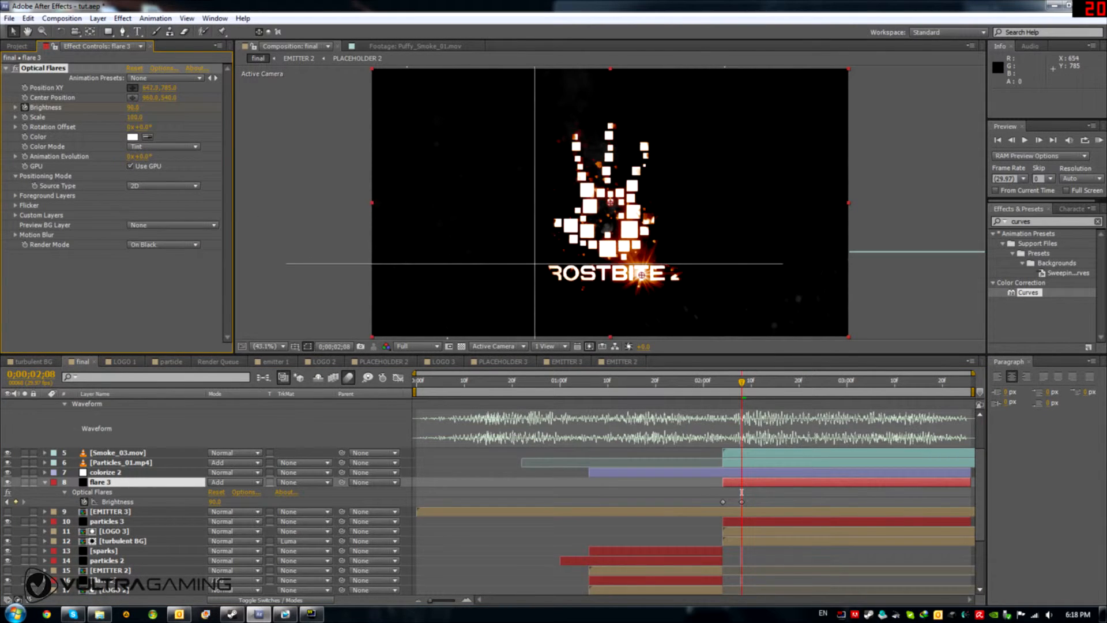
{"action": "left_click", "coordinate": [536, 265]}
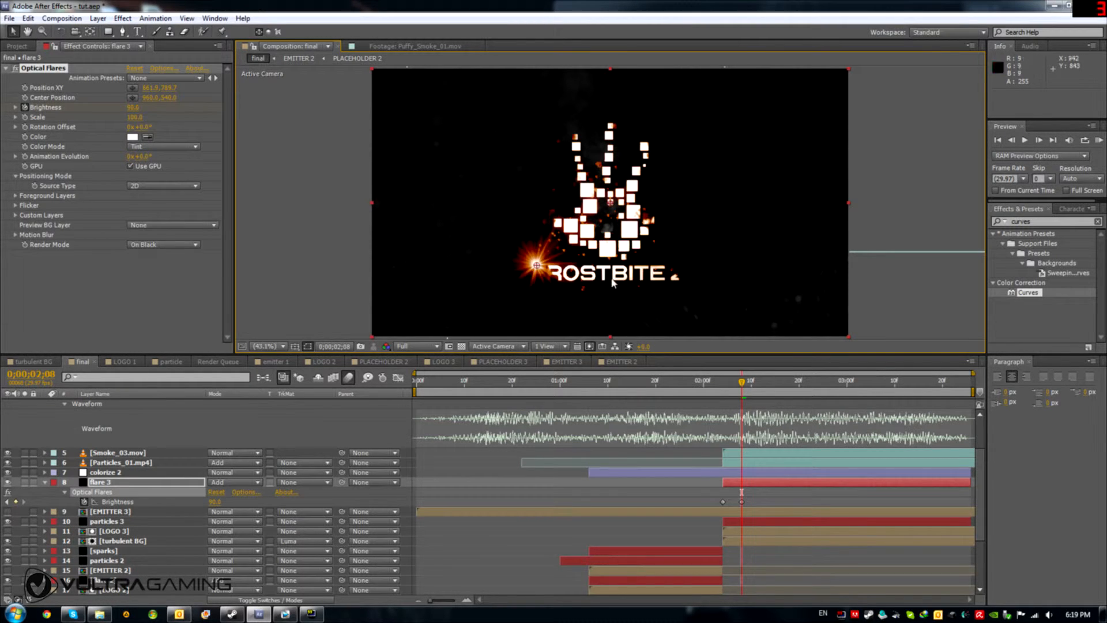
Keyframe flare 3's brightness to 250 at 0;00;02;10 and back to 90 at 0;00;02;12
{"action": "left_click_drag", "start_coordinate": [742, 385], "coordinate": [751, 382]}
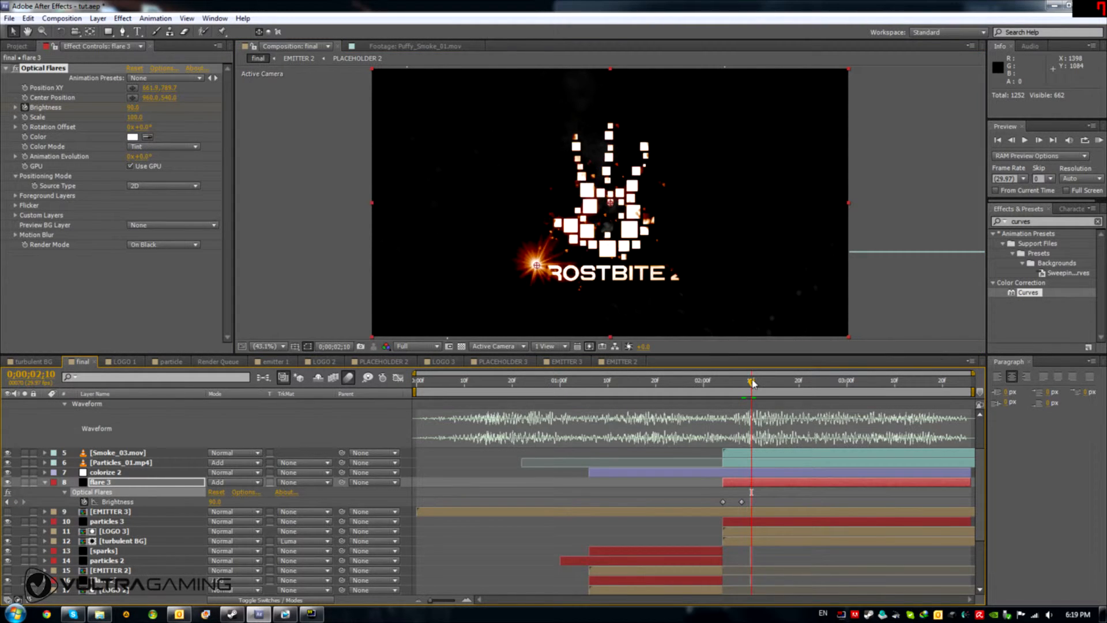
{"action": "left_click", "coordinate": [212, 501]}
{"action": "type", "text": "250"}
{"action": "key", "text": "Return"}
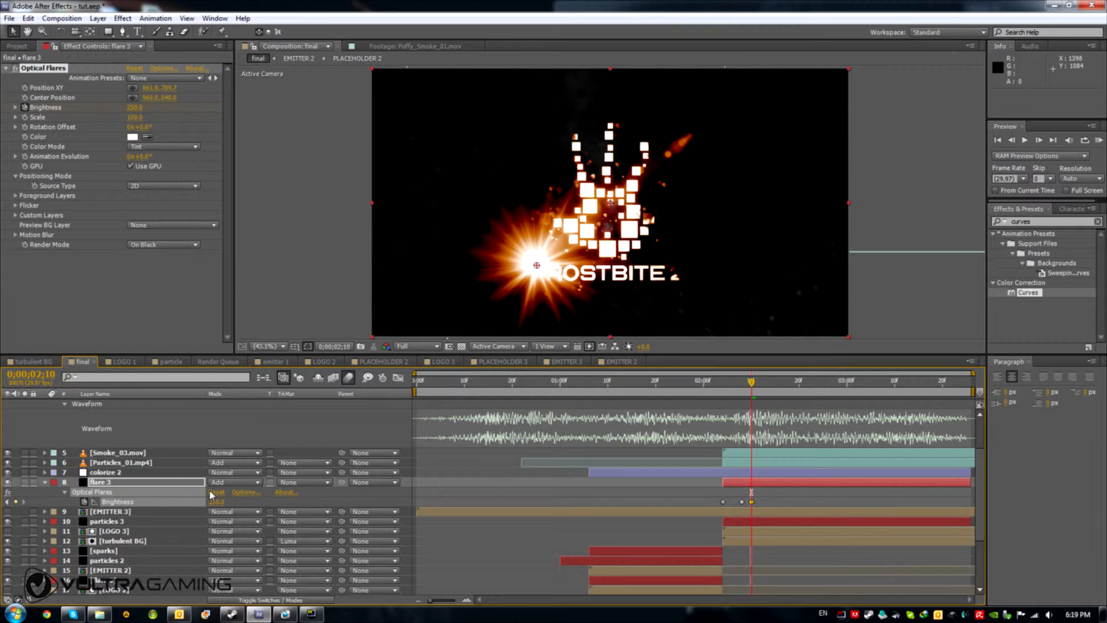
{"action": "key", "text": "Page_Down"}
{"action": "key", "text": "Page_Down"}
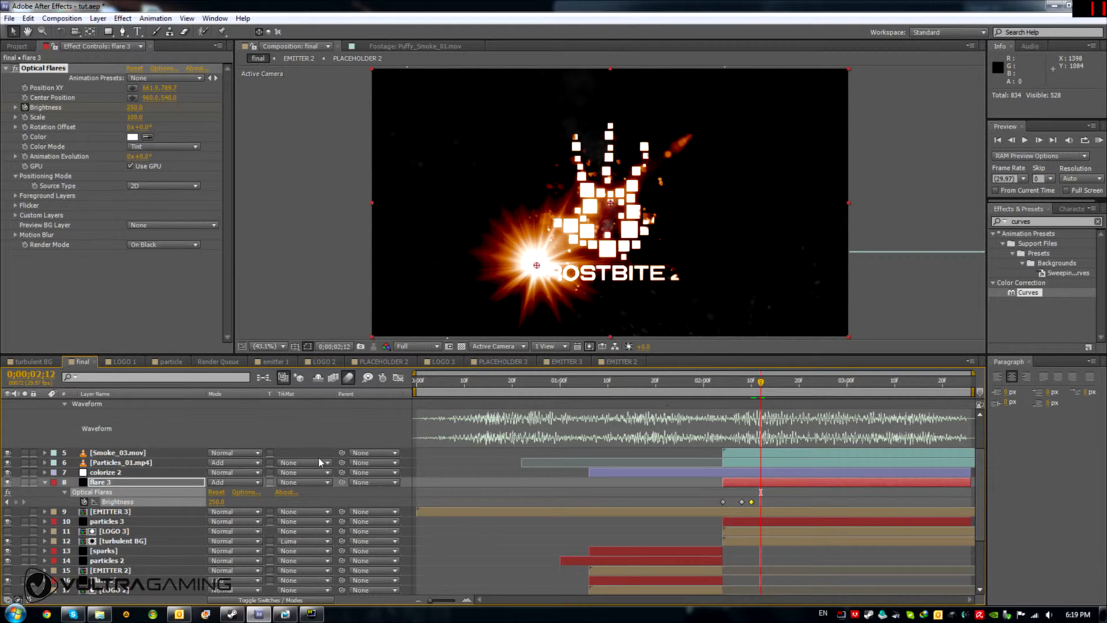
{"action": "left_click", "coordinate": [217, 501]}
{"action": "type", "text": "90"}
{"action": "left_click", "coordinate": [272, 505]}
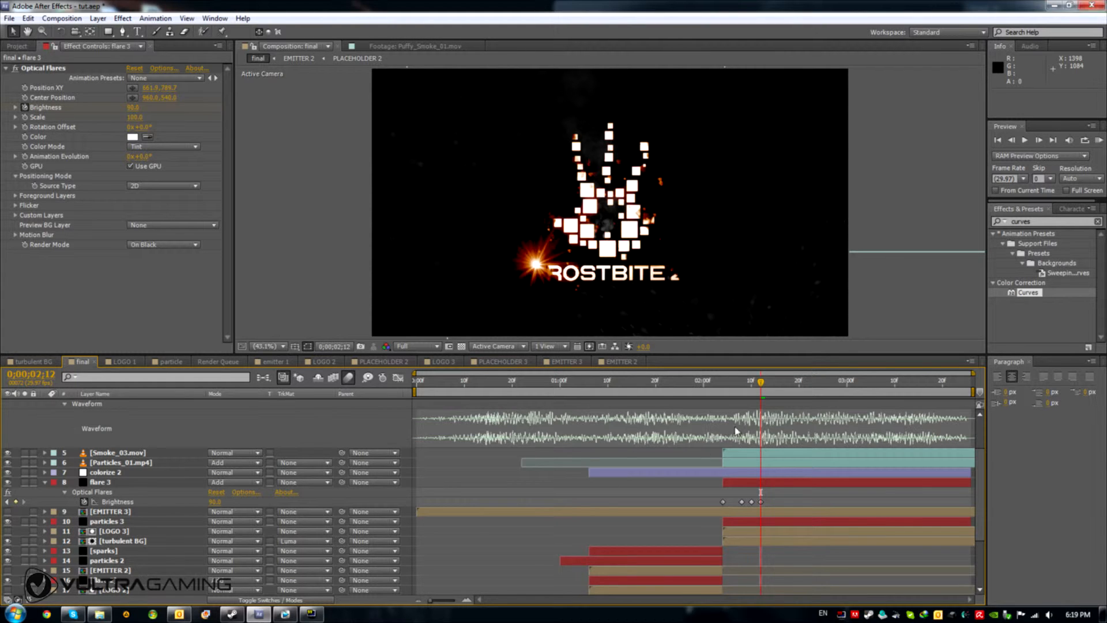
Add a brightness keyframe to flare 3 at 0;00;03;02 and raise the brightness to 1500 at 0;00;03;05
{"action": "left_click_drag", "start_coordinate": [762, 386], "coordinate": [857, 401]}
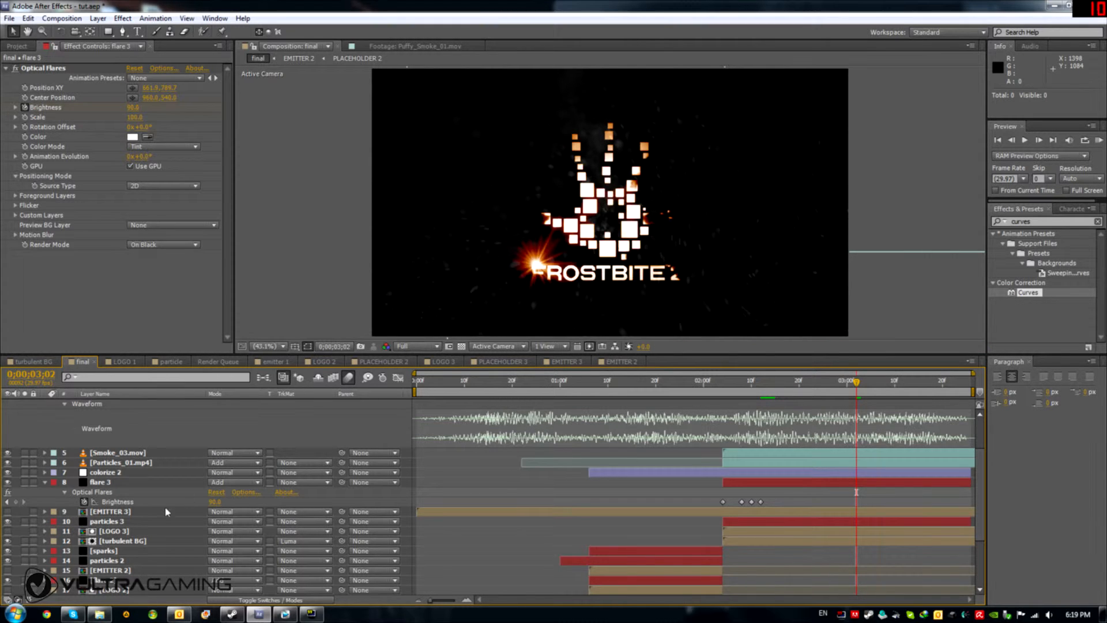
{"action": "left_click", "coordinate": [16, 501]}
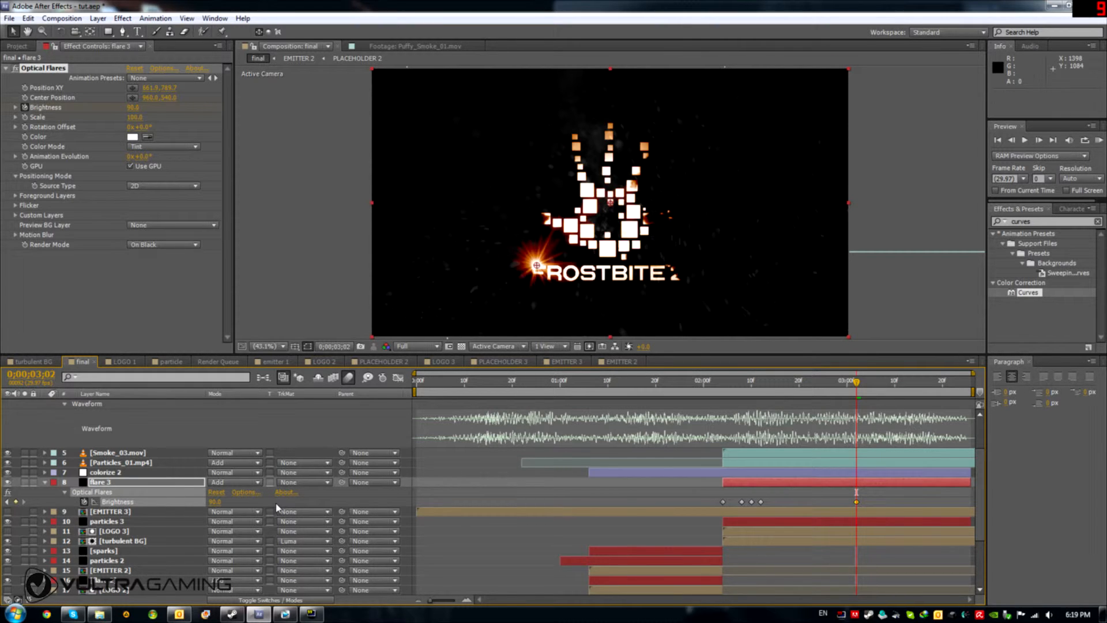
{"action": "key", "text": "KP_0"}
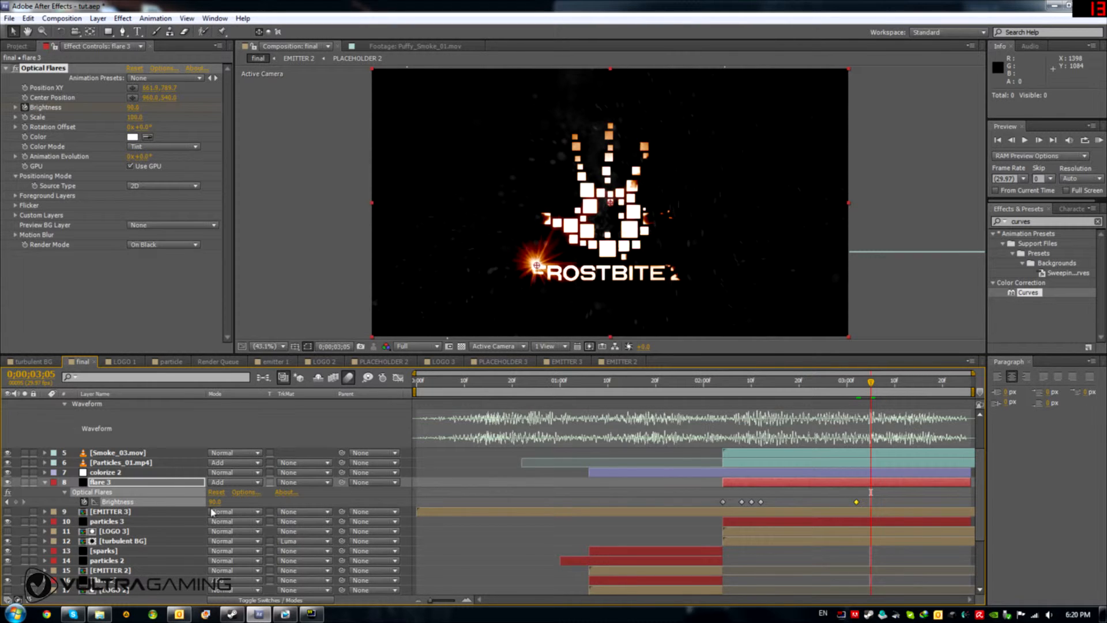
{"action": "left_click", "coordinate": [215, 501]}
{"action": "key", "text": "Return"}
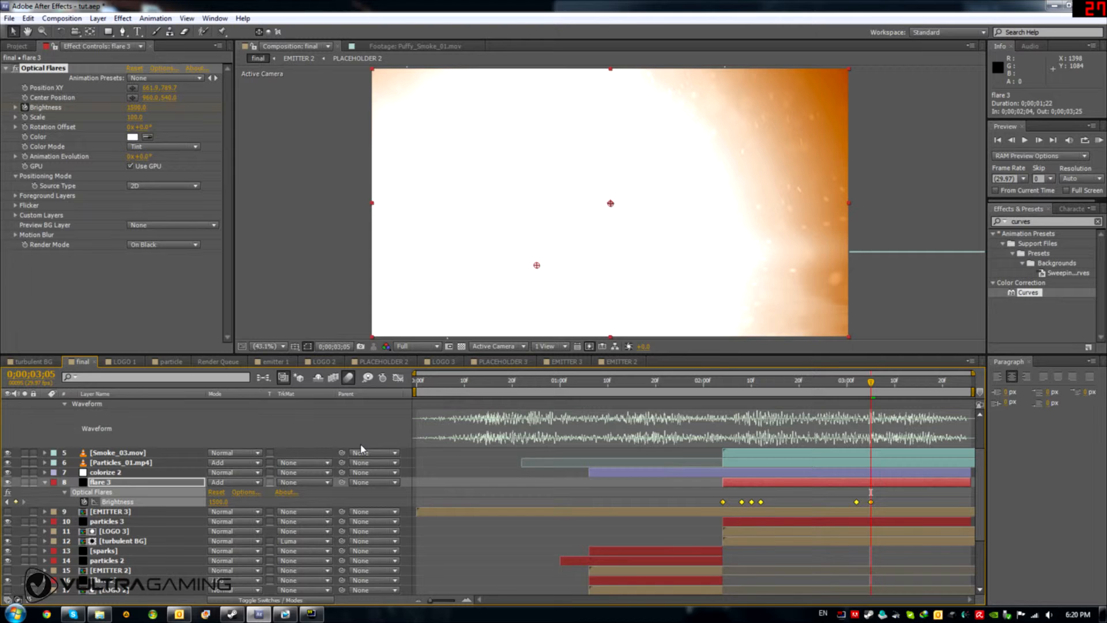
Move the flare to about 1408, 790, past the end of the Frostbite text, and start keyframing its Position XY at 0;00;03;05
{"action": "left_click", "coordinate": [47, 505]}
{"action": "left_click", "coordinate": [8, 502]}
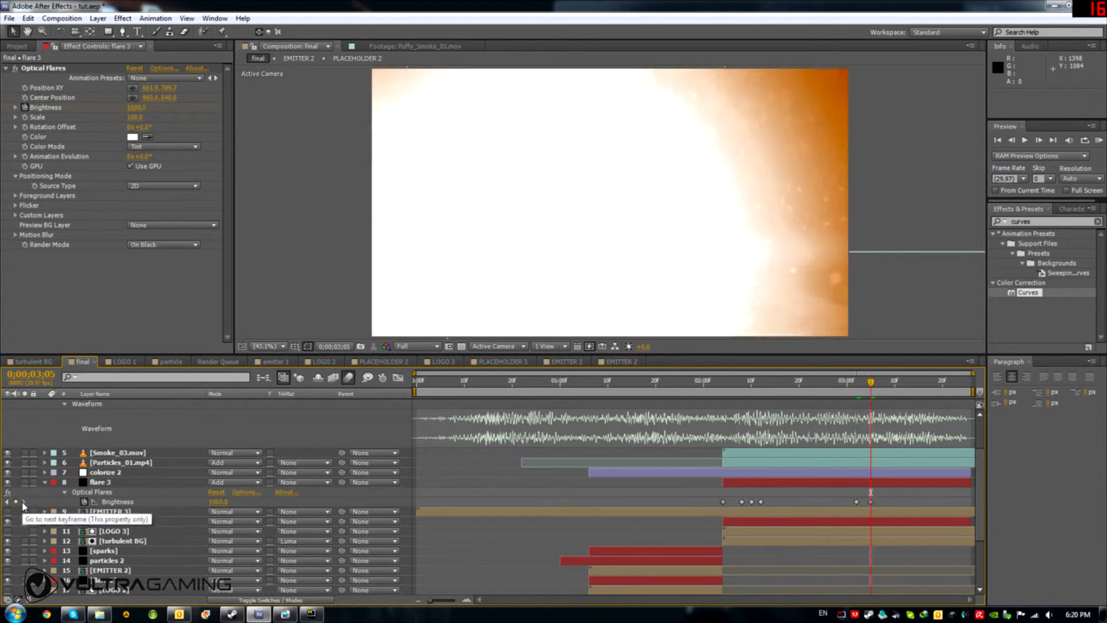
{"action": "left_click", "coordinate": [24, 501]}
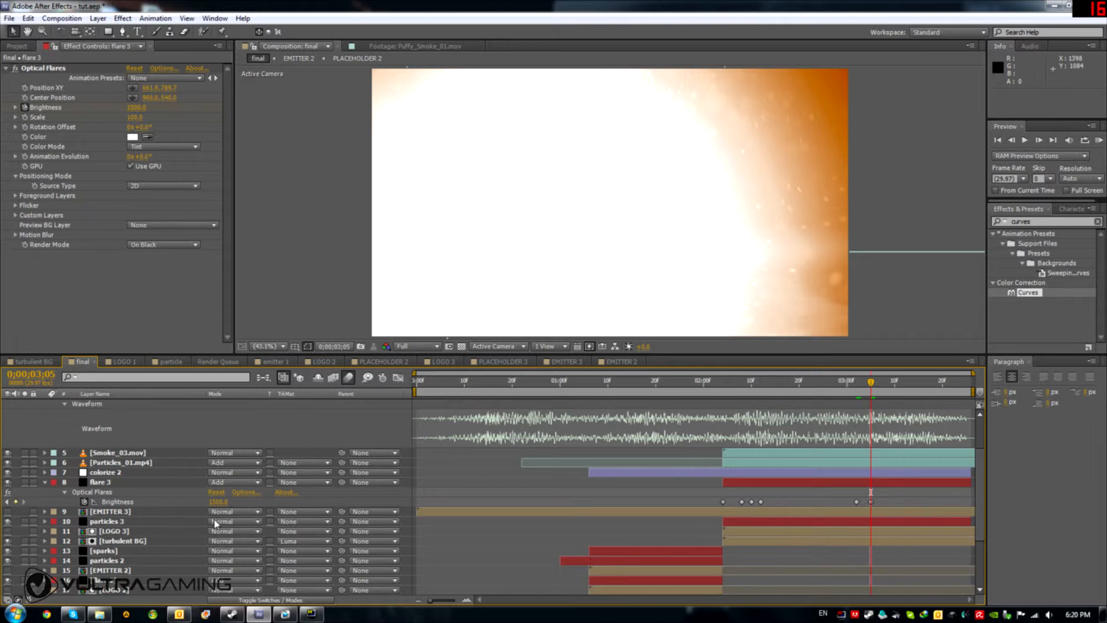
{"action": "left_click", "coordinate": [871, 502]}
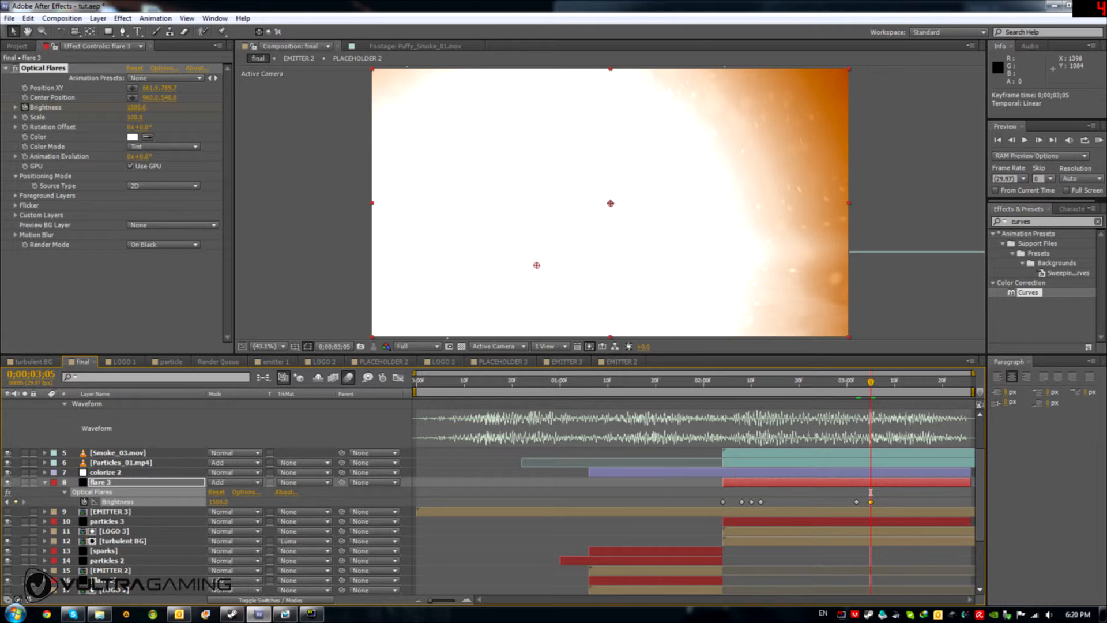
{"action": "left_click_drag", "start_coordinate": [537, 265], "coordinate": [722, 266]}
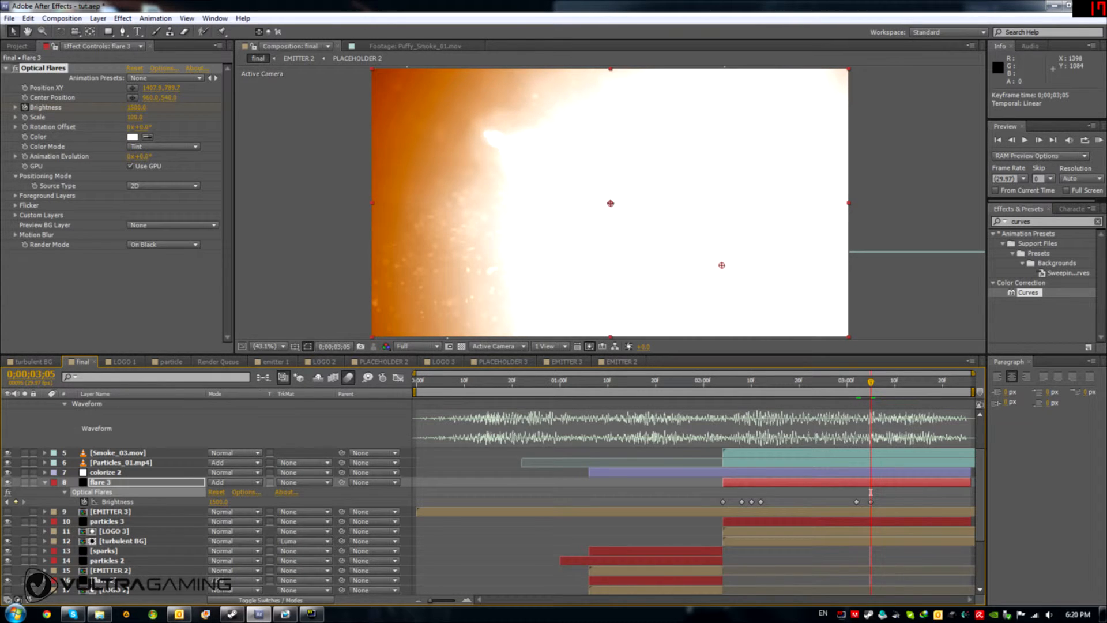
{"action": "mouse_move", "coordinate": [861, 392]}
{"action": "left_mouse_down"}
{"action": "mouse_move", "coordinate": [718, 390]}
{"action": "mouse_move", "coordinate": [871, 396]}
{"action": "left_mouse_up"}
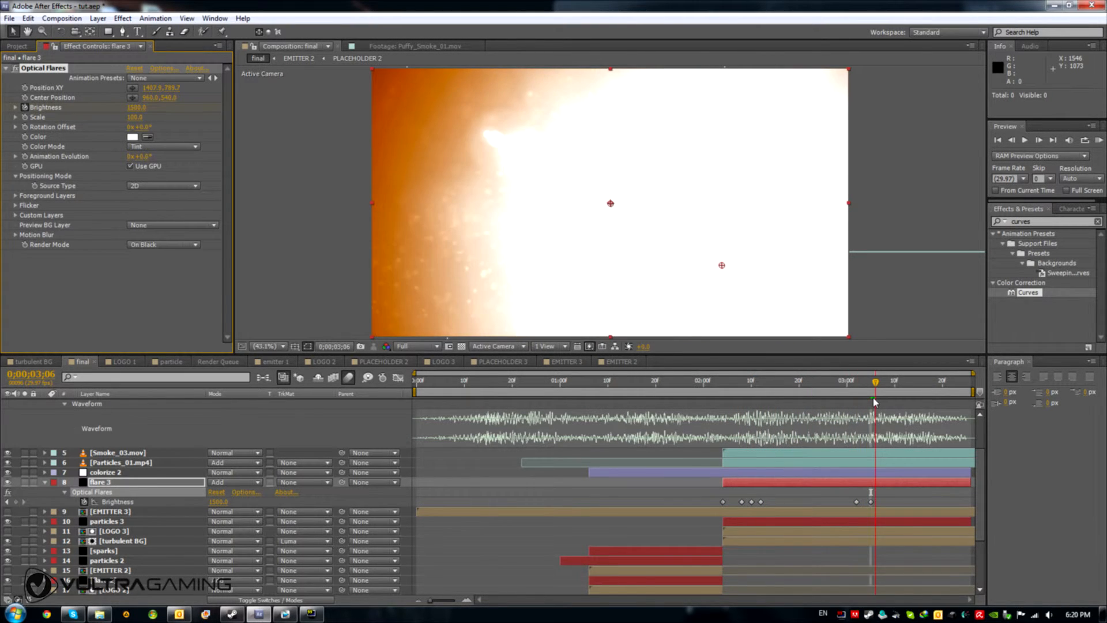
{"action": "left_click", "coordinate": [24, 88]}
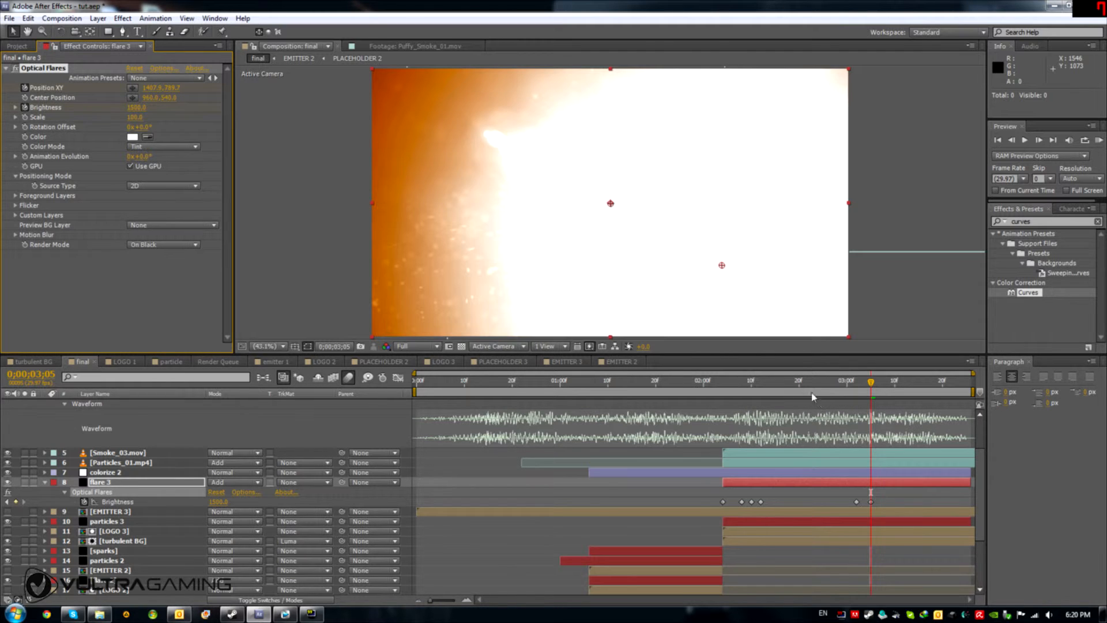
Keyframe flare 3's Position XY to about 568, 790 at 0;00;02;08
{"action": "left_click", "coordinate": [752, 383]}
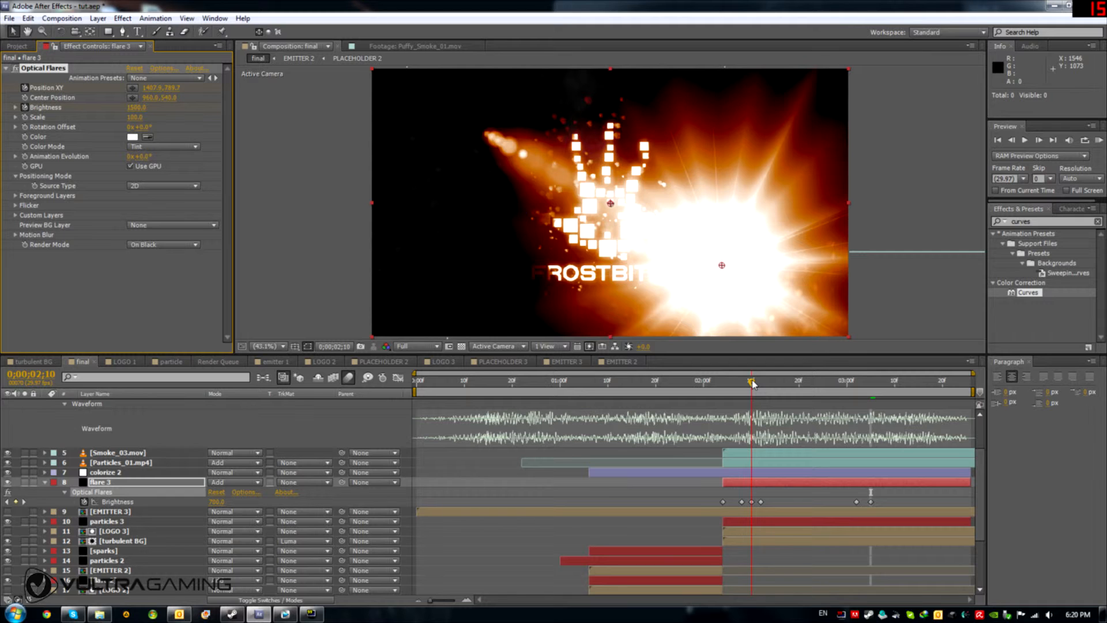
{"action": "left_click_drag", "start_coordinate": [752, 382], "coordinate": [742, 384]}
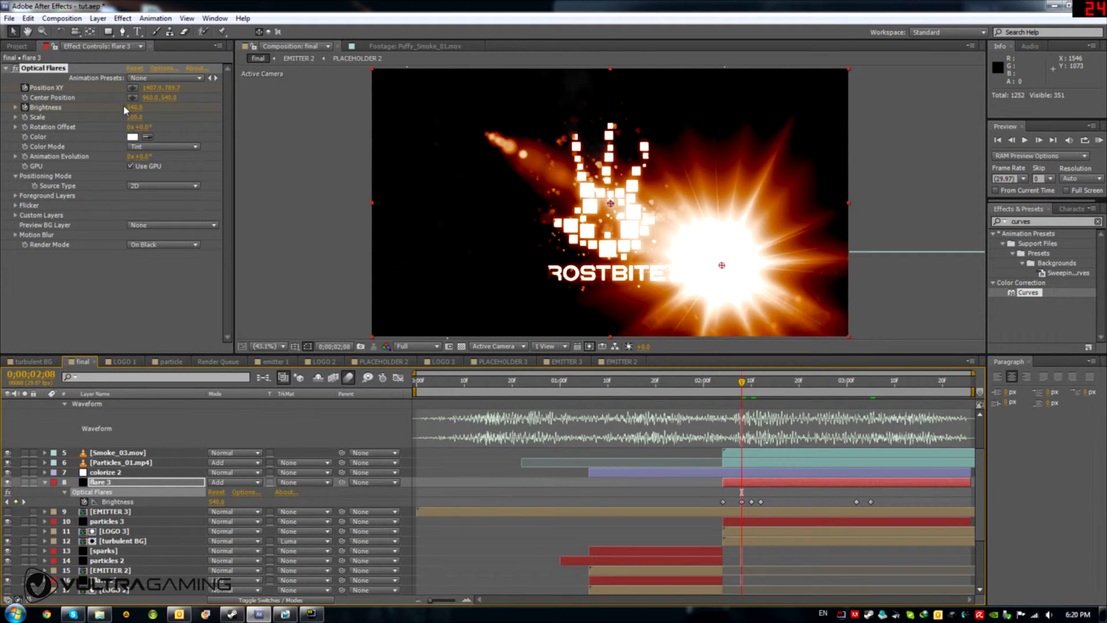
{"action": "left_click_drag", "start_coordinate": [152, 88], "coordinate": [41, 107]}
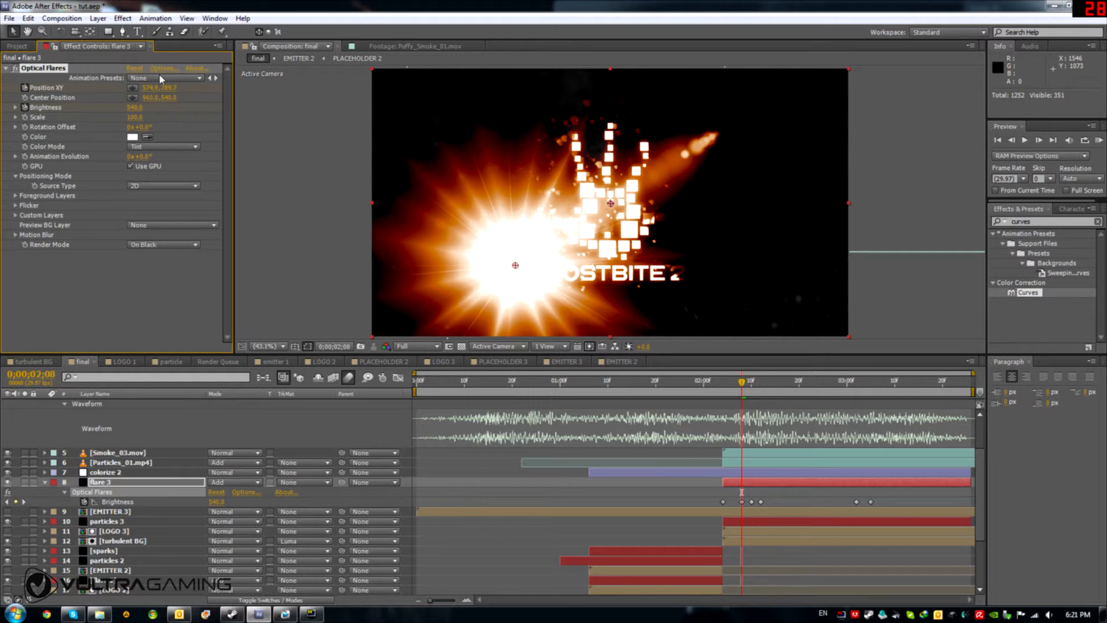
{"action": "left_click_drag", "start_coordinate": [41, 106], "coordinate": [39, 106]}
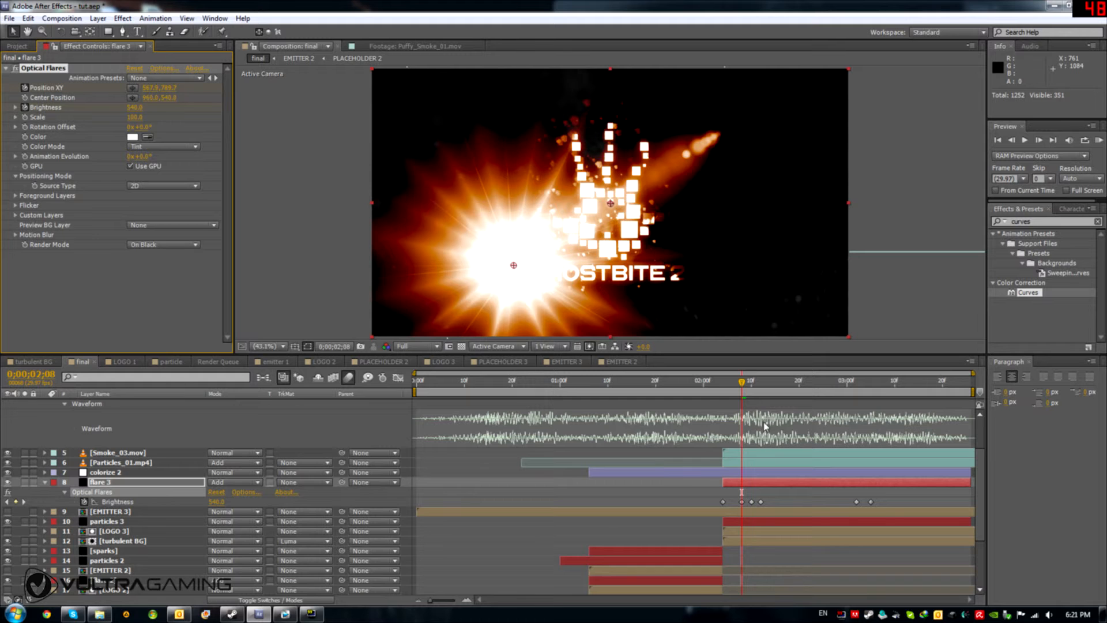
Hide three of the Multi Iris objects in flare 3's Optical Flares setup, including the one at 107.0 size, and apply the changes
{"action": "left_click_drag", "start_coordinate": [742, 384], "coordinate": [767, 426]}
{"action": "left_click", "coordinate": [164, 68]}
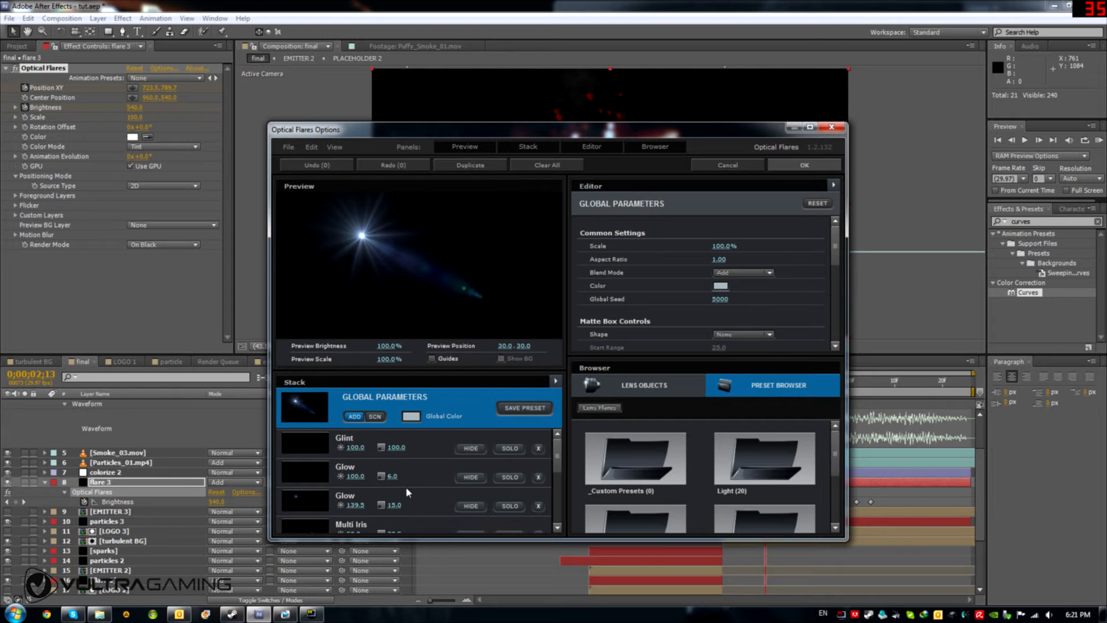
{"action": "scroll", "coordinate": [561, 454], "scroll_direction": "down", "scroll_amount": 3}
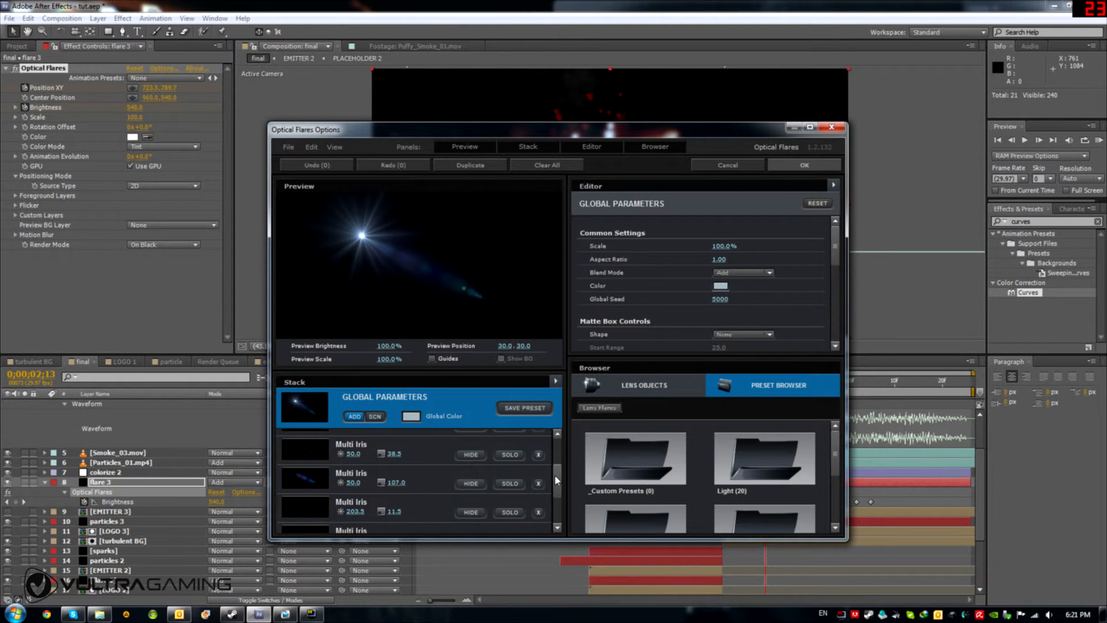
{"action": "left_click", "coordinate": [470, 473]}
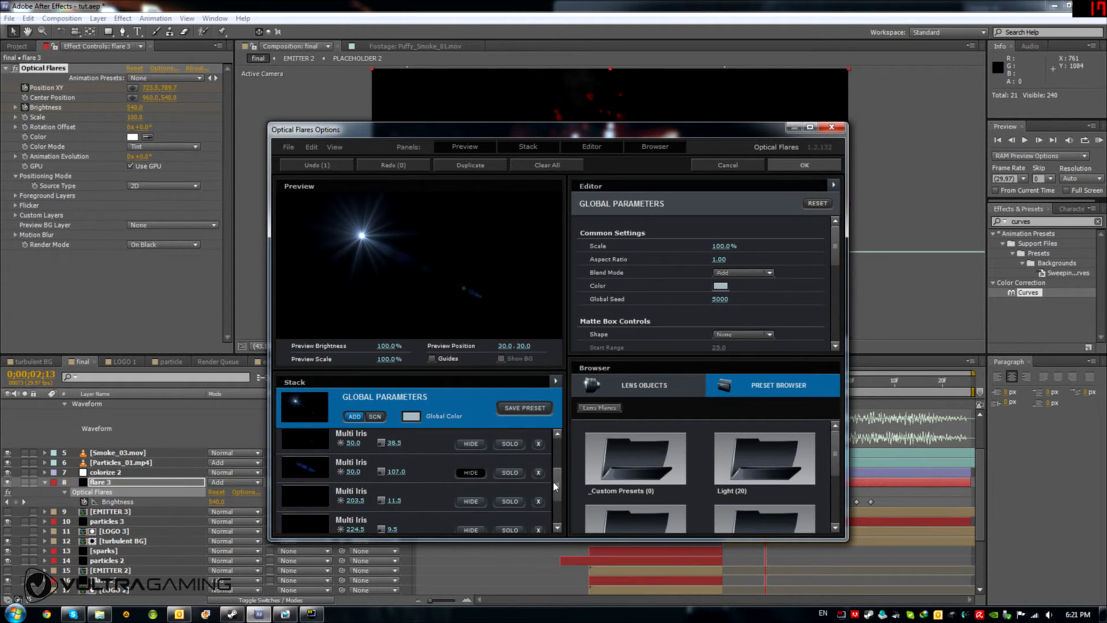
{"action": "scroll", "coordinate": [556, 486], "scroll_direction": "down", "scroll_amount": 3}
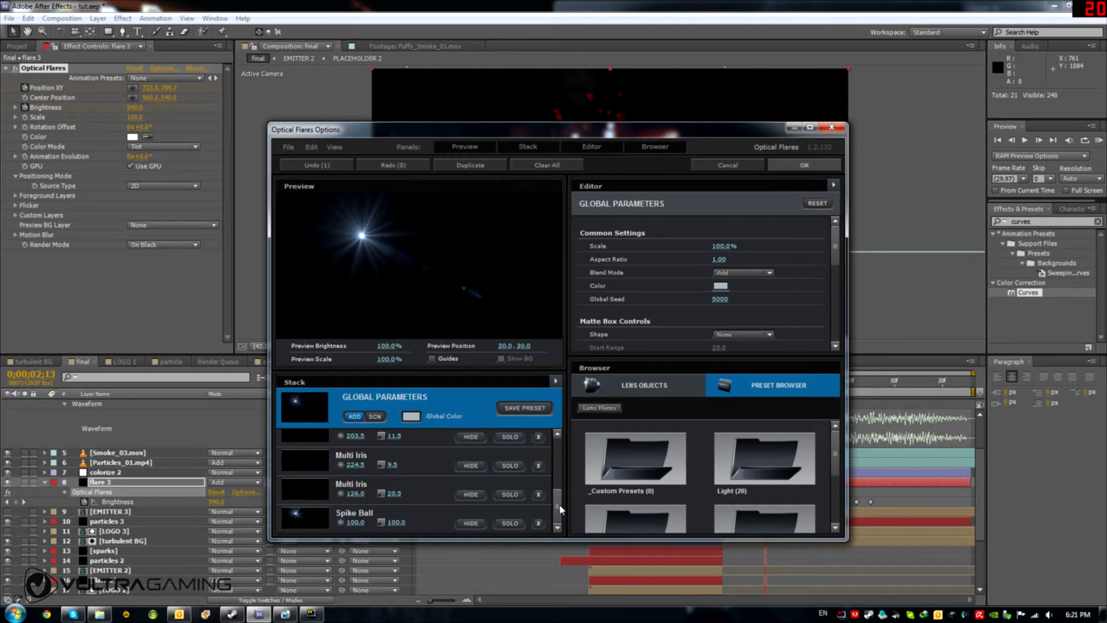
{"action": "left_click", "coordinate": [471, 495]}
{"action": "left_click", "coordinate": [470, 436]}
{"action": "left_click", "coordinate": [804, 165]}
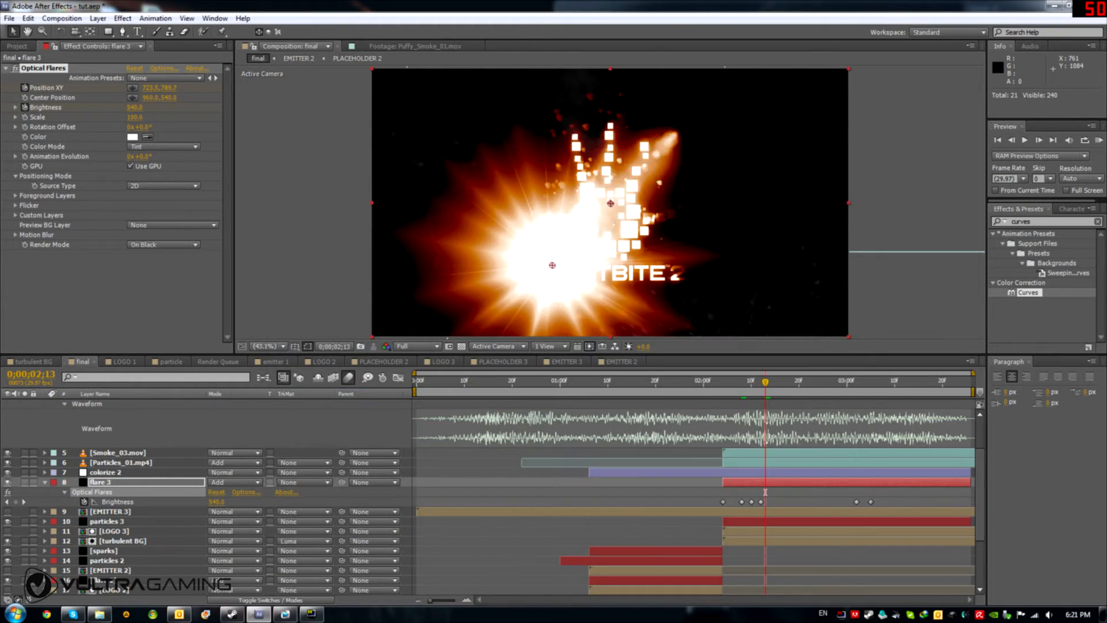
Apply a Fast Blur effect to flare 3 with a blurriness of 145
{"action": "left_click_drag", "start_coordinate": [770, 384], "coordinate": [866, 403]}
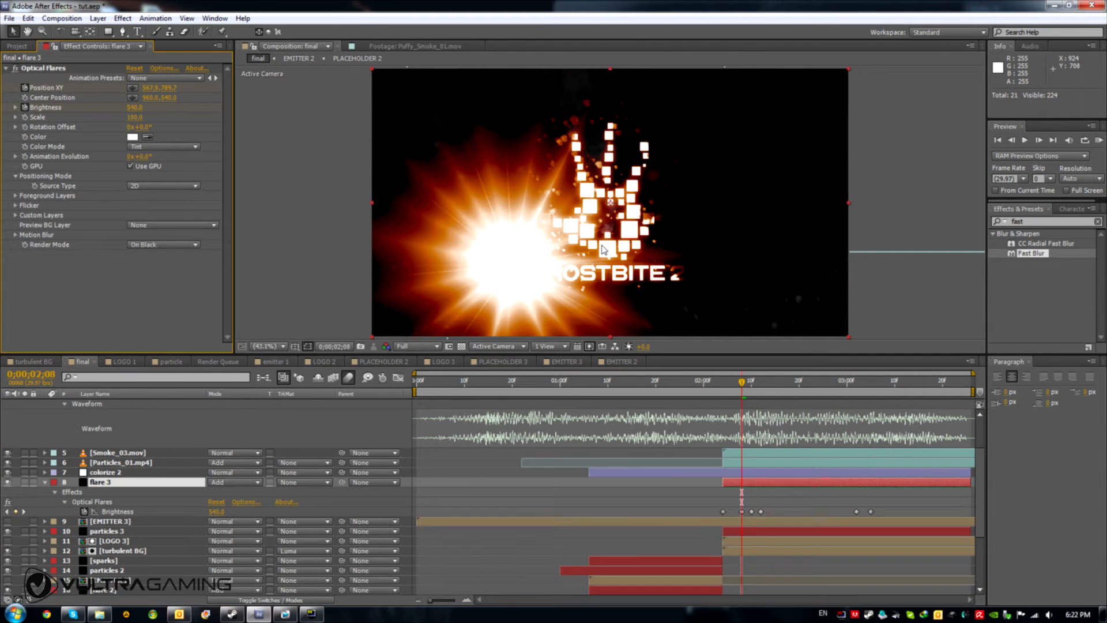
{"action": "mouse_move", "coordinate": [750, 382]}
{"action": "left_mouse_down"}
{"action": "mouse_move", "coordinate": [803, 383]}
{"action": "mouse_move", "coordinate": [756, 383]}
{"action": "left_mouse_up"}
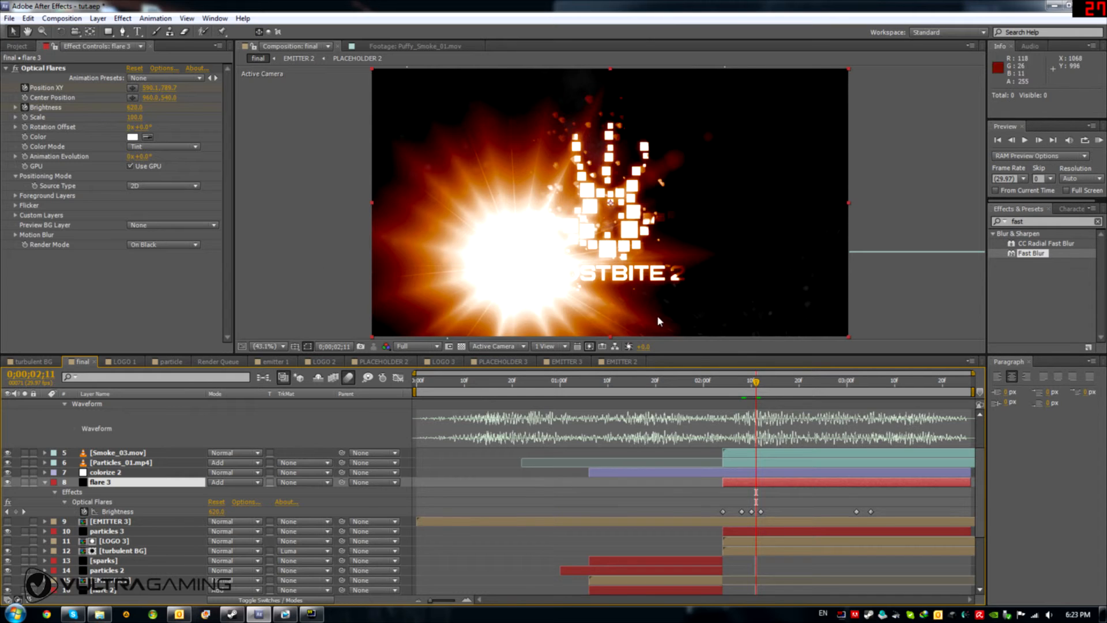
{"action": "left_click_drag", "start_coordinate": [1041, 257], "coordinate": [143, 291]}
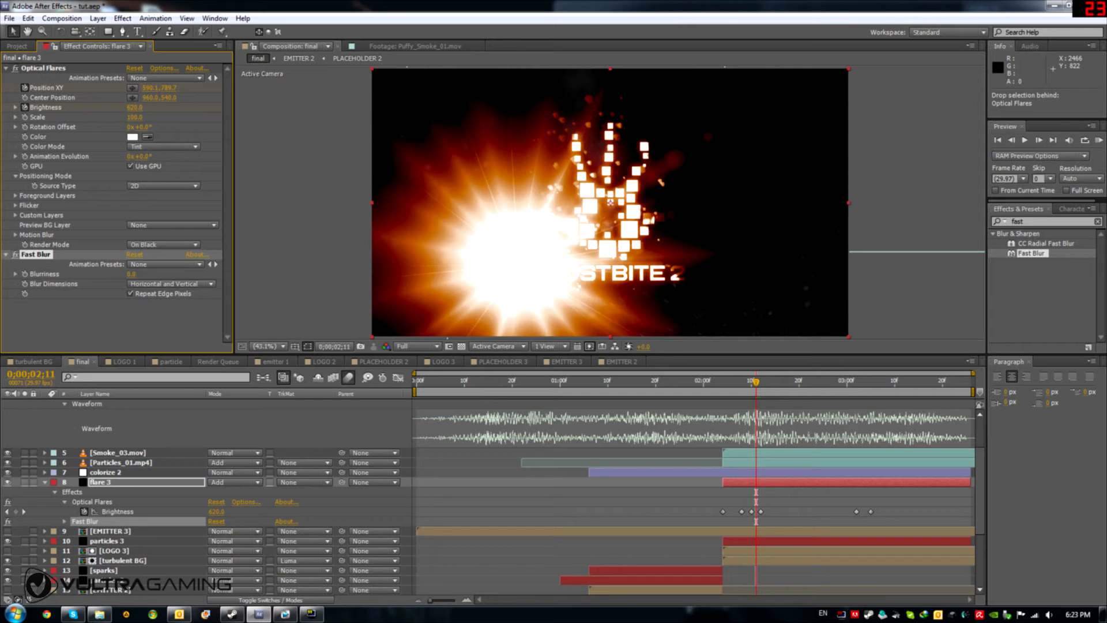
{"action": "left_click", "coordinate": [131, 274]}
{"action": "type", "text": "145"}
{"action": "key", "text": "Return"}
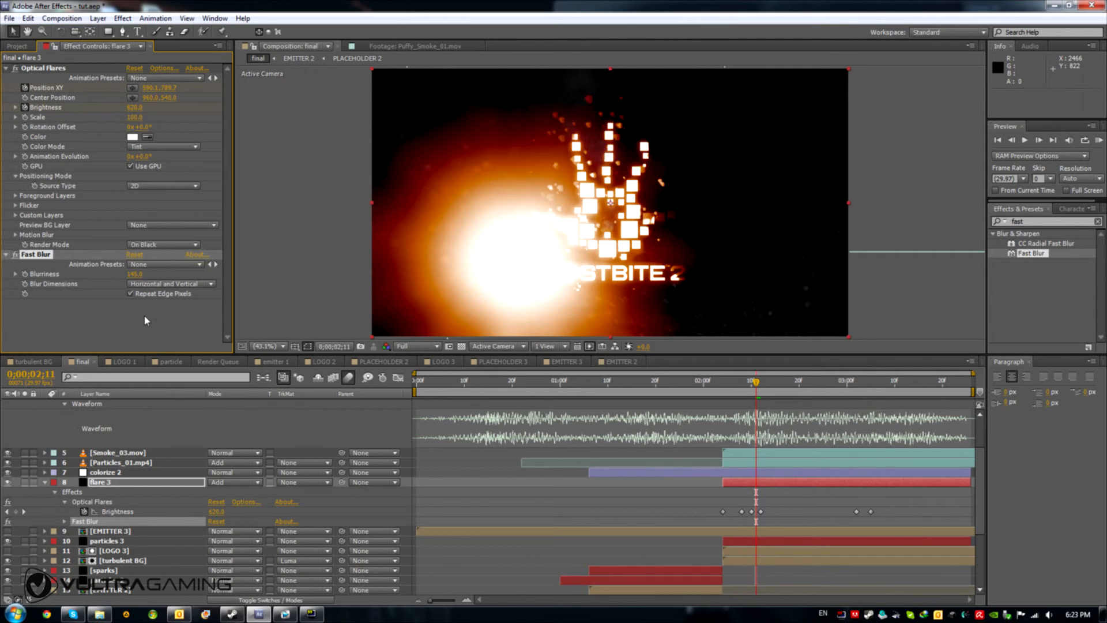
{"action": "left_click_drag", "start_coordinate": [756, 382], "coordinate": [834, 397]}
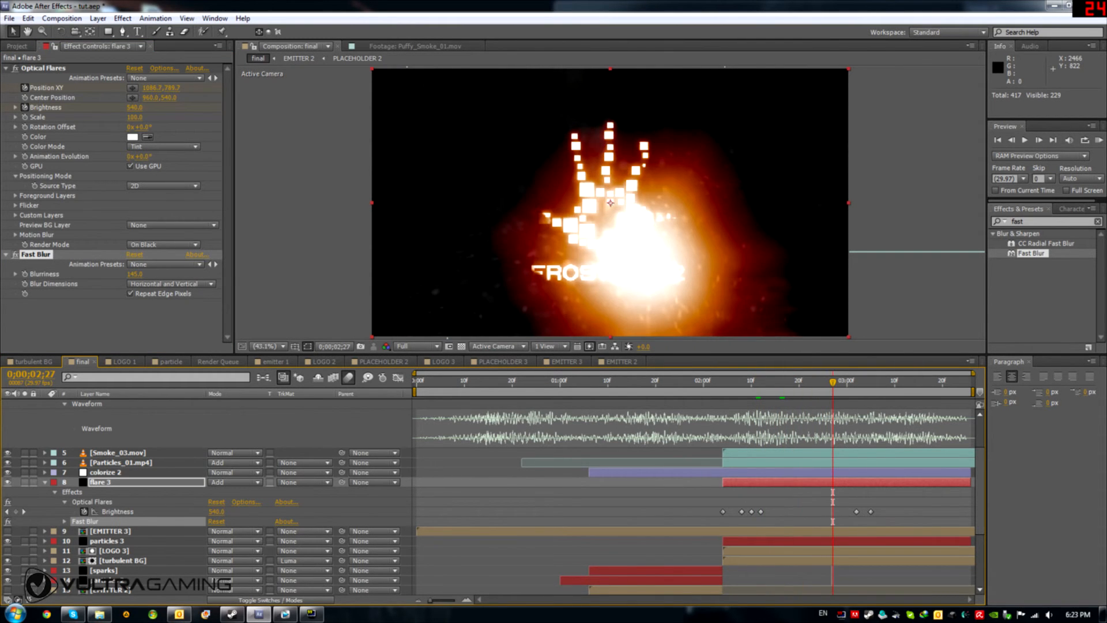
{"action": "left_click_drag", "start_coordinate": [834, 389], "coordinate": [794, 389]}
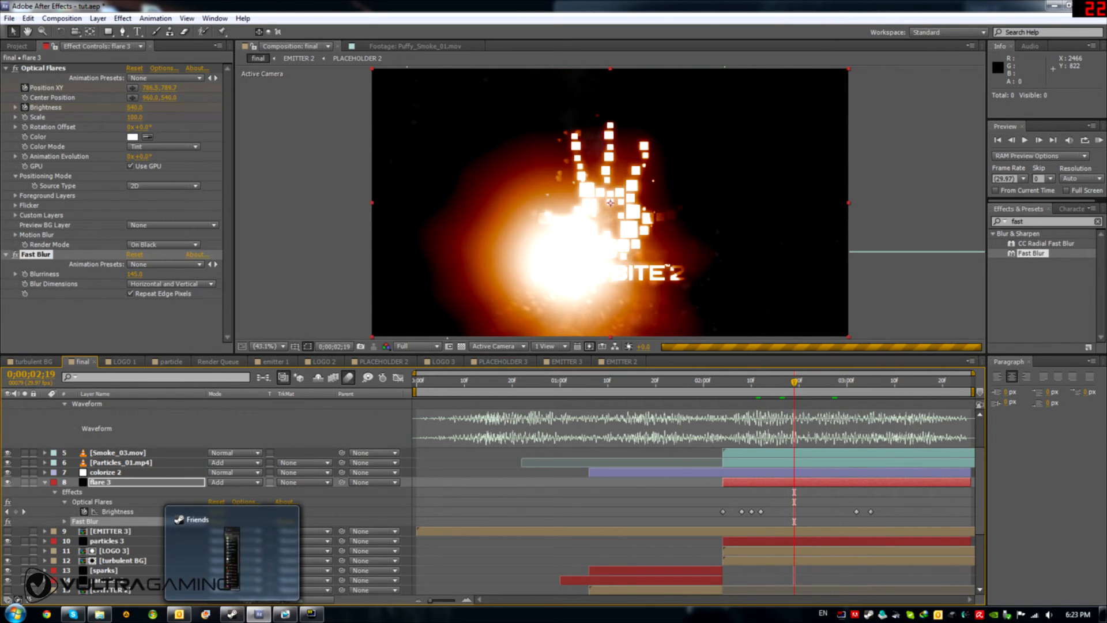
Create a black, comp-sized solid named "fader" above all other layers in the final composition
{"action": "left_click", "coordinate": [46, 483]}
{"action": "right_click", "coordinate": [157, 435]}
{"action": "mouse_move", "coordinate": [193, 441]}
{"action": "left_click", "coordinate": [381, 471]}
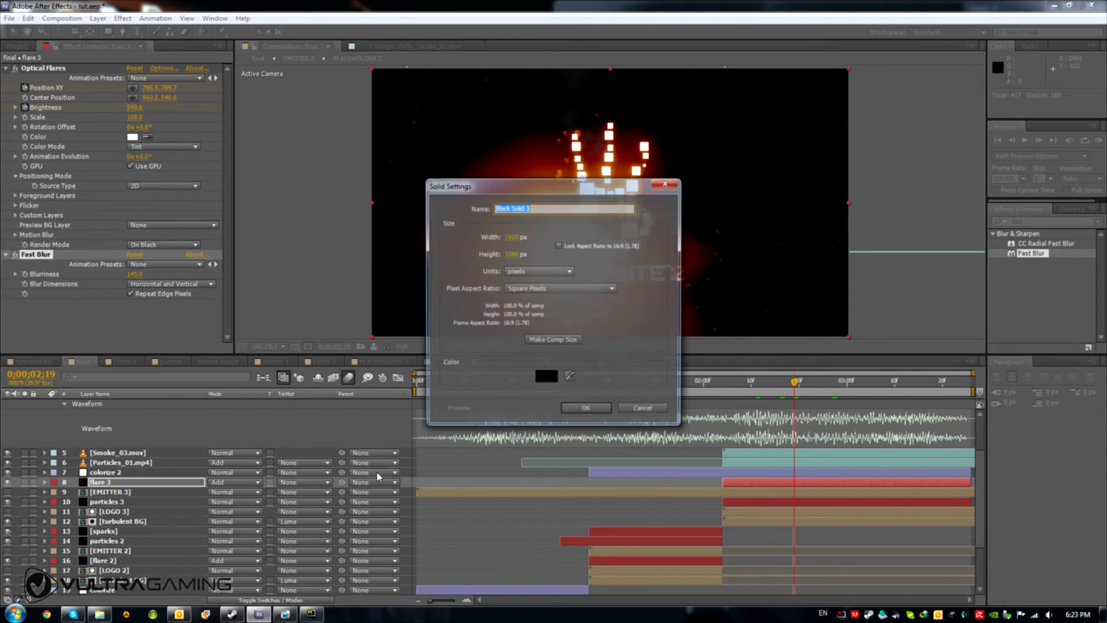
{"action": "type", "text": "f"}
{"action": "key", "text": "Return"}
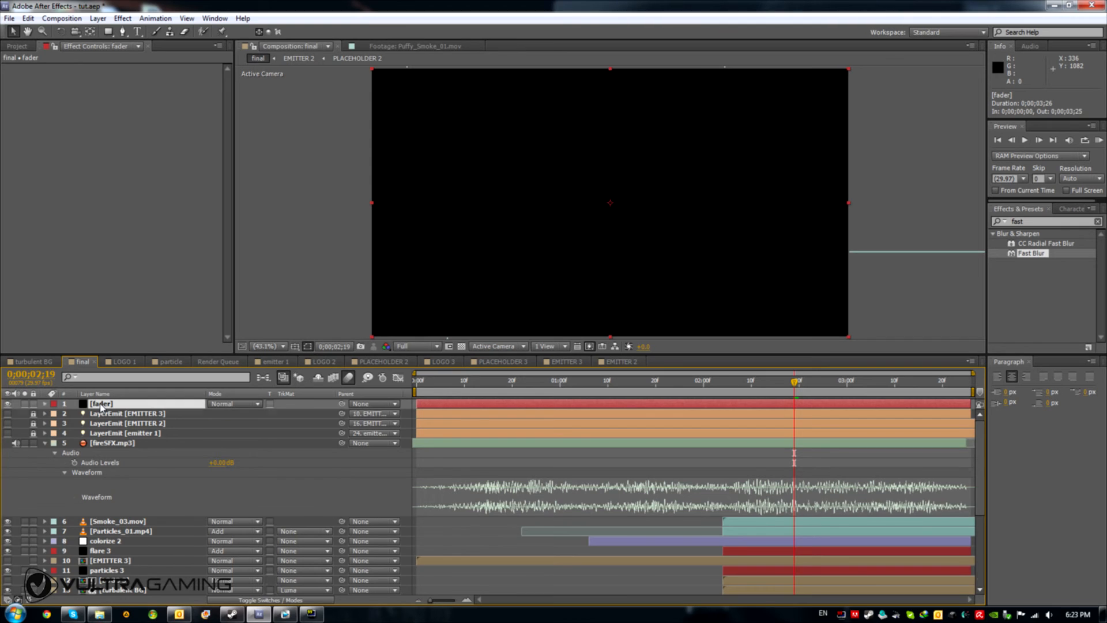
Start keyframing the fader's opacity at 0;00;03;02 with a value of 0%
{"action": "key", "text": "t"}
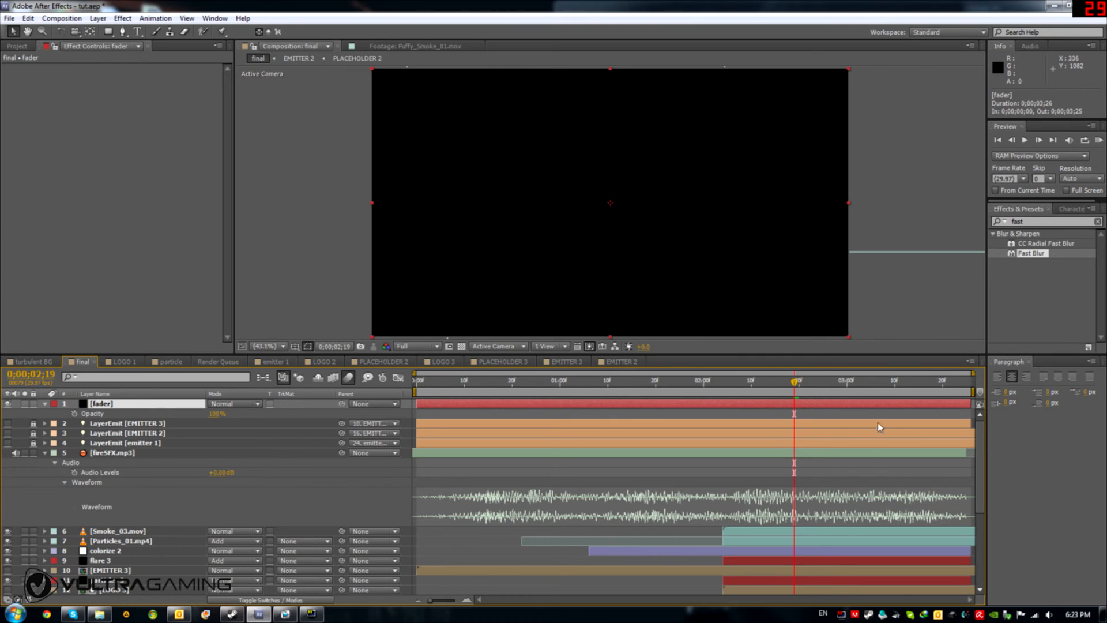
{"action": "left_click_drag", "start_coordinate": [820, 388], "coordinate": [857, 397]}
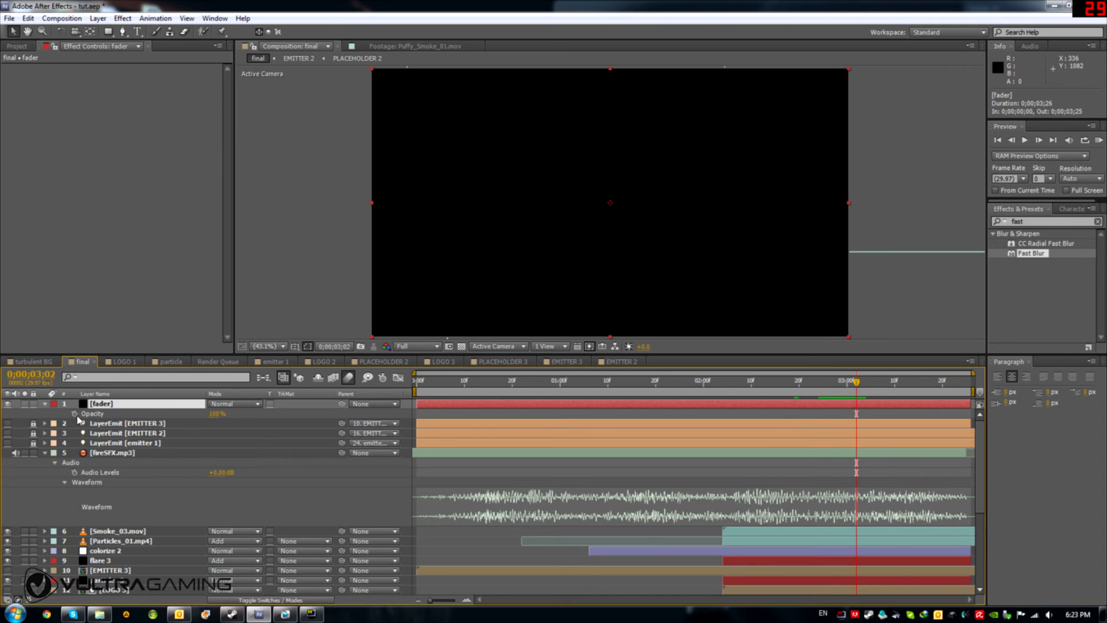
{"action": "left_click", "coordinate": [74, 414]}
{"action": "left_click_drag", "start_coordinate": [214, 413], "coordinate": [84, 418]}
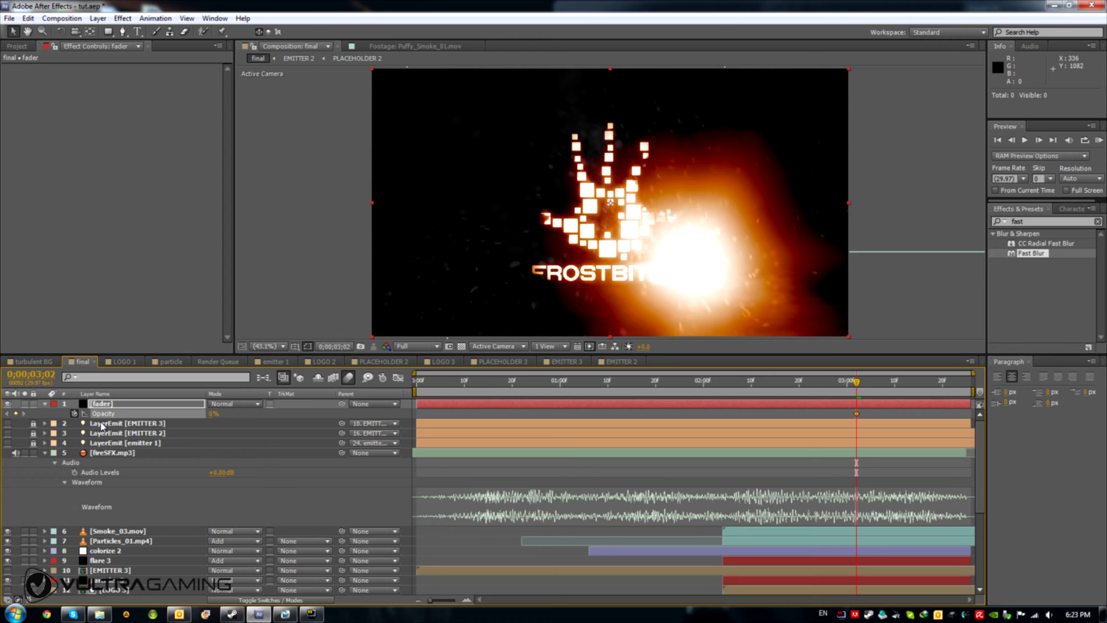
Raise the fader's opacity with a keyframe at 0;00;03;05 so the scene fades to black, and check the fade
{"action": "key", "text": "Page_Down"}
{"action": "key", "text": "Page_Down"}
{"action": "key", "text": "Page_Down"}
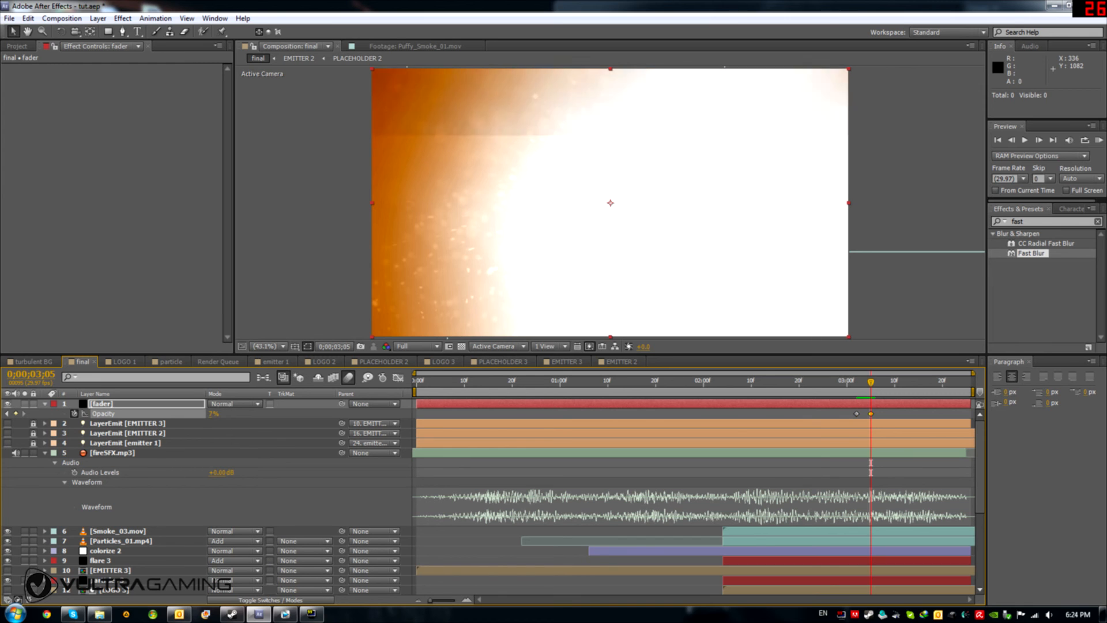
{"action": "left_click_drag", "start_coordinate": [215, 414], "coordinate": [405, 473]}
{"action": "left_click_drag", "start_coordinate": [871, 385], "coordinate": [555, 388]}
{"action": "left_click_drag", "start_coordinate": [459, 415], "coordinate": [855, 413]}
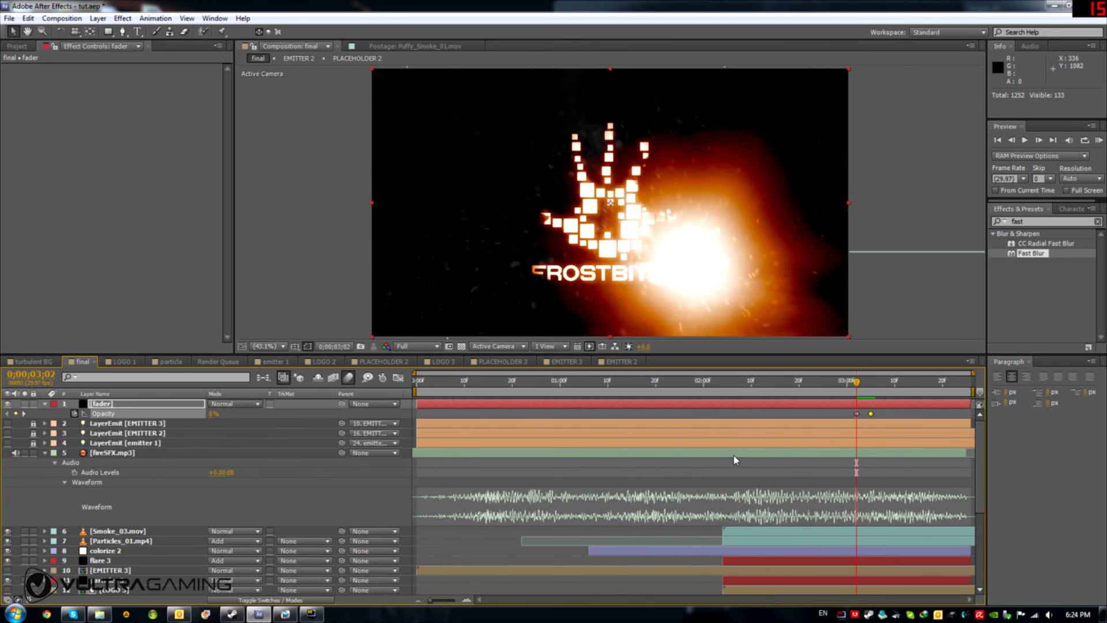